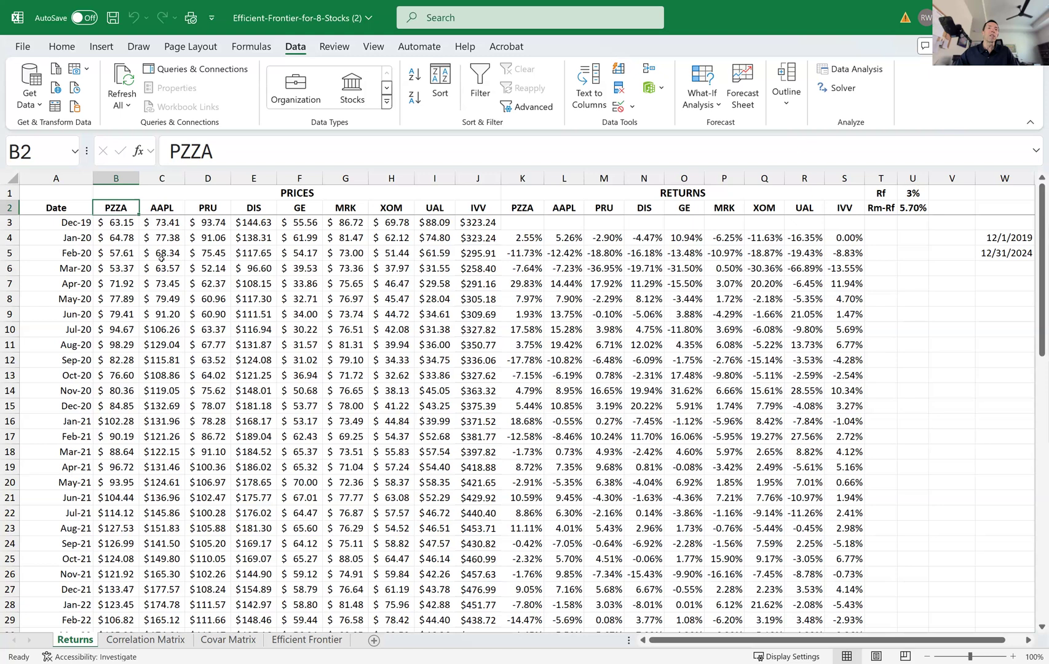
Step: Review the ticker headers of the price columns, from AAPL across to the IVV benchmark
{"action": "left_click", "coordinate": [164, 208]}
{"action": "left_click", "coordinate": [203, 207]}
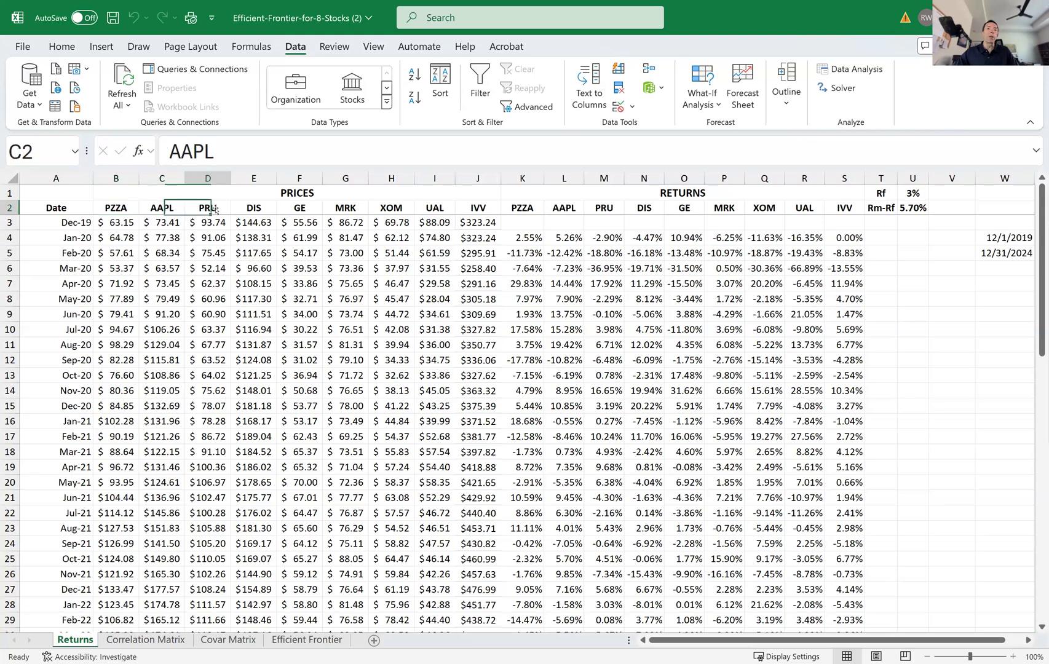
{"action": "left_click", "coordinate": [298, 209]}
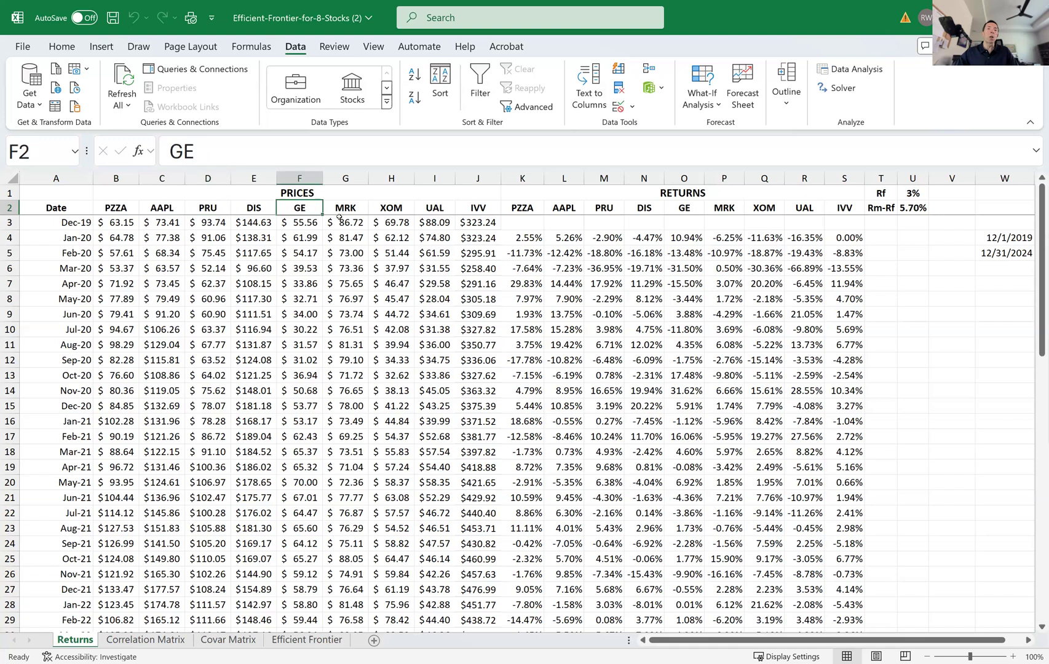
{"action": "left_click", "coordinate": [351, 210]}
{"action": "left_click", "coordinate": [400, 211]}
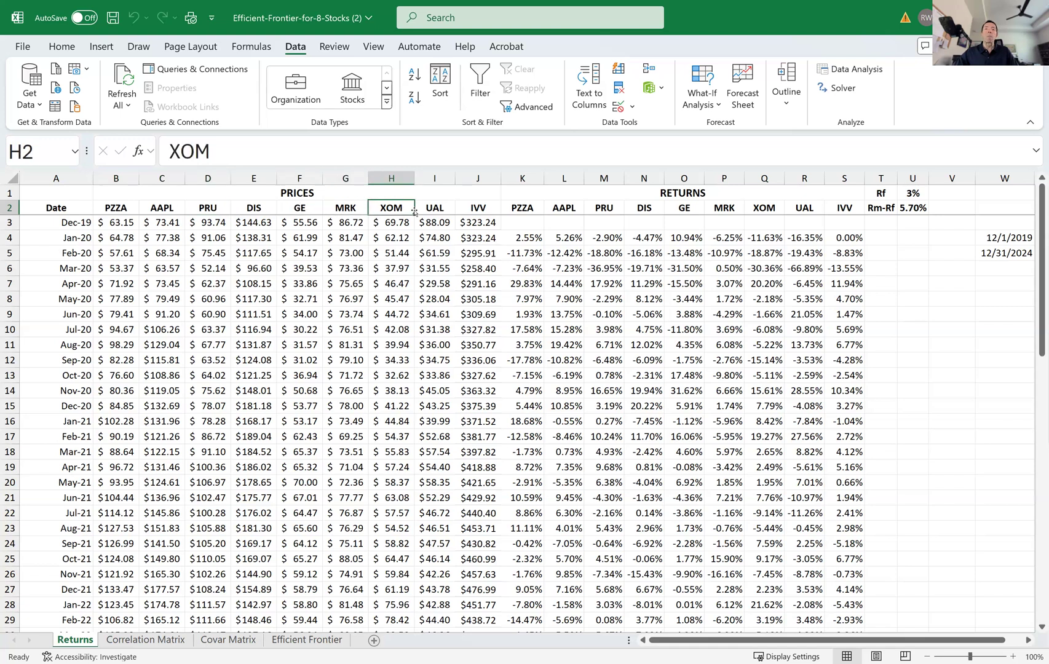
{"action": "left_click", "coordinate": [441, 207]}
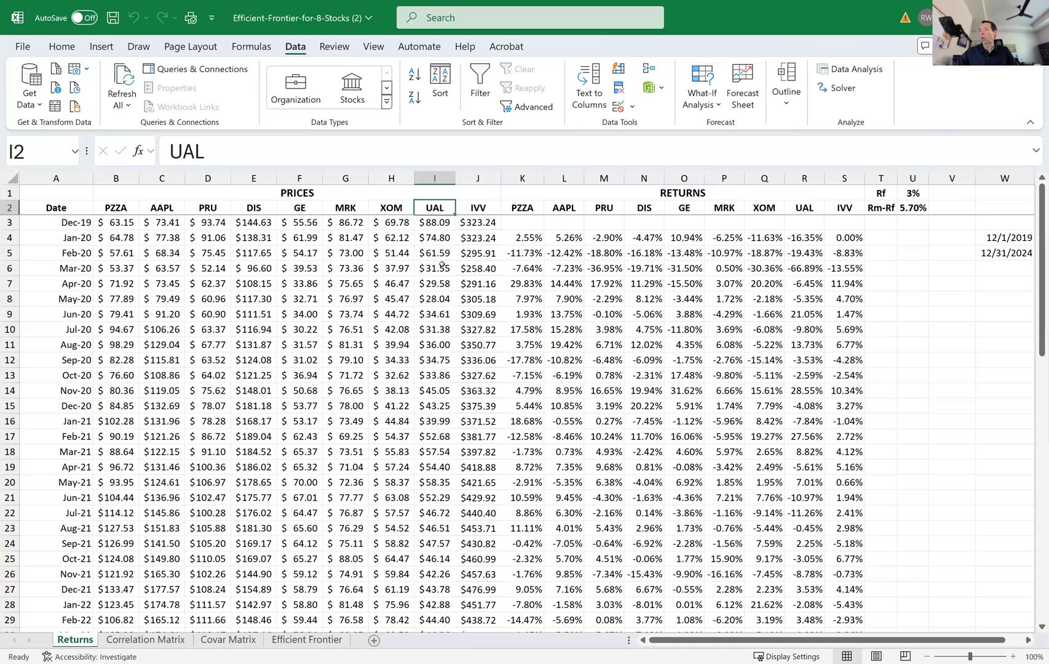
{"action": "left_click", "coordinate": [477, 210]}
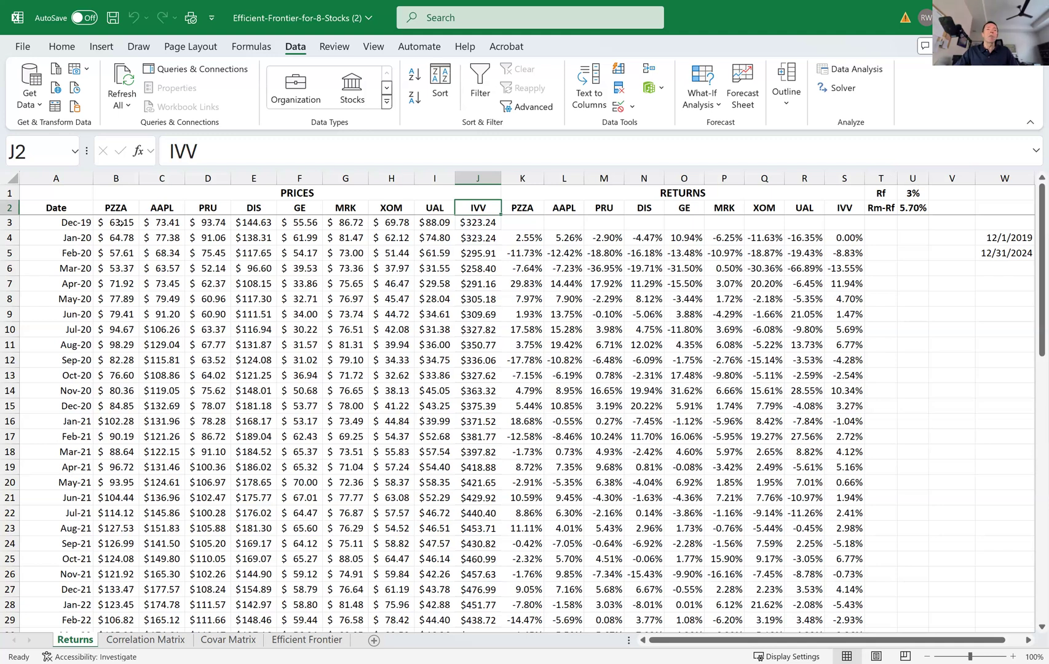
Step: Examine the STOCKHISTORY formula behind the PZZA prices, its start and end date cells W4 and W5, and the rows it fills
{"action": "left_click", "coordinate": [123, 227]}
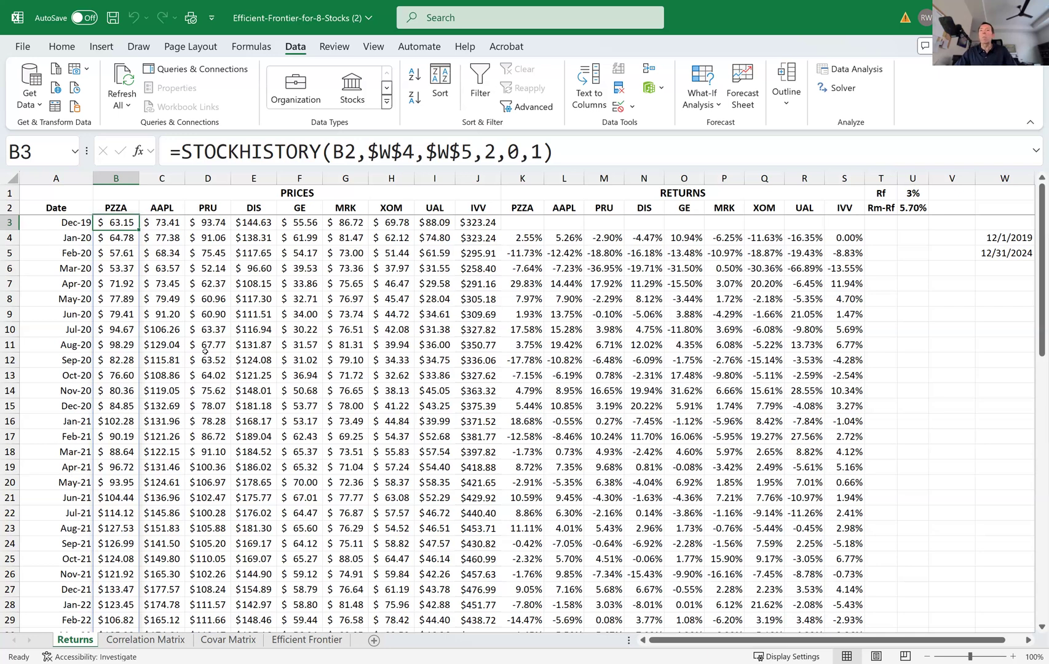
{"action": "left_click", "coordinate": [1022, 239]}
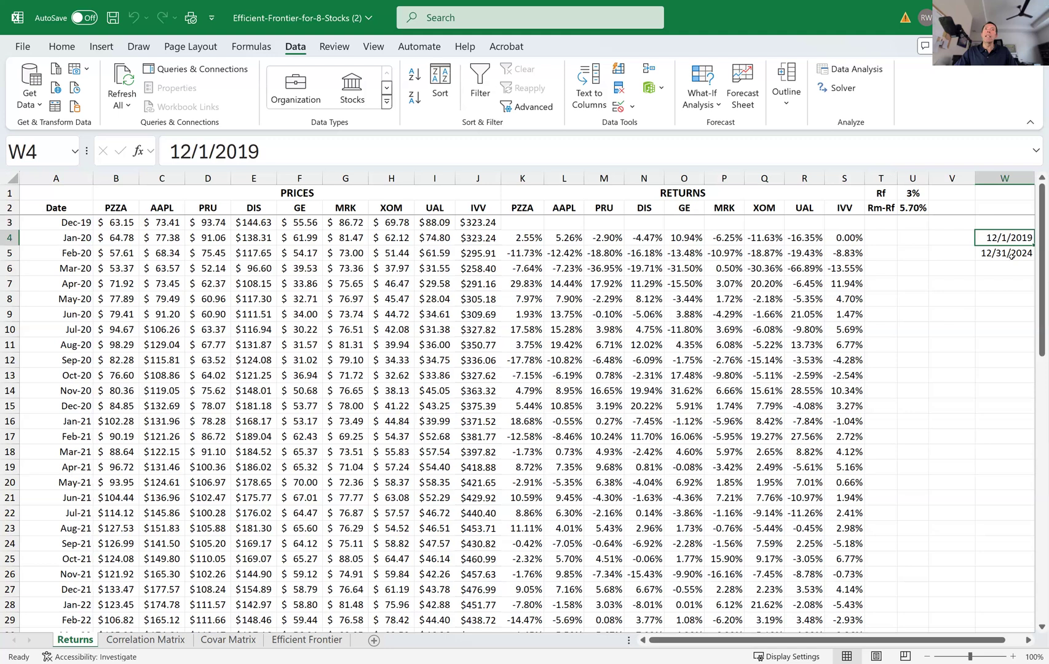
{"action": "left_click", "coordinate": [1010, 256]}
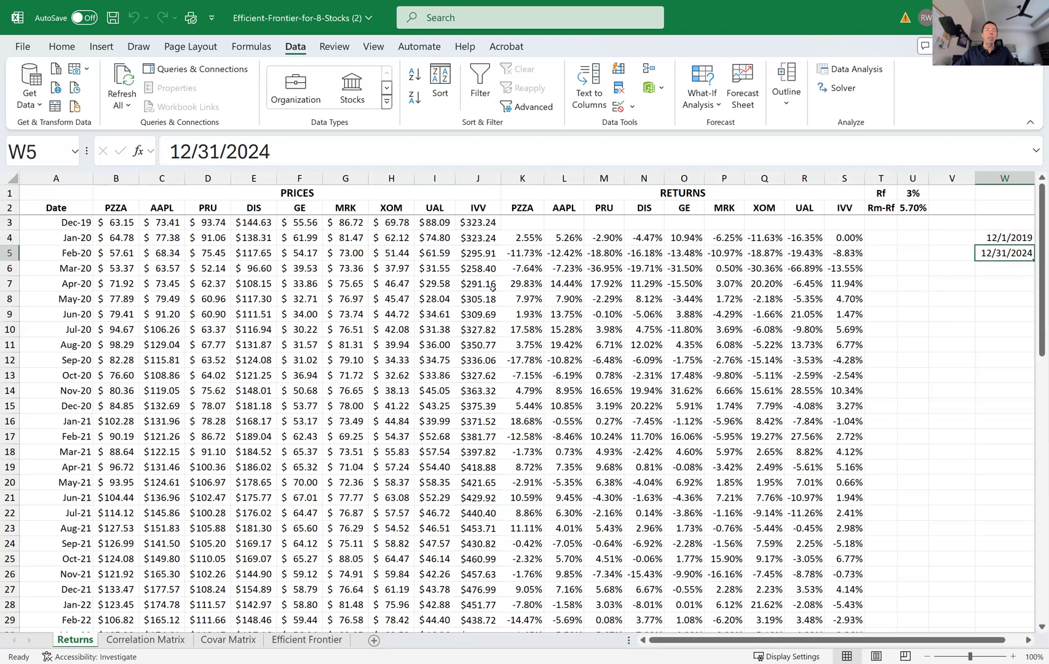
{"action": "left_click", "coordinate": [121, 224]}
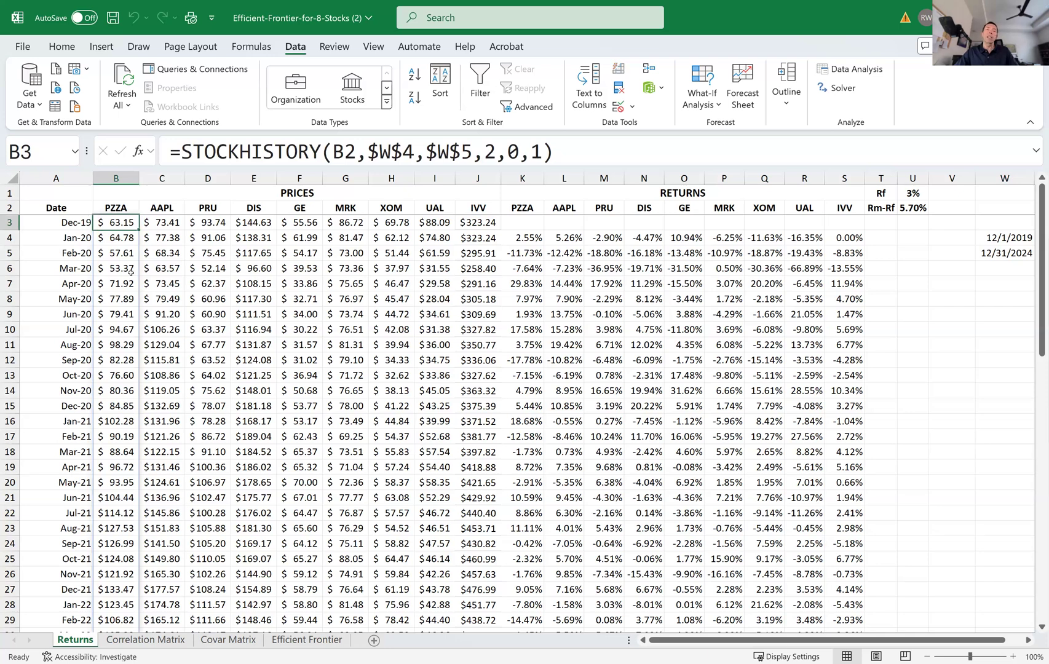
{"action": "left_click", "coordinate": [120, 238]}
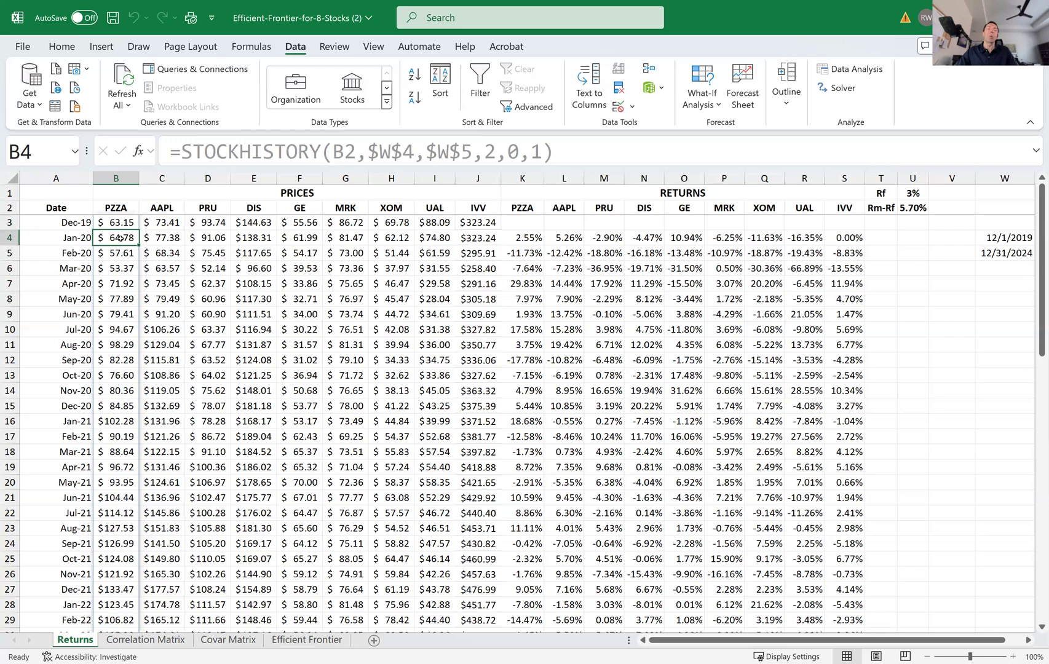
{"action": "scroll", "coordinate": [123, 277], "scroll_direction": "down", "scroll_amount": 12}
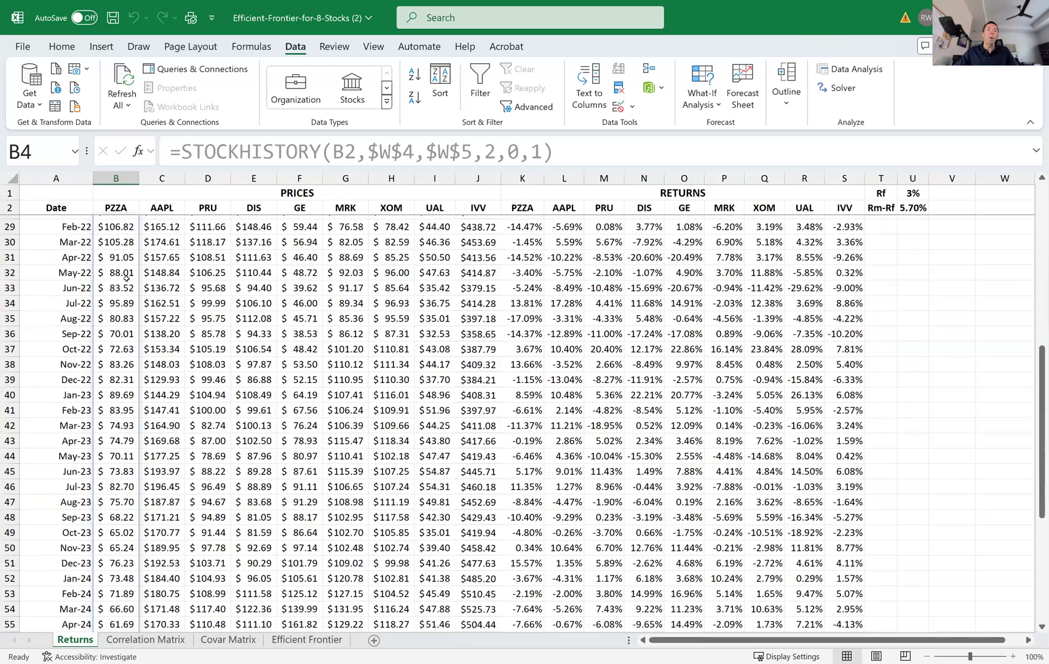
{"action": "left_click", "coordinate": [130, 572]}
{"action": "scroll", "coordinate": [208, 546], "scroll_direction": "up", "scroll_amount": 11}
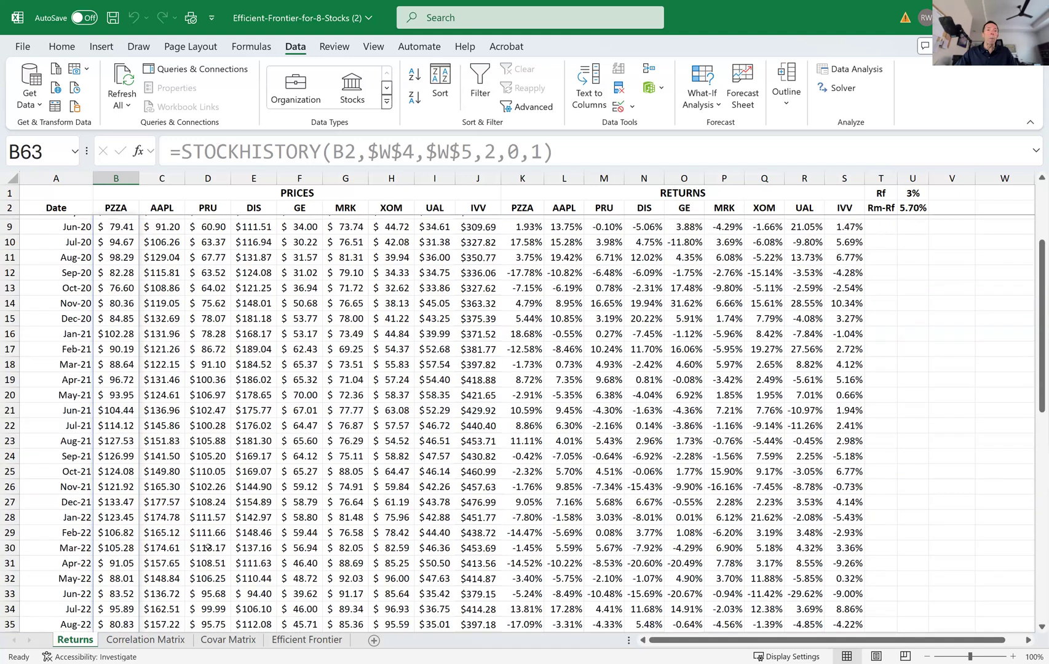
{"action": "scroll", "coordinate": [208, 547], "scroll_direction": "up", "scroll_amount": 1}
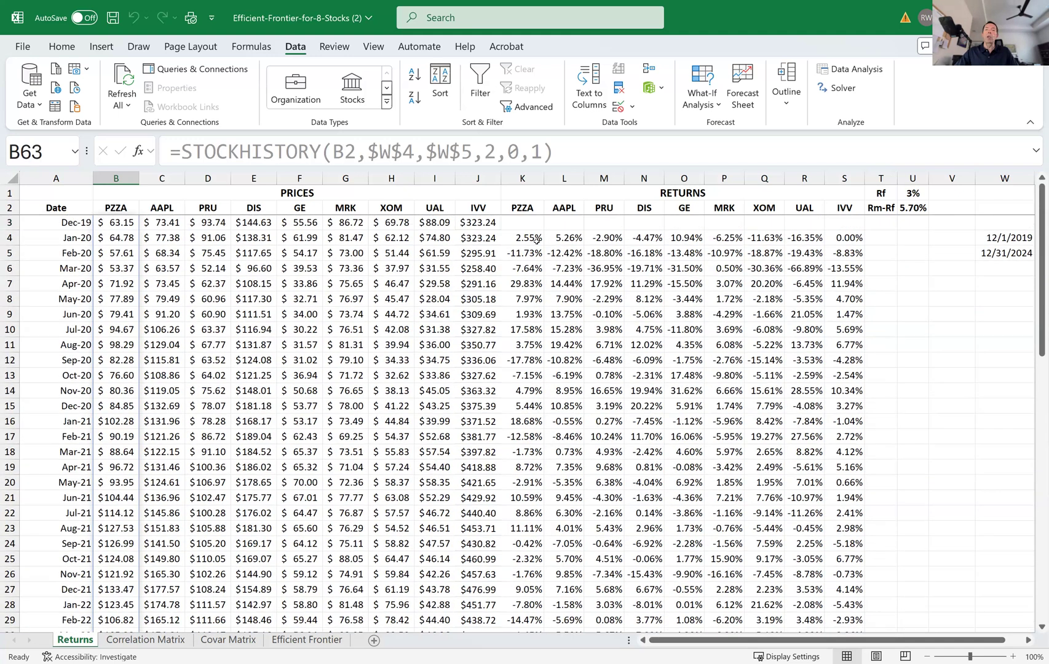
Step: Examine the LN return formulas in the first return row across the stocks and IVV, plus UAL's March 2020 return
{"action": "left_click", "coordinate": [533, 238]}
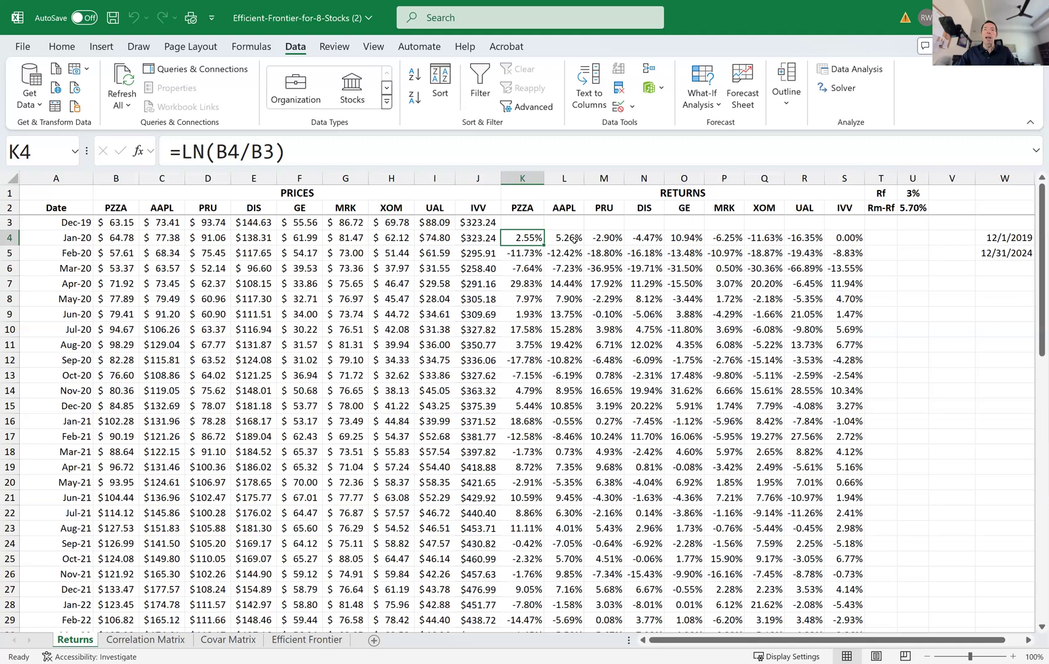
{"action": "left_click", "coordinate": [574, 240]}
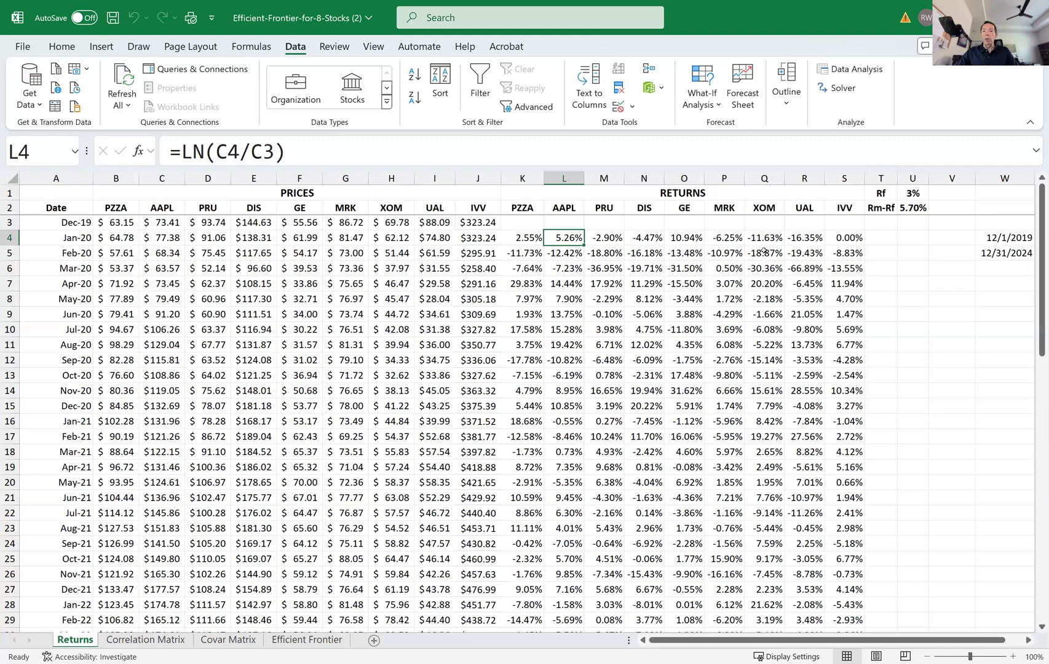
{"action": "left_click", "coordinate": [816, 238]}
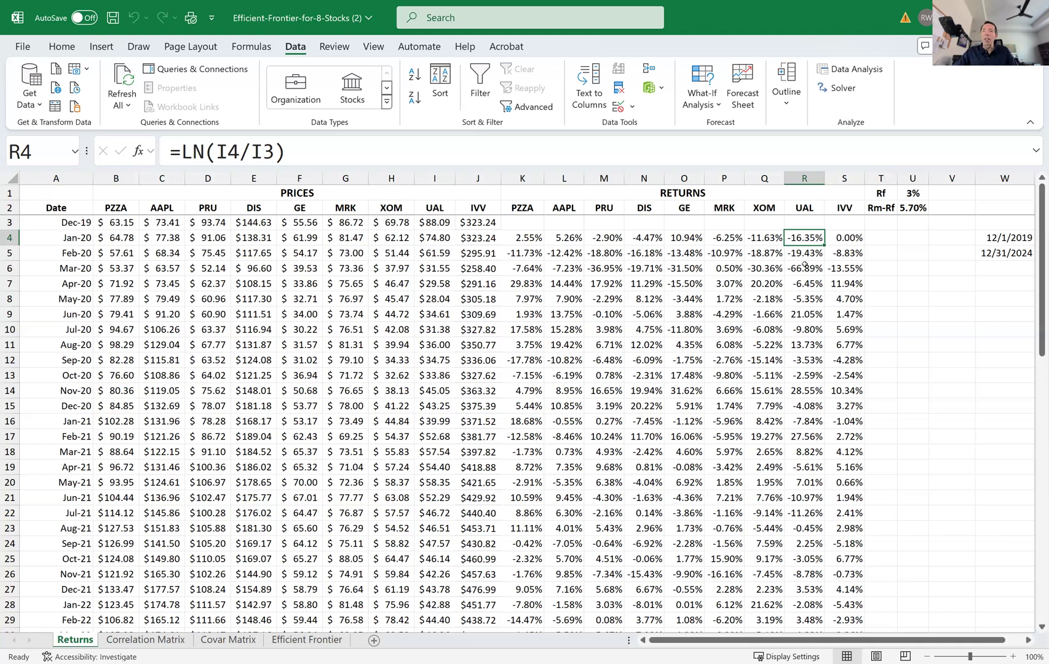
{"action": "left_click", "coordinate": [806, 267]}
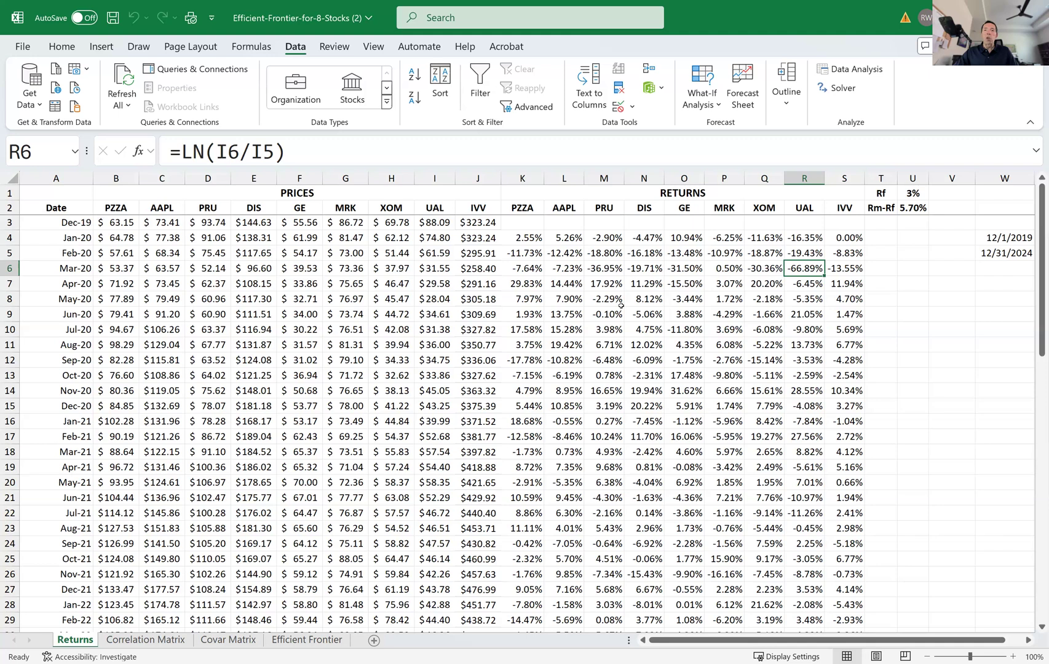
{"action": "left_click", "coordinate": [849, 239]}
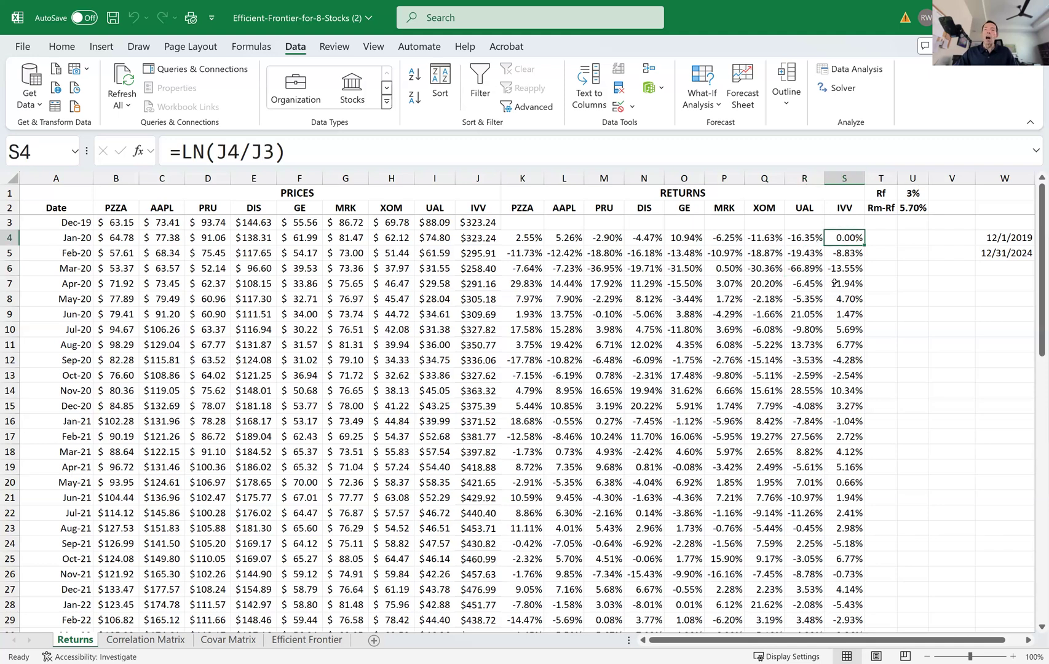
{"action": "left_click", "coordinate": [546, 238]}
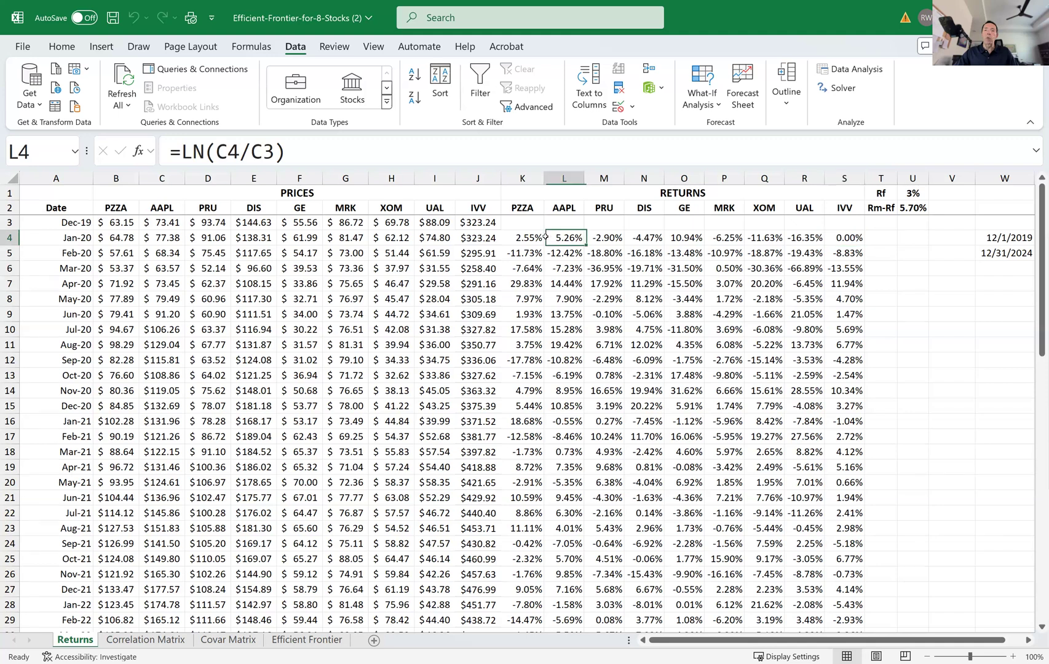
{"action": "left_click", "coordinate": [638, 242]}
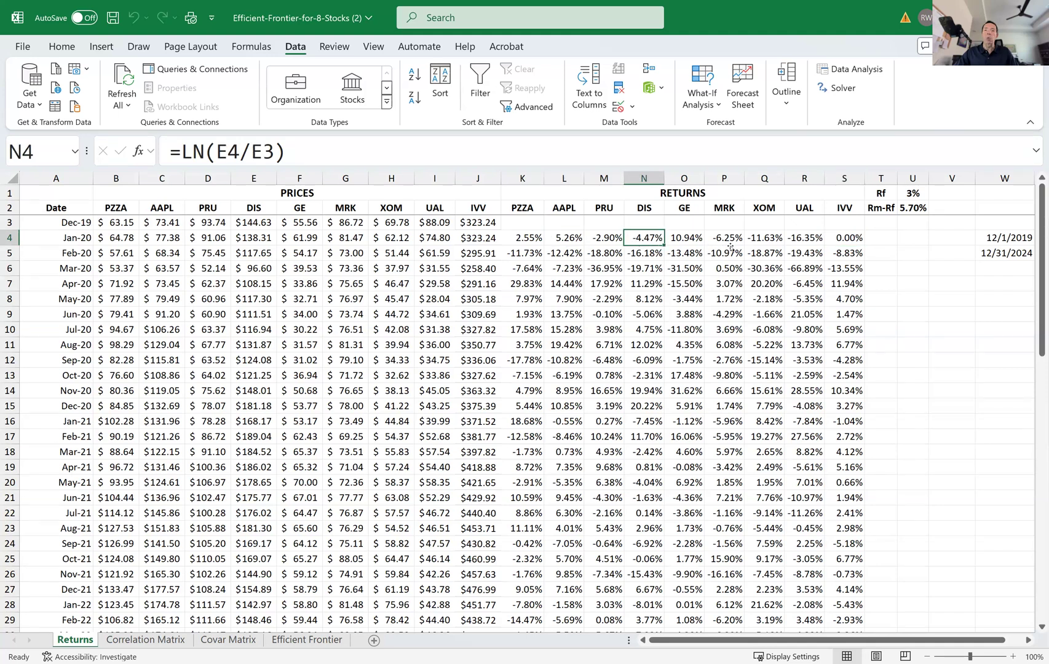
{"action": "left_click", "coordinate": [737, 243]}
{"action": "left_click", "coordinate": [763, 241]}
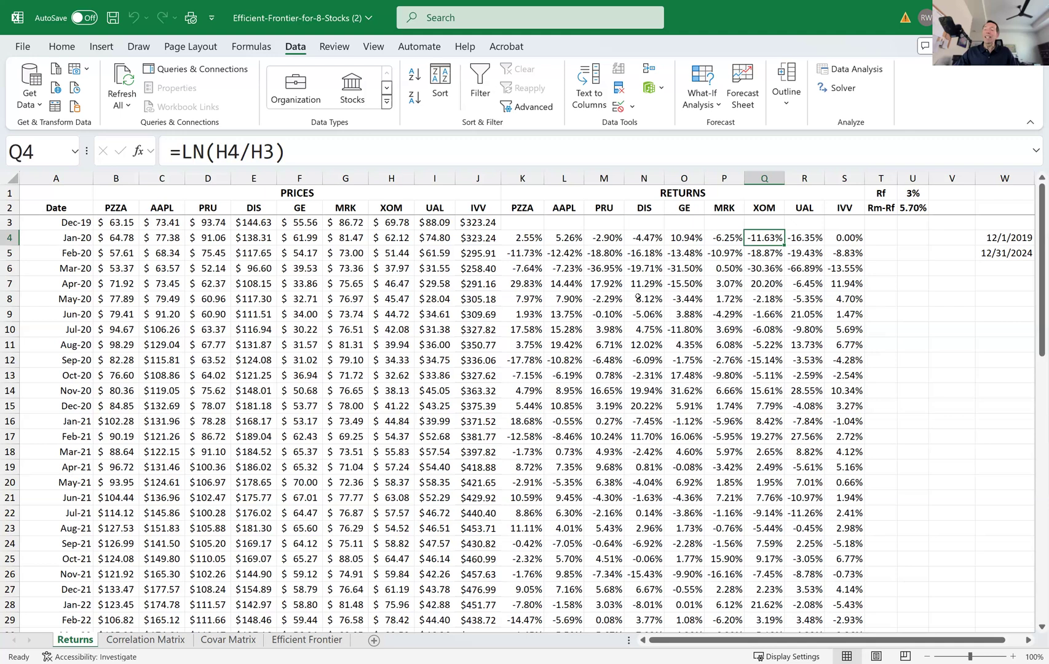
Step: Select the named range AAPL and check which rows of the returns table it covers
{"action": "left_click", "coordinate": [76, 153]}
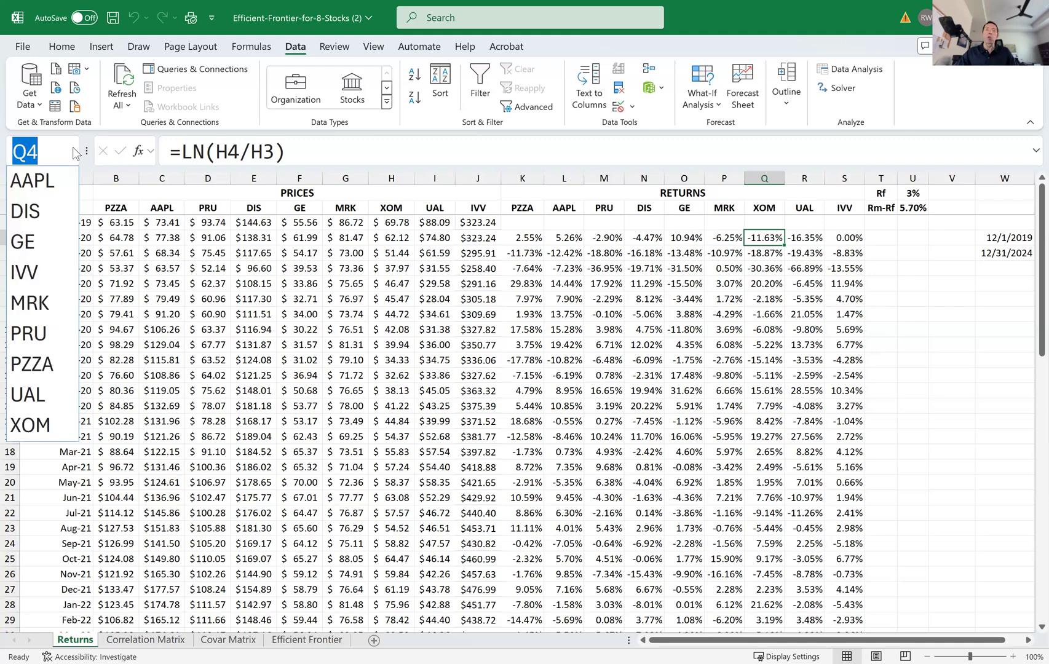
{"action": "left_click", "coordinate": [49, 183]}
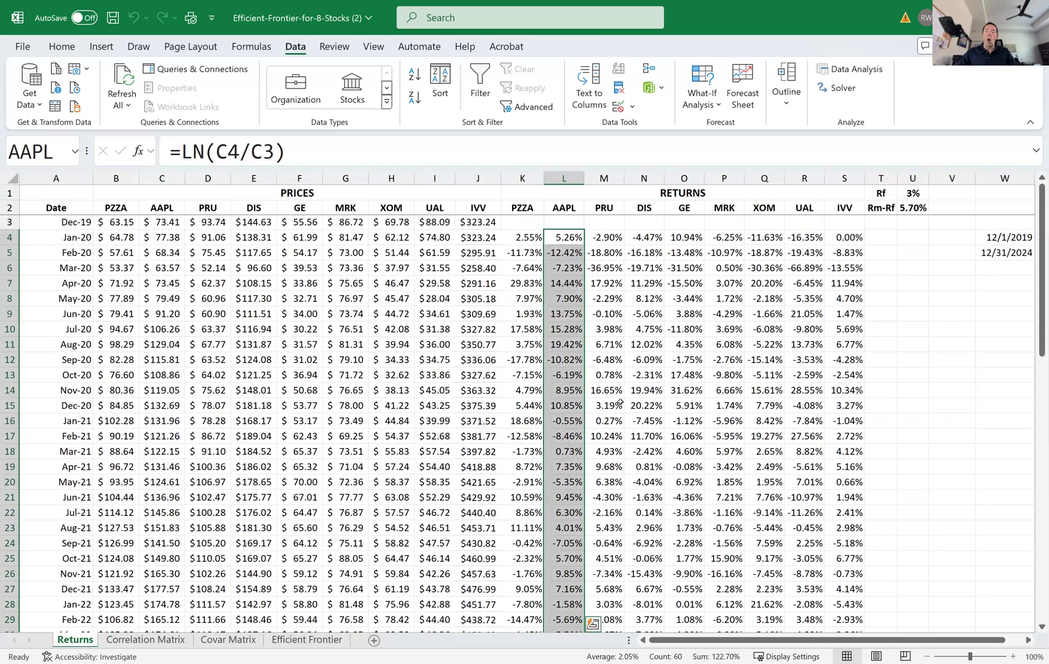
{"action": "scroll", "coordinate": [619, 399], "scroll_direction": "down", "scroll_amount": 5}
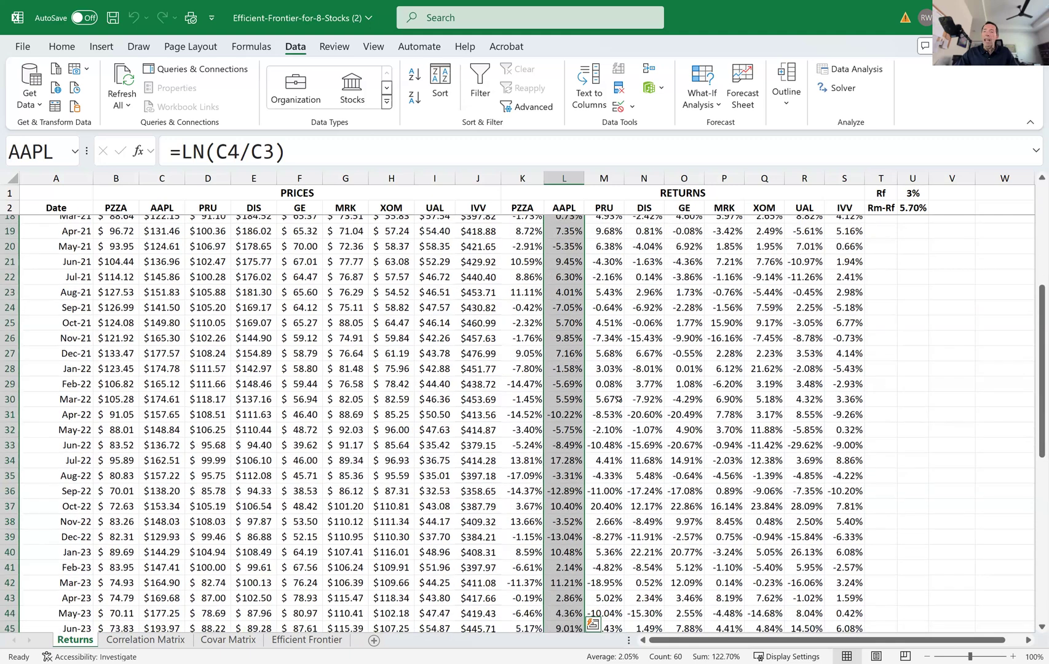
{"action": "scroll", "coordinate": [619, 399], "scroll_direction": "down", "scroll_amount": 7}
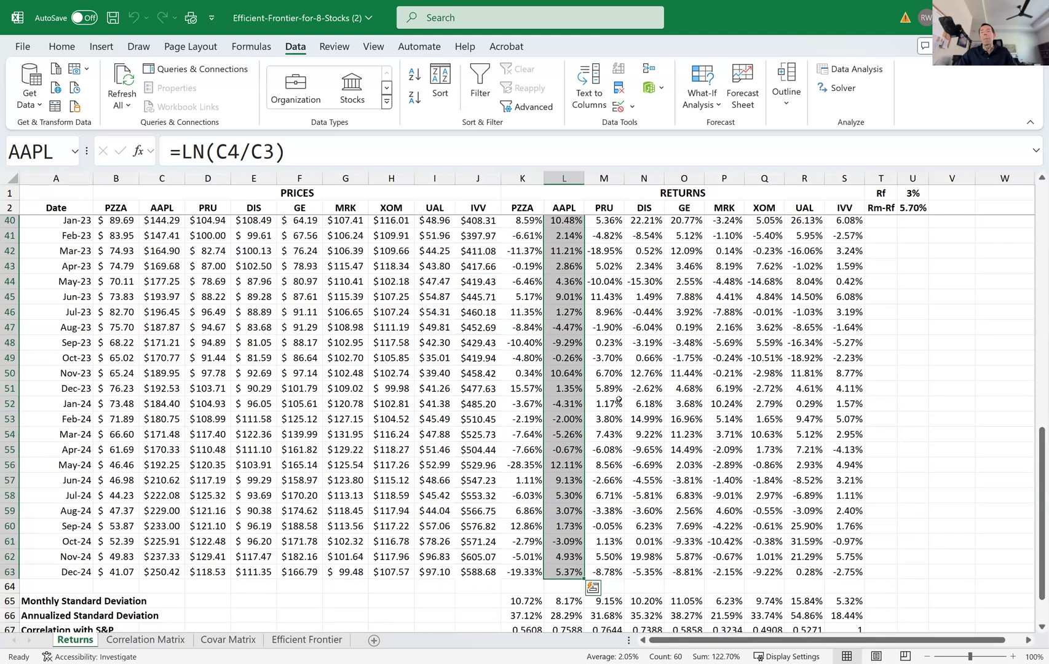
{"action": "scroll", "coordinate": [619, 400], "scroll_direction": "up", "scroll_amount": 12}
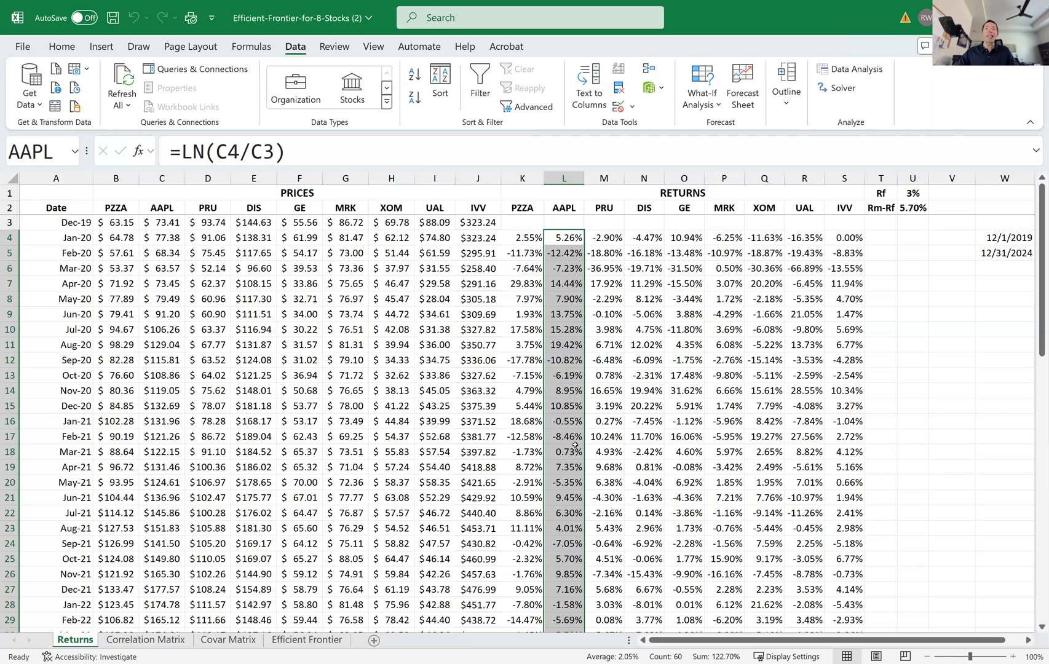
Step: Inspect the monthly standard deviation formulas for AAPL, PRU and PZZA below the returns table
{"action": "scroll", "coordinate": [574, 444], "scroll_direction": "down", "scroll_amount": 10}
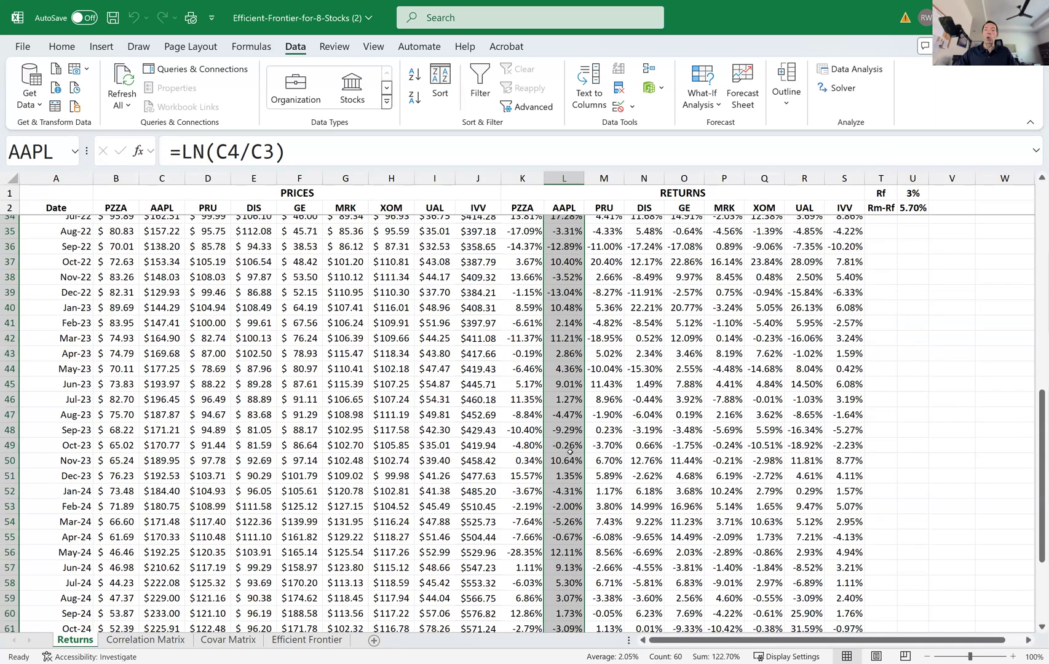
{"action": "scroll", "coordinate": [570, 452], "scroll_direction": "down", "scroll_amount": 1}
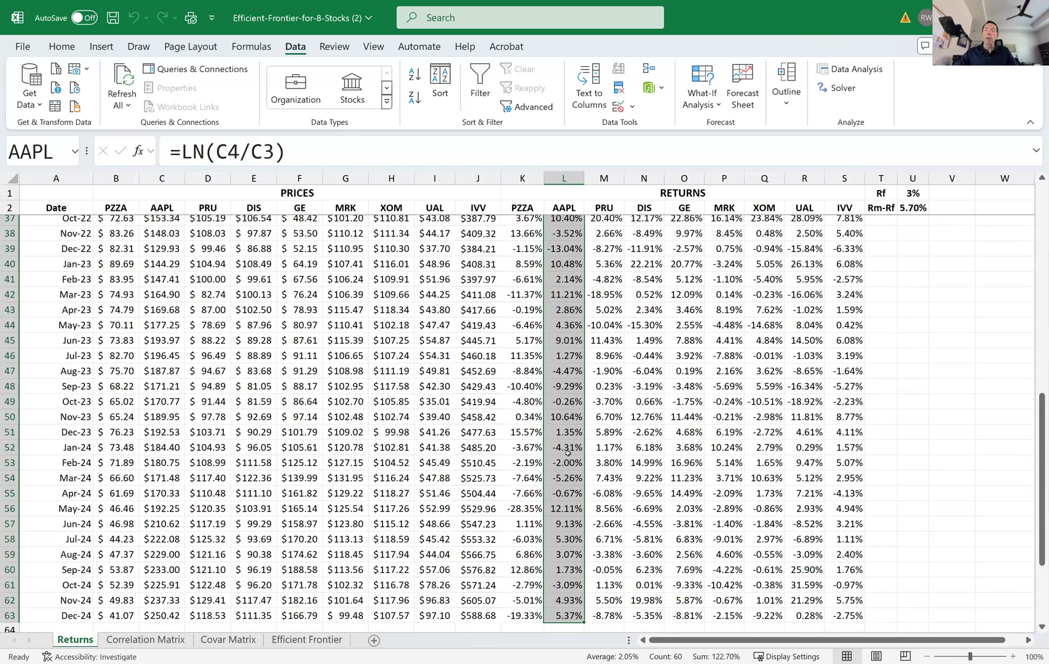
{"action": "scroll", "coordinate": [567, 453], "scroll_direction": "down", "scroll_amount": 4}
{"action": "left_click", "coordinate": [535, 470]}
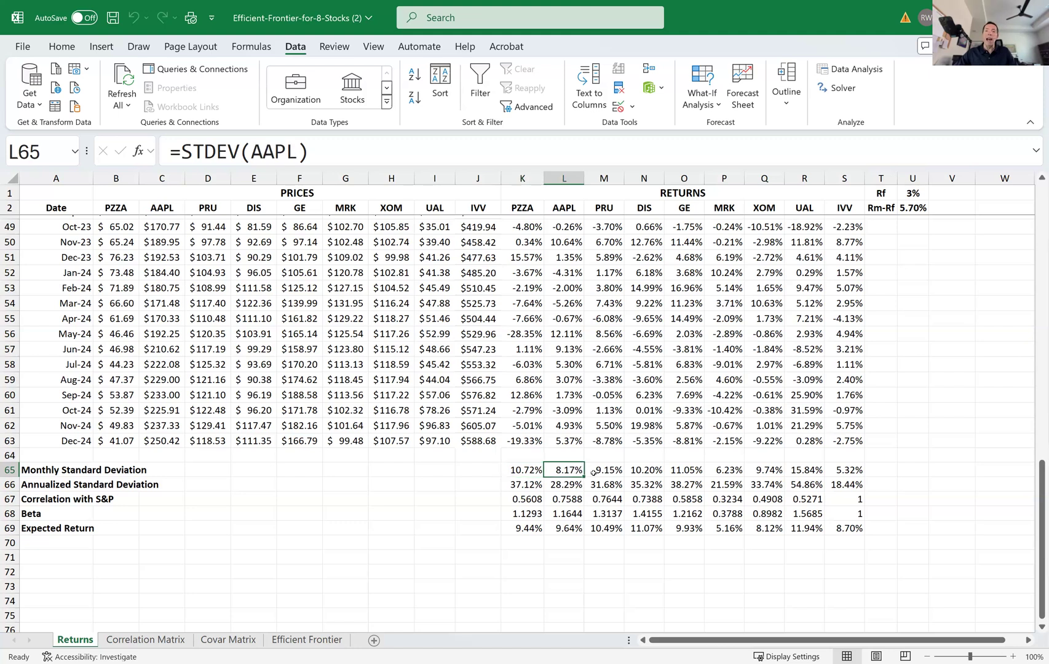
{"action": "left_click", "coordinate": [598, 473]}
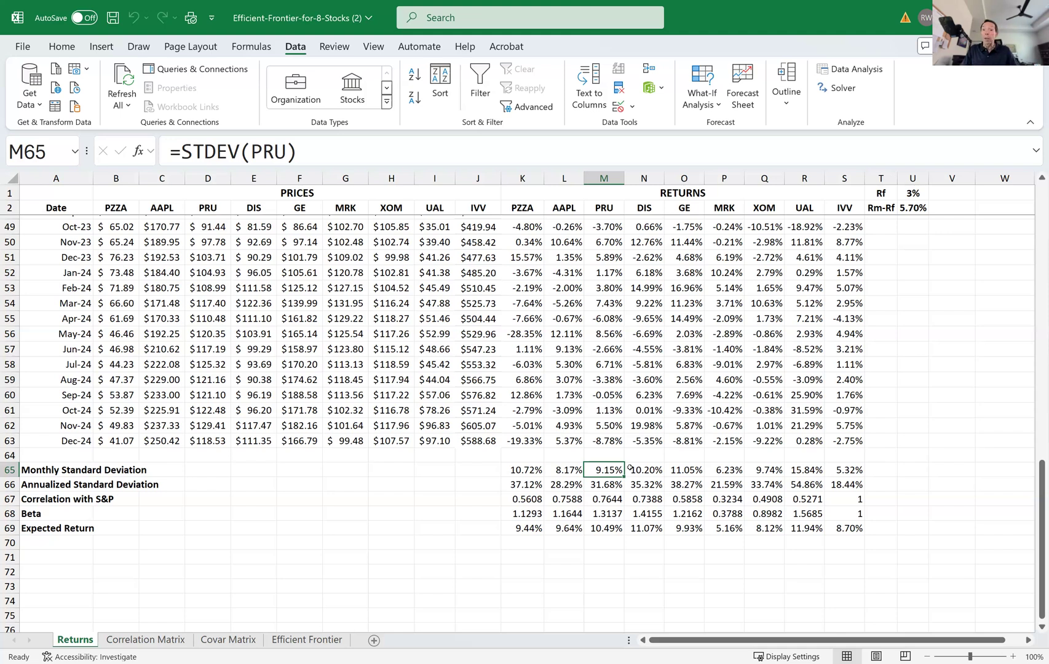
{"action": "key", "text": "Left"}
{"action": "key", "text": "Left"}
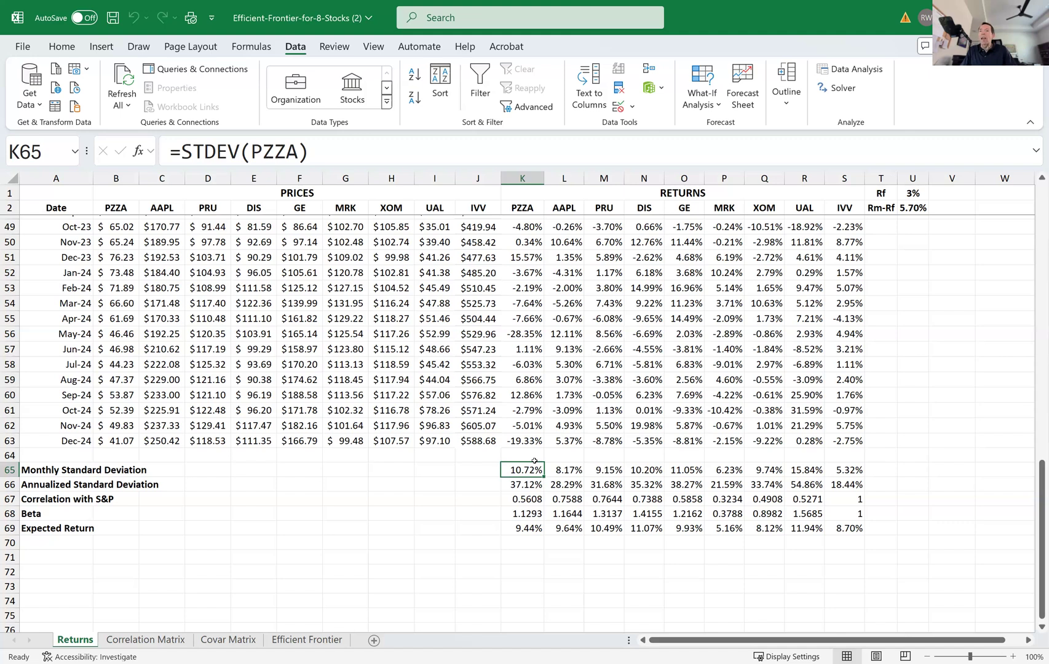
Step: Inspect PZZA's annualized standard deviation formula and compare the annualized values of the eight stocks from PZZA to UAL
{"action": "left_click", "coordinate": [529, 483]}
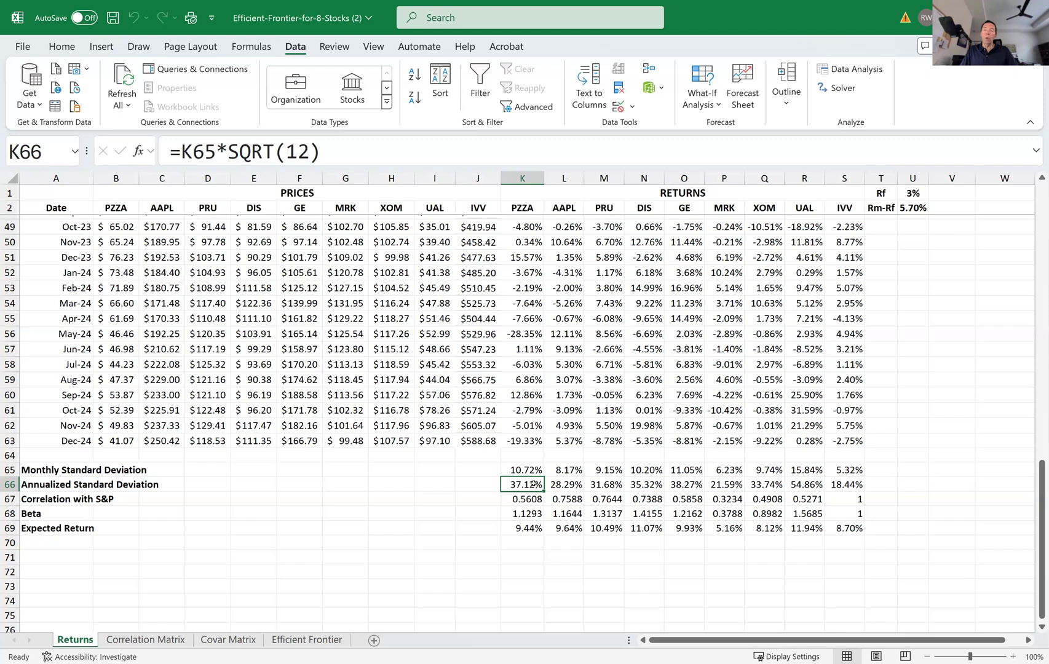
{"action": "left_click_drag", "start_coordinate": [536, 486], "coordinate": [803, 487]}
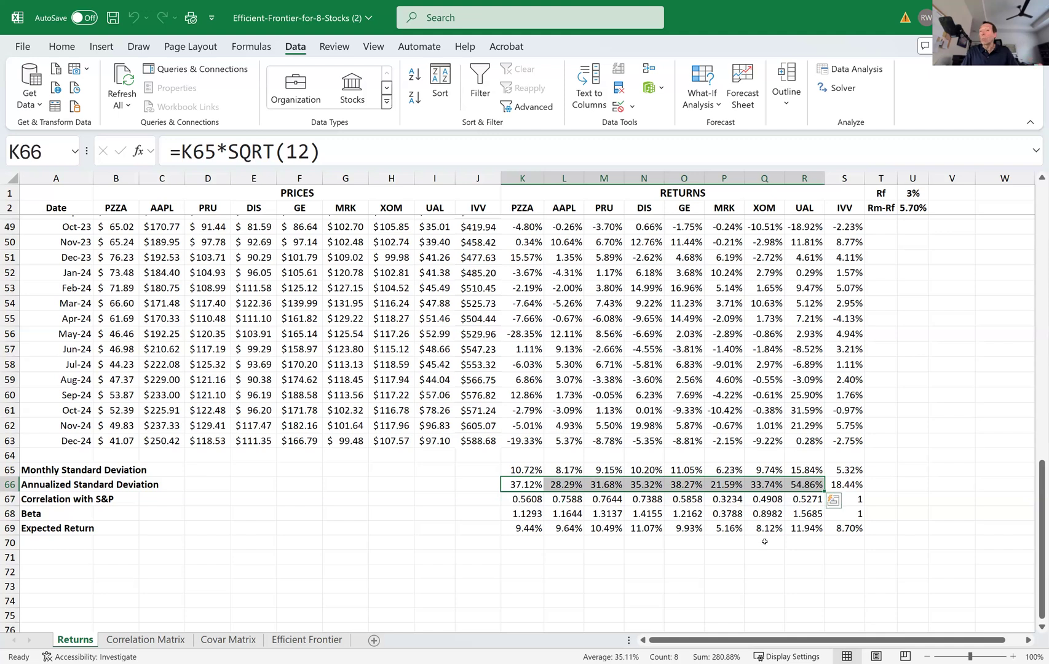
{"action": "left_click", "coordinate": [489, 480]}
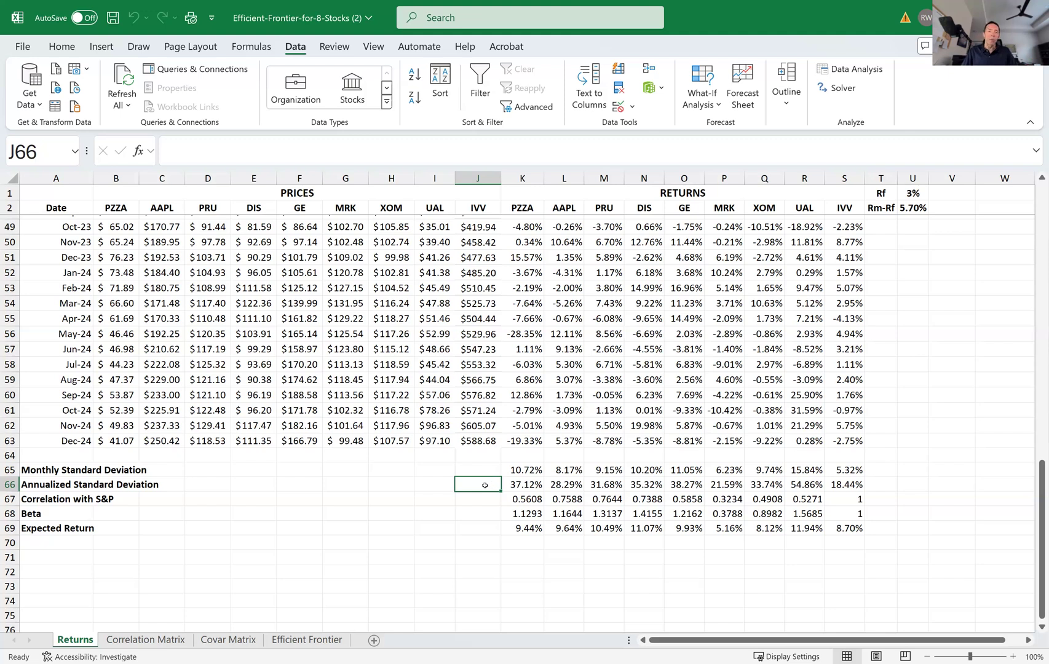
Step: Inspect the correlation-with-S&P formulas for PZZA, AAPL, PRU and DIS against IVV
{"action": "left_click", "coordinate": [526, 500]}
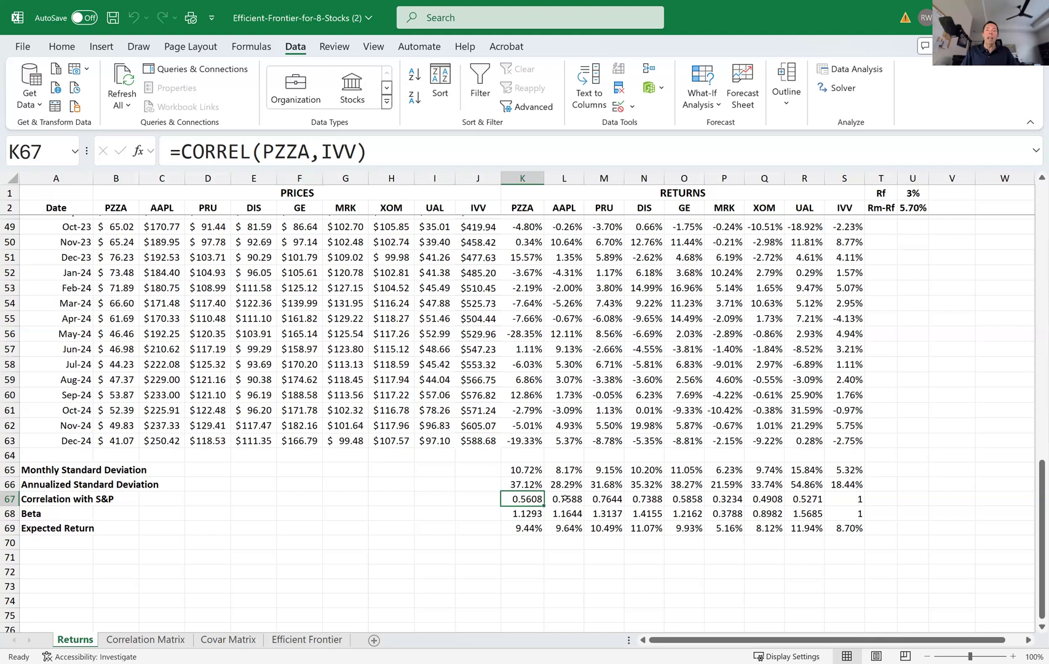
{"action": "left_click", "coordinate": [564, 499]}
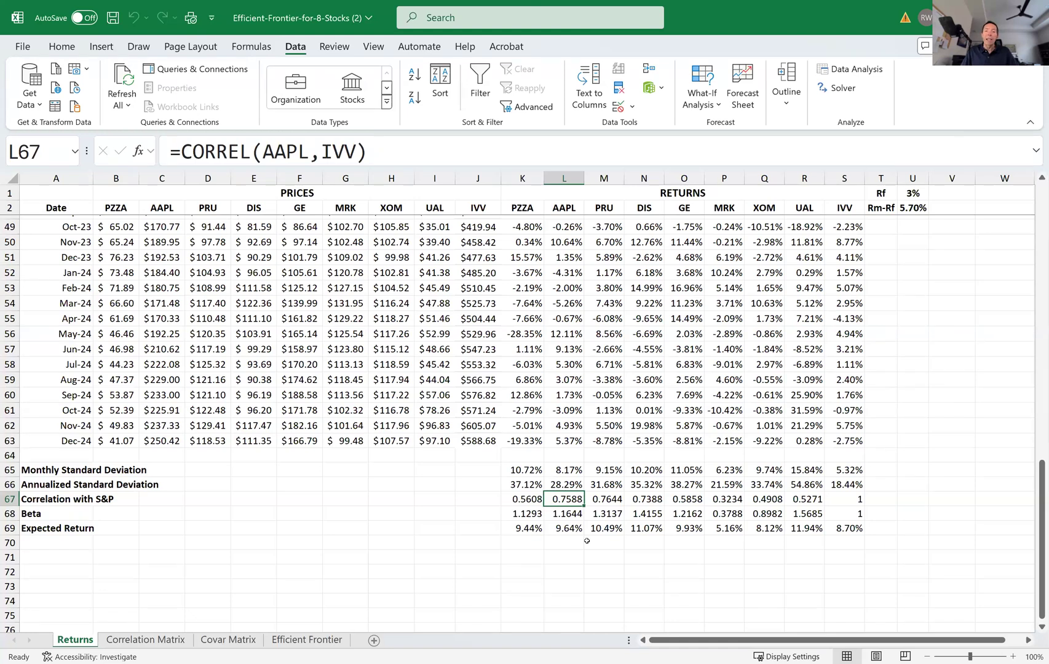
{"action": "left_click", "coordinate": [601, 500]}
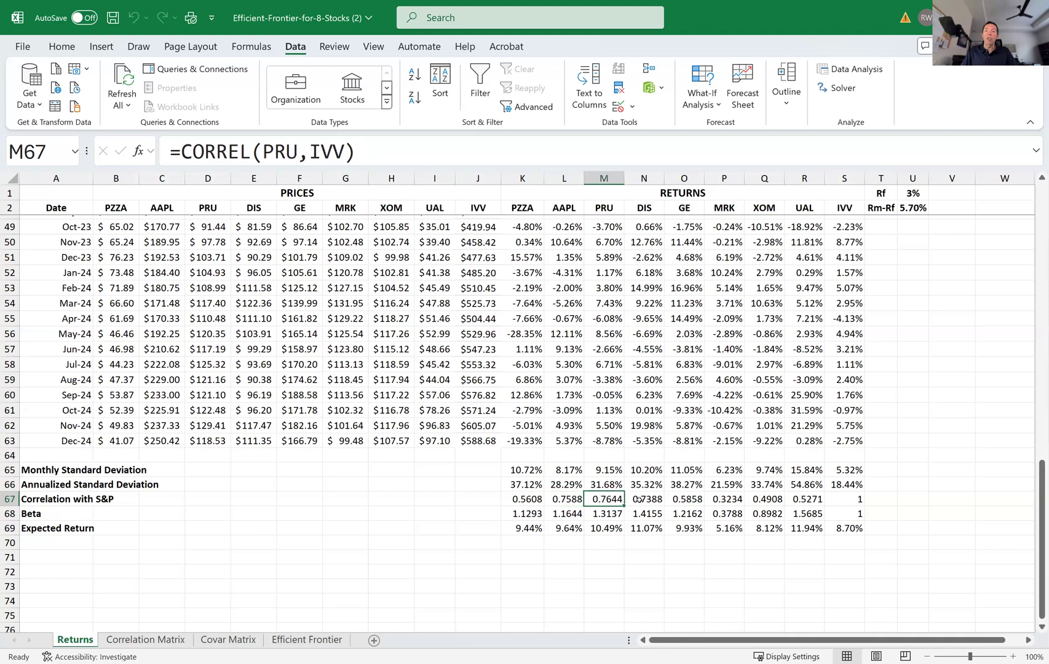
{"action": "left_click", "coordinate": [640, 500]}
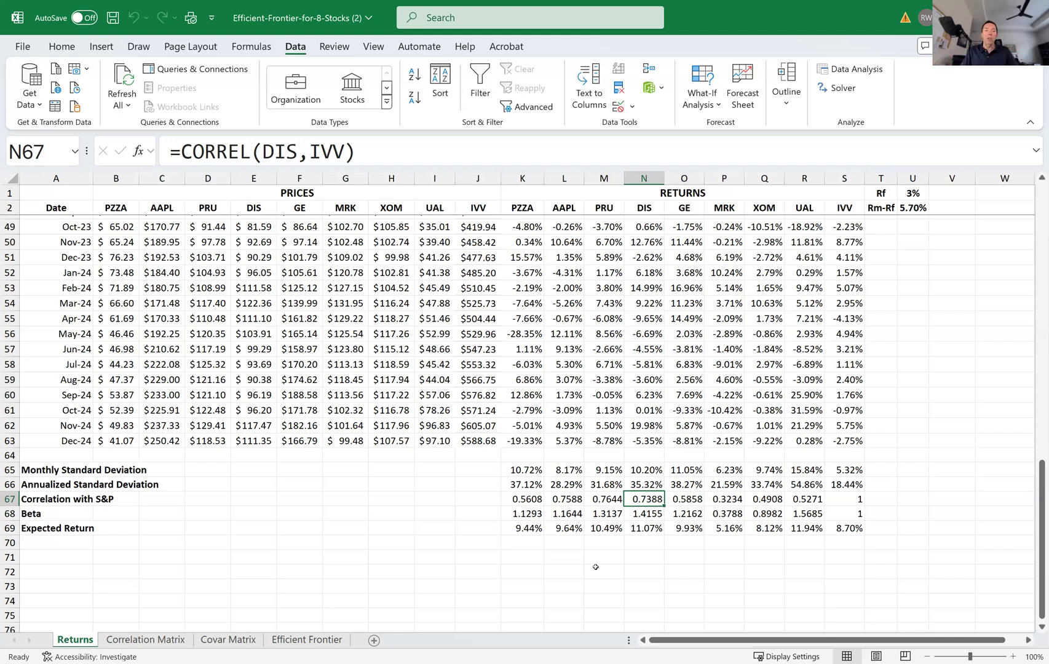
Step: Examine the beta formulas for PZZA, AAPL and IVV, tracing the cells that PZZA's formula references
{"action": "left_click", "coordinate": [534, 513]}
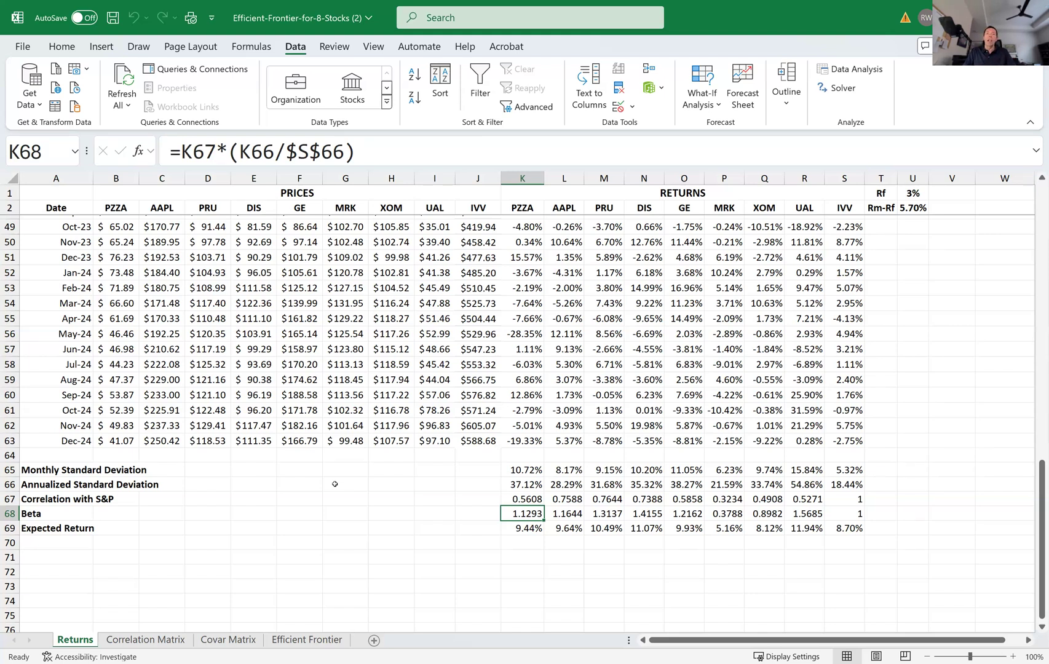
{"action": "left_click", "coordinate": [205, 152]}
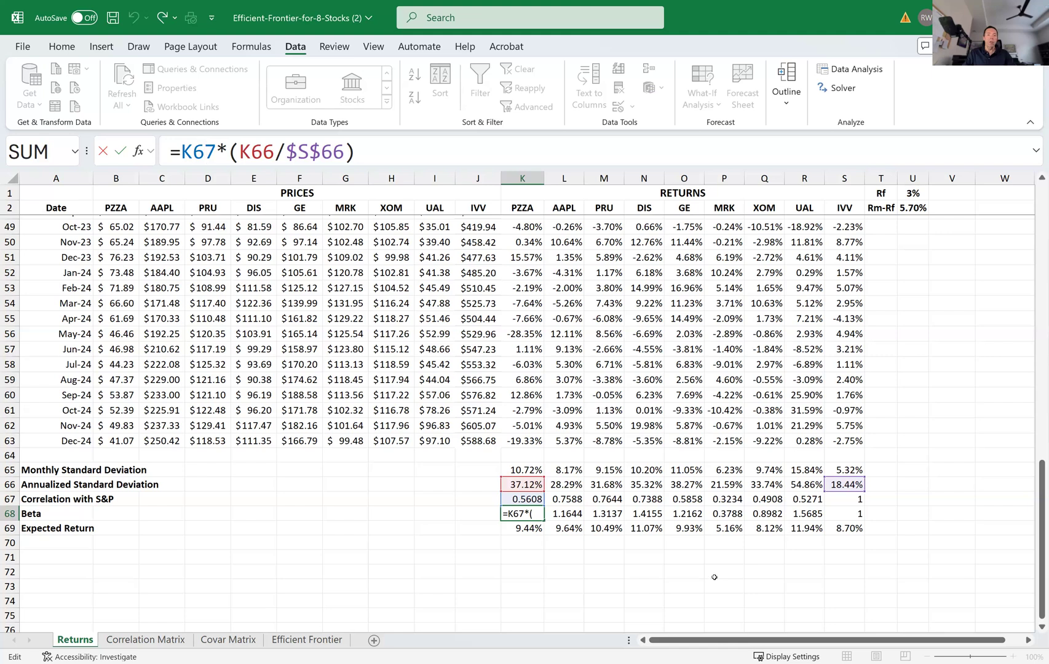
{"action": "key", "text": "ctrl+Return"}
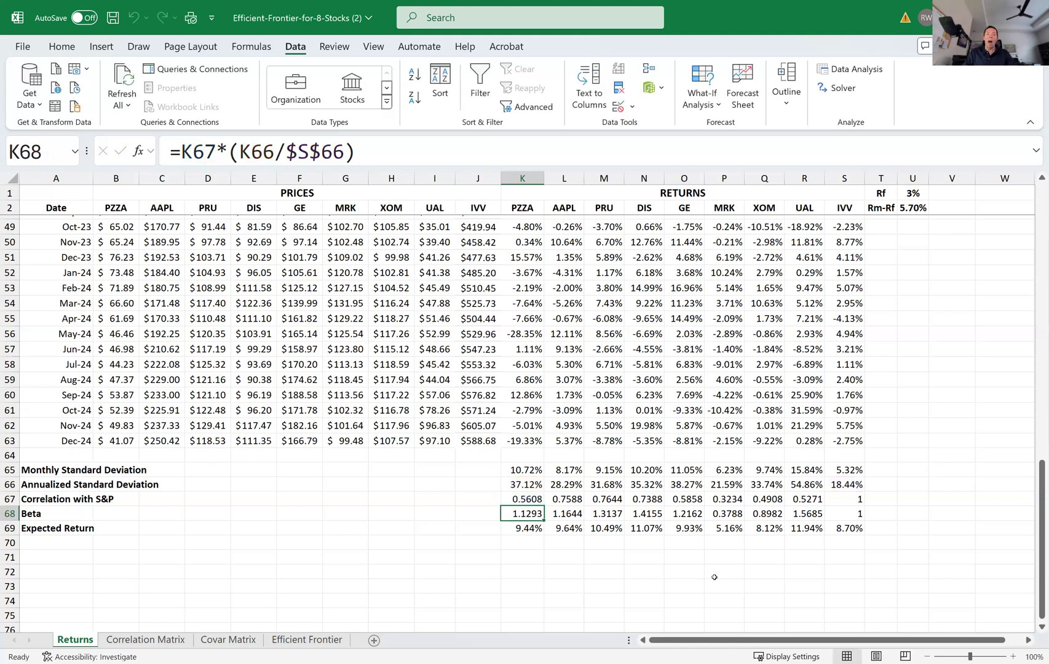
{"action": "left_click", "coordinate": [572, 513]}
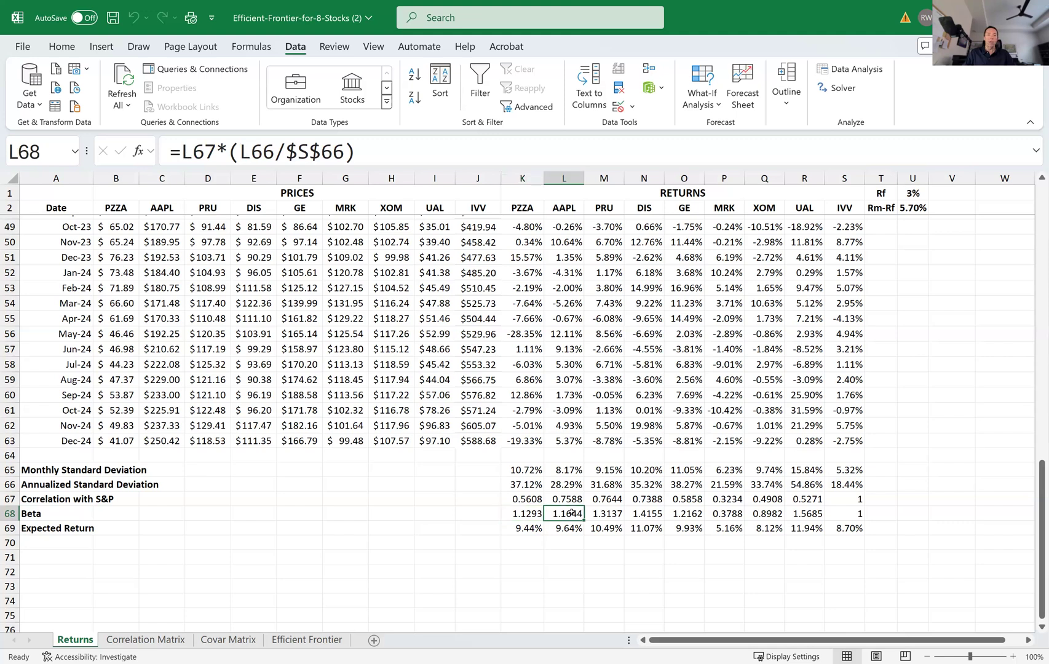
{"action": "left_click", "coordinate": [849, 513]}
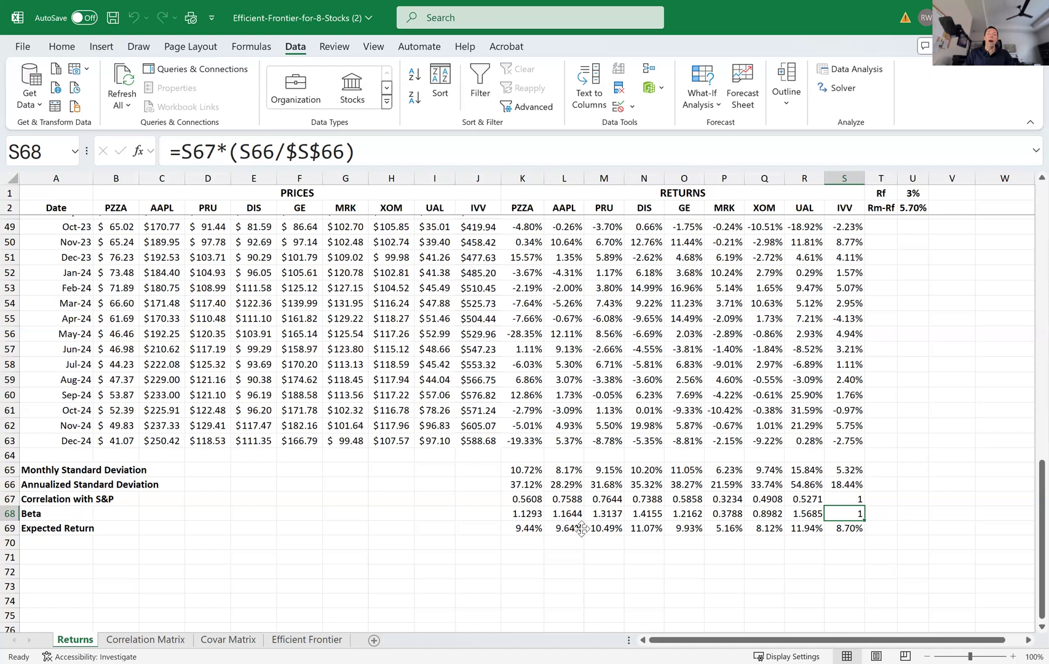
Step: Check the expected return formulas for PZZA and IVV together with their Rf and Rm-Rf inputs
{"action": "left_click", "coordinate": [536, 527]}
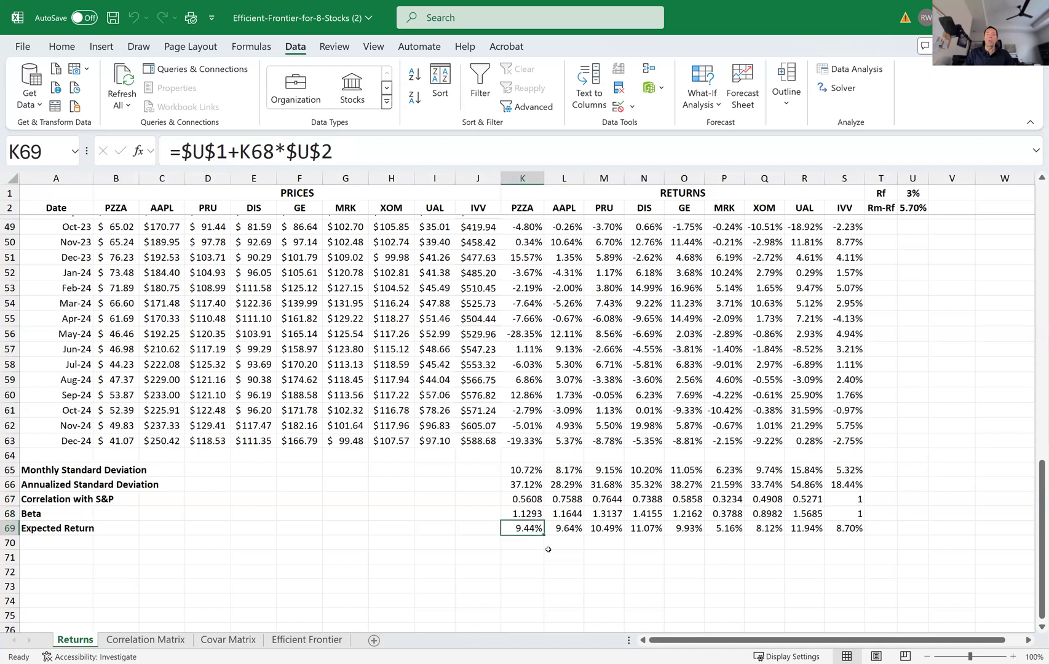
{"action": "left_click", "coordinate": [916, 193]}
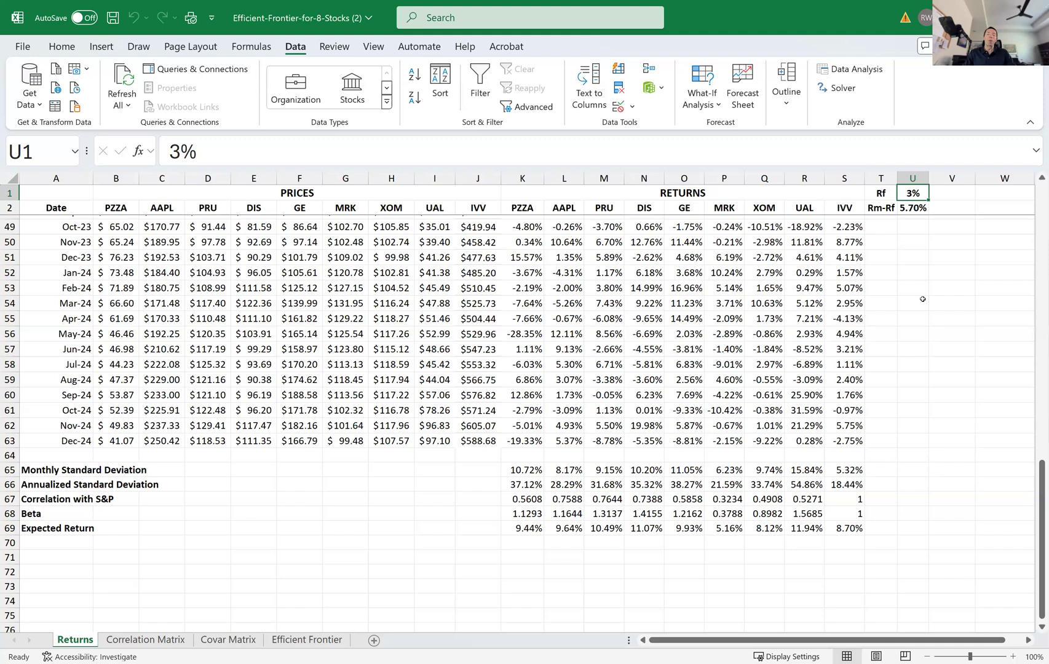
{"action": "left_click", "coordinate": [914, 207]}
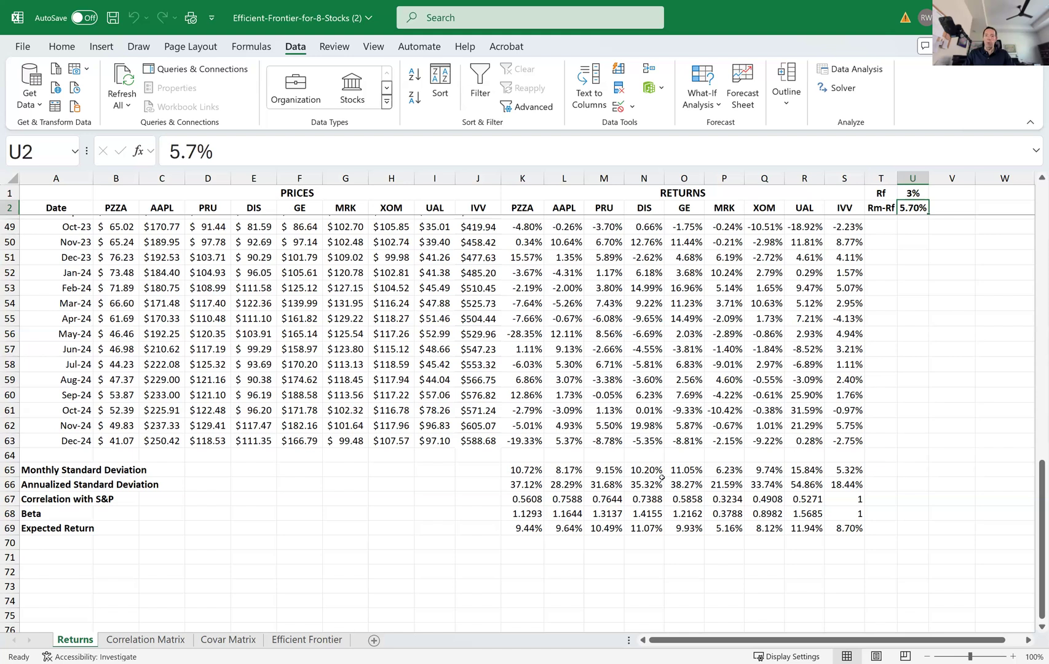
{"action": "left_click", "coordinate": [529, 528]}
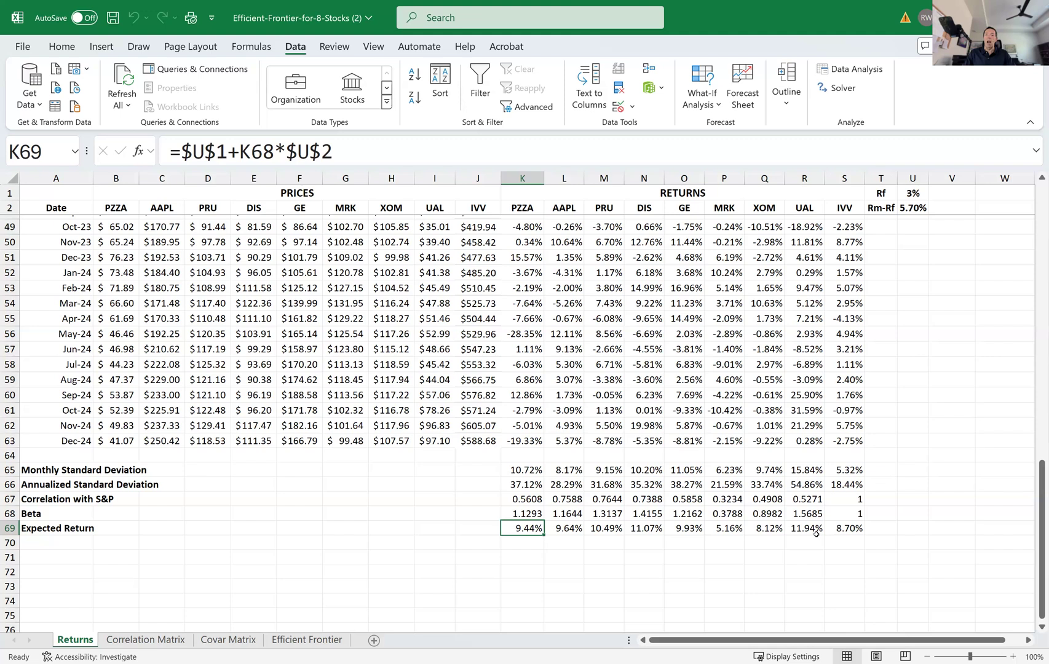
{"action": "left_click", "coordinate": [844, 529]}
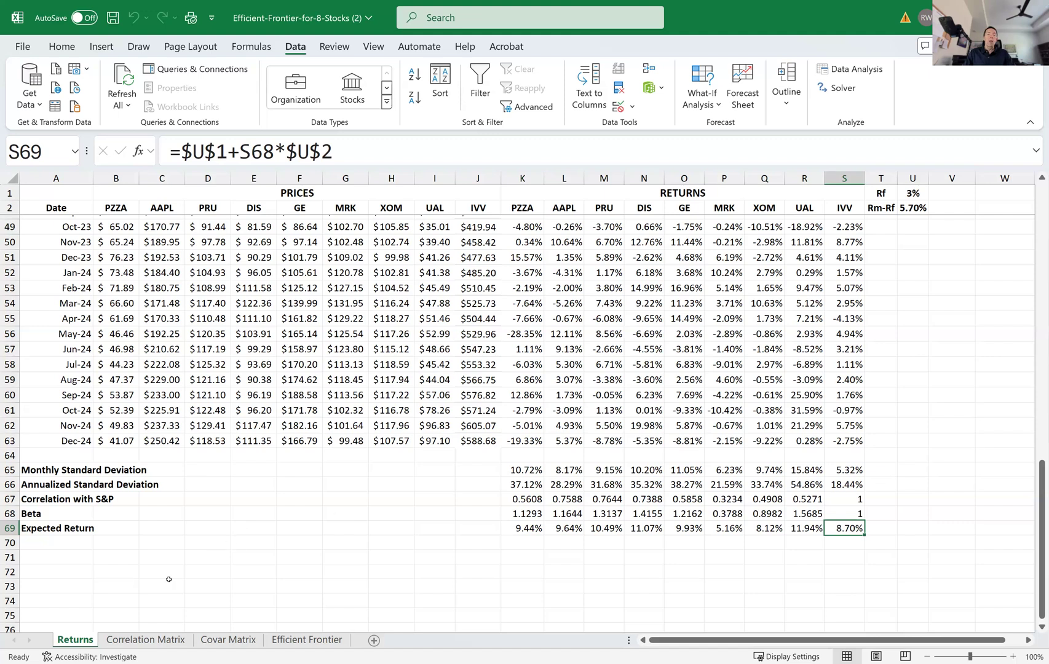
Step: On the Correlation Matrix sheet, examine the whole correlation matrix and its CORREL formulas on and below the diagonal
{"action": "left_click", "coordinate": [151, 641]}
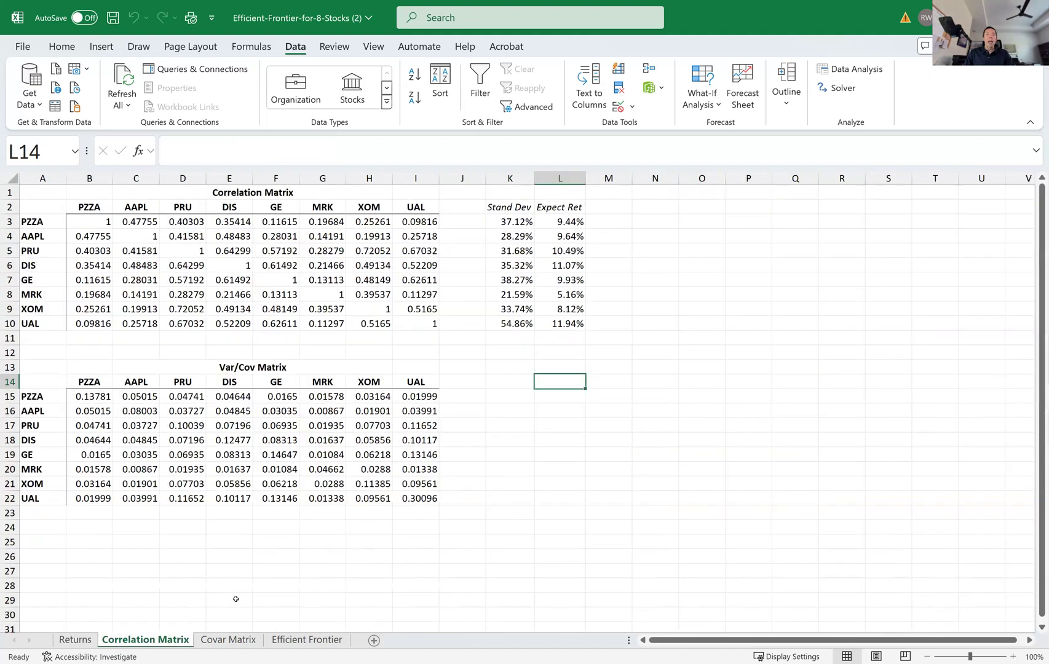
{"action": "left_click_drag", "start_coordinate": [110, 224], "coordinate": [423, 326]}
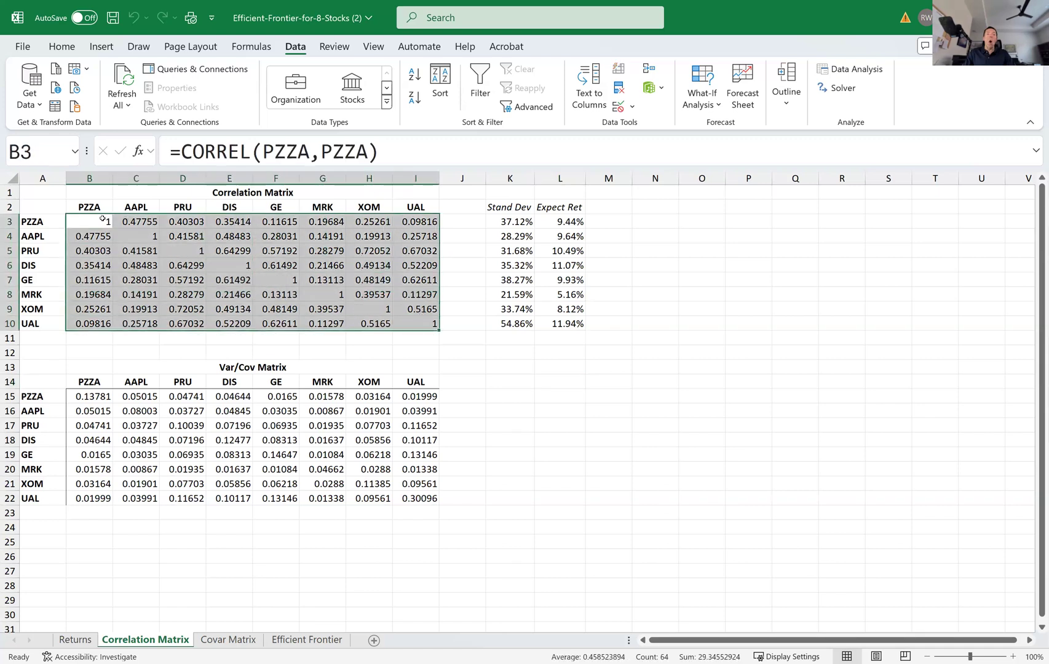
{"action": "left_click", "coordinate": [103, 219]}
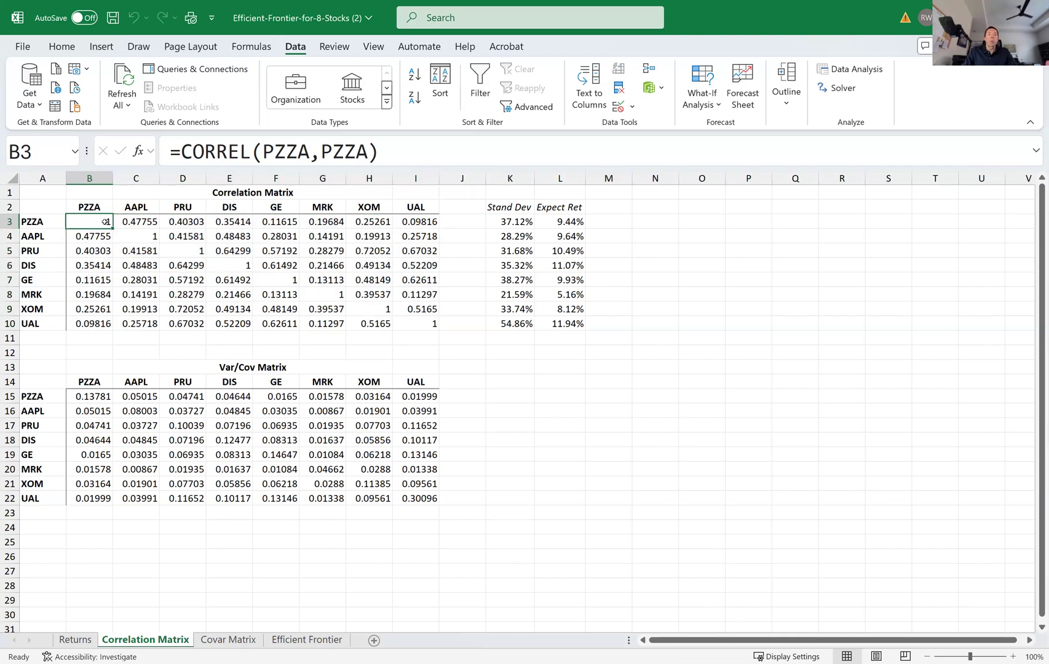
{"action": "left_click", "coordinate": [136, 237]}
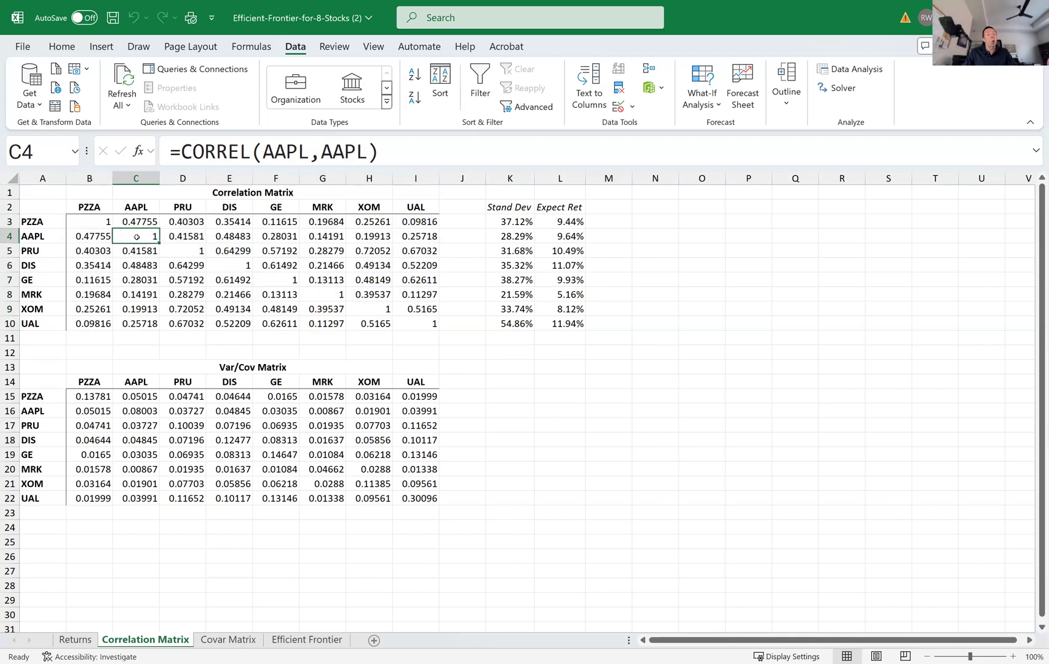
{"action": "left_click", "coordinate": [96, 266]}
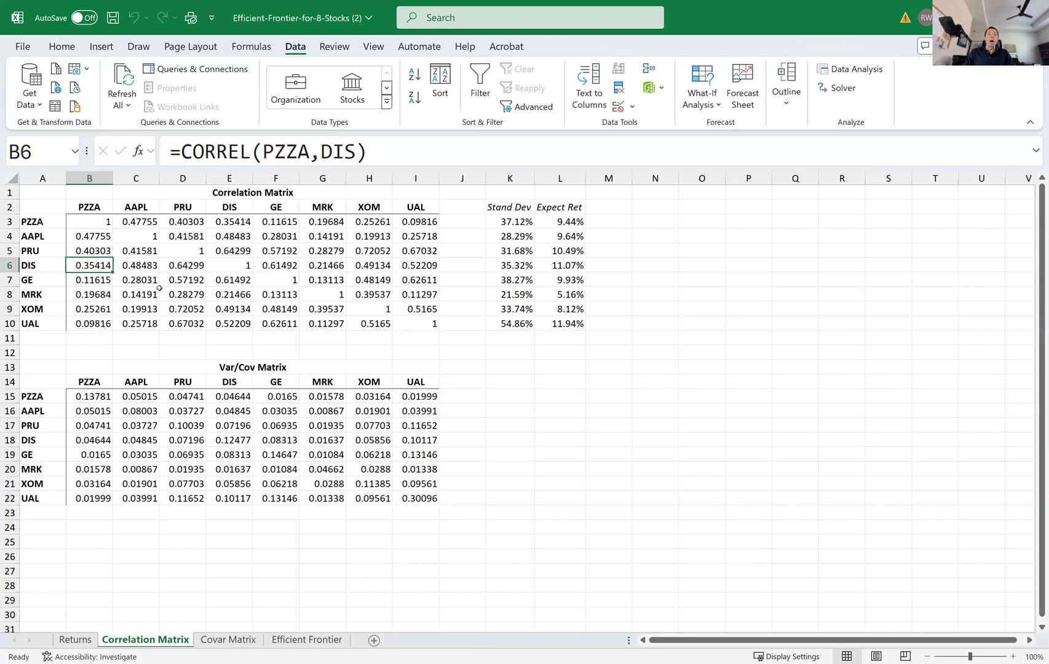
{"action": "left_click", "coordinate": [193, 295]}
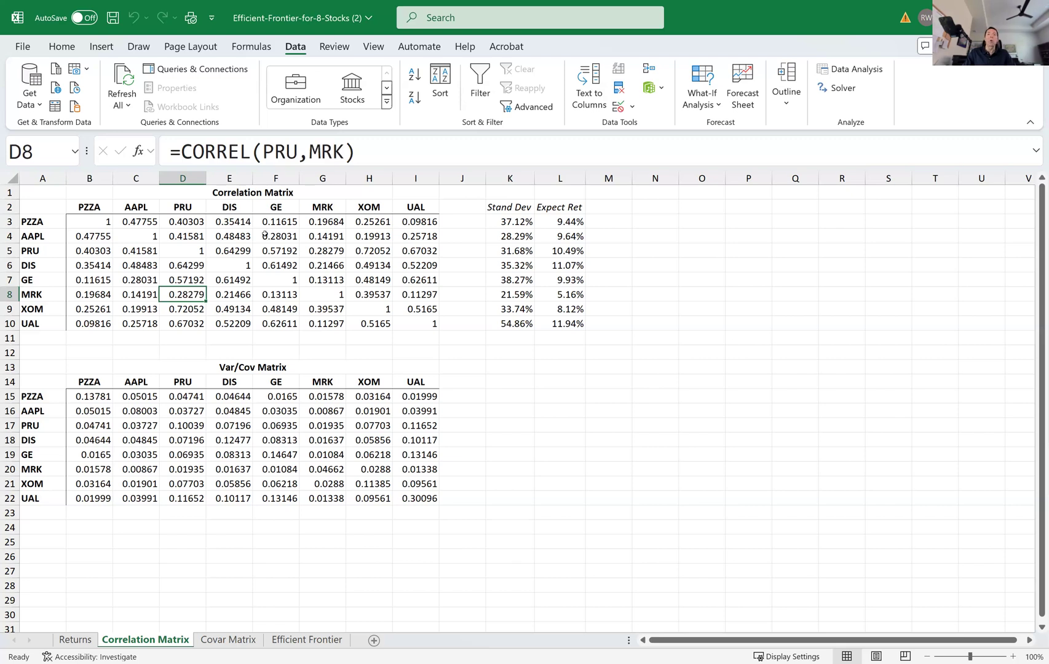
Step: Compare the lower half of the correlation matrix with the cell references in its upper half, including AAPL–MRK and PRU–UAL
{"action": "left_click_drag", "start_coordinate": [108, 238], "coordinate": [229, 309]}
{"action": "left_click", "coordinate": [342, 237]}
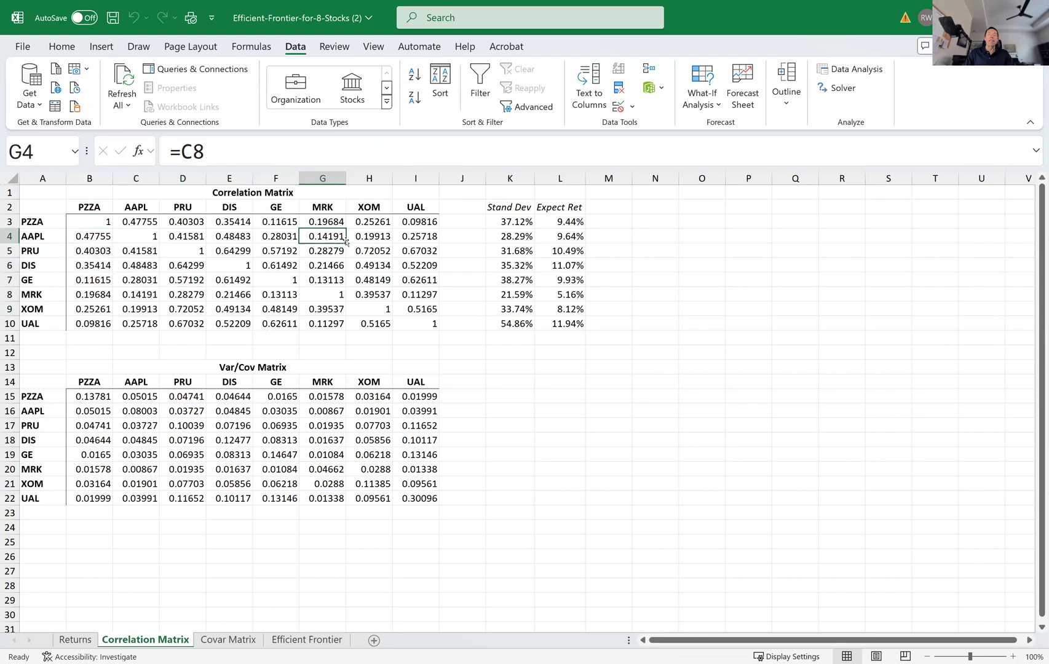
{"action": "left_click", "coordinate": [374, 231]}
{"action": "left_click", "coordinate": [399, 253]}
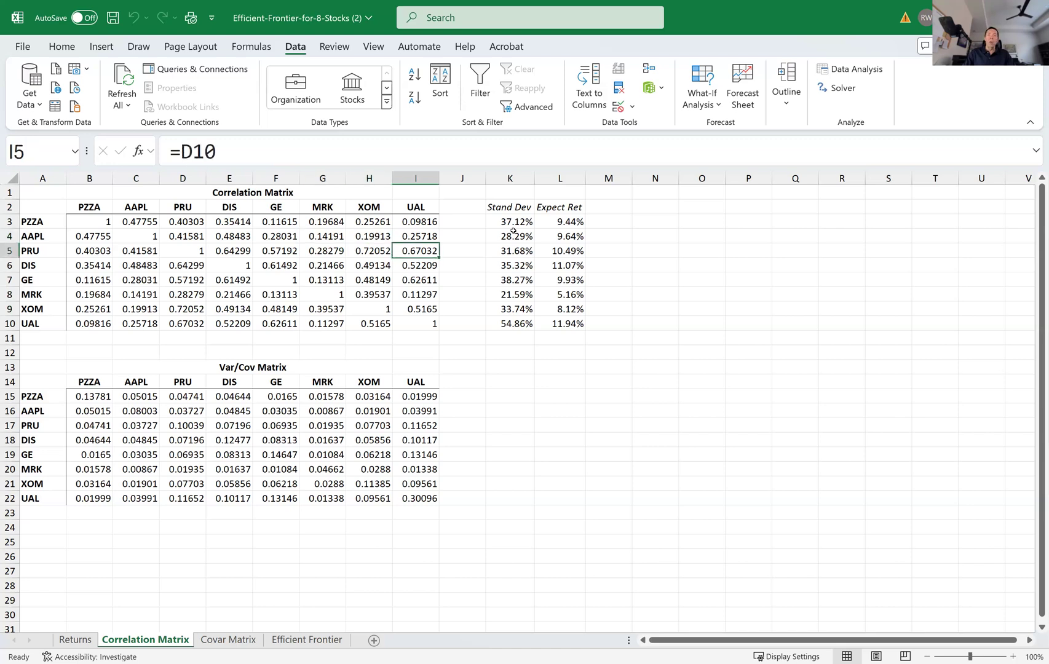
Step: Review the Stand Dev and Expect Ret columns beside the correlation matrix
{"action": "left_click", "coordinate": [522, 207]}
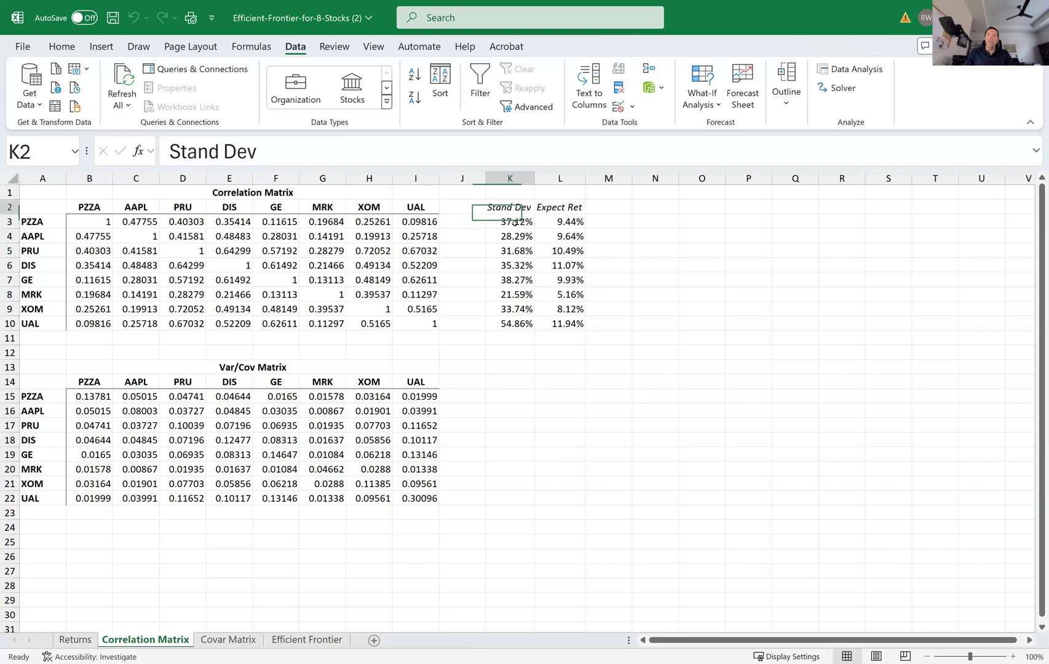
{"action": "left_click", "coordinate": [516, 222]}
{"action": "left_click", "coordinate": [552, 207]}
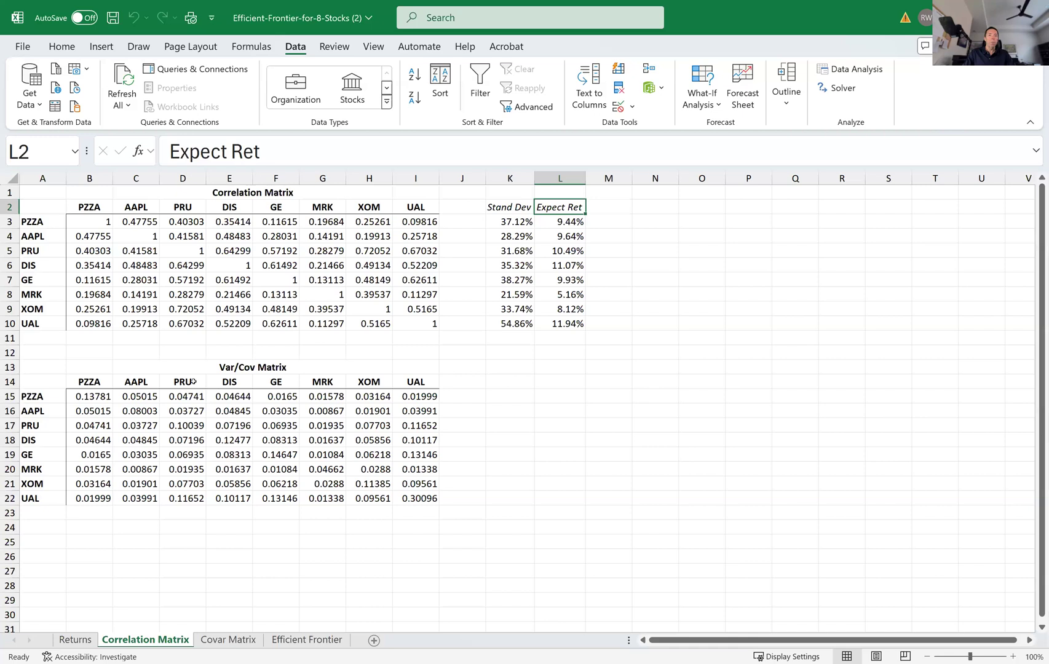
Step: Select the full Var/Cov matrix and trace the cells referenced by PZZA's variance formula
{"action": "left_click_drag", "start_coordinate": [103, 402], "coordinate": [408, 500]}
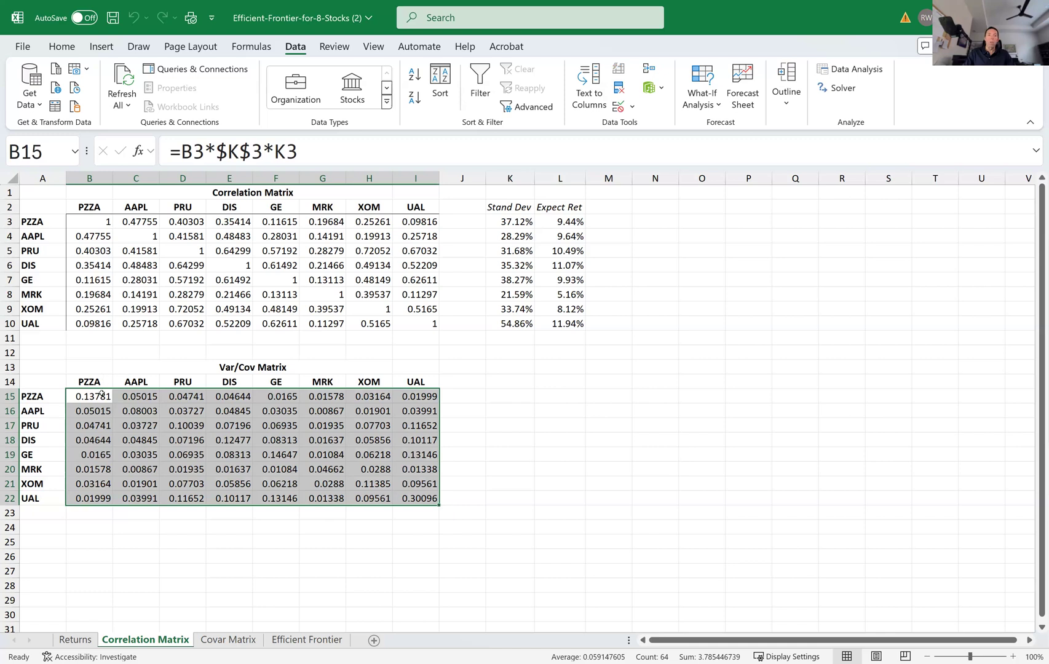
{"action": "left_click", "coordinate": [103, 394]}
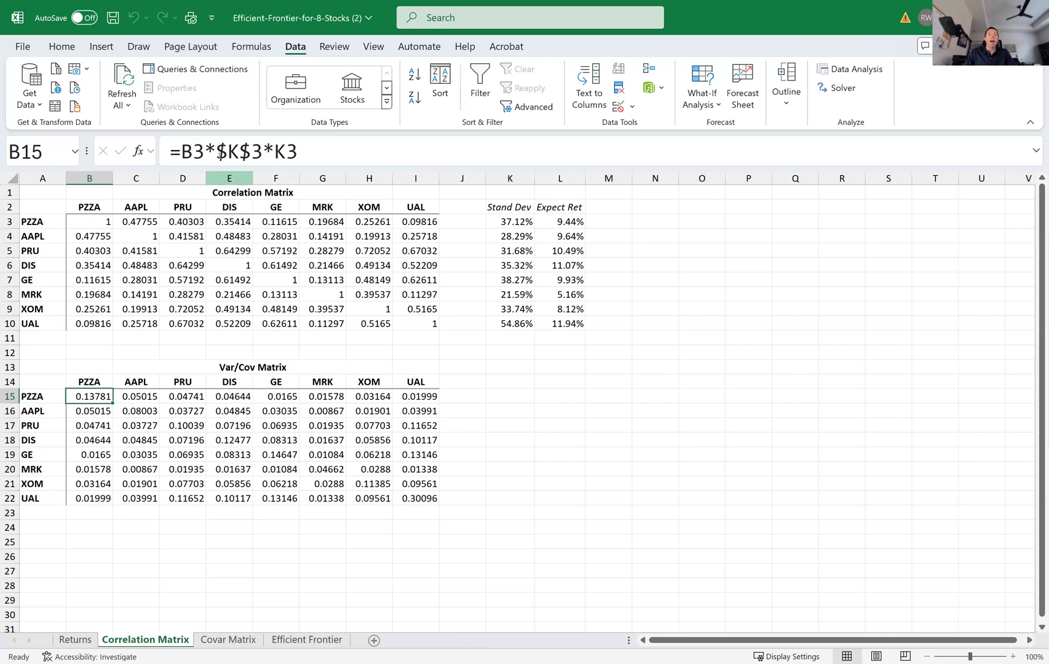
{"action": "left_click", "coordinate": [219, 152]}
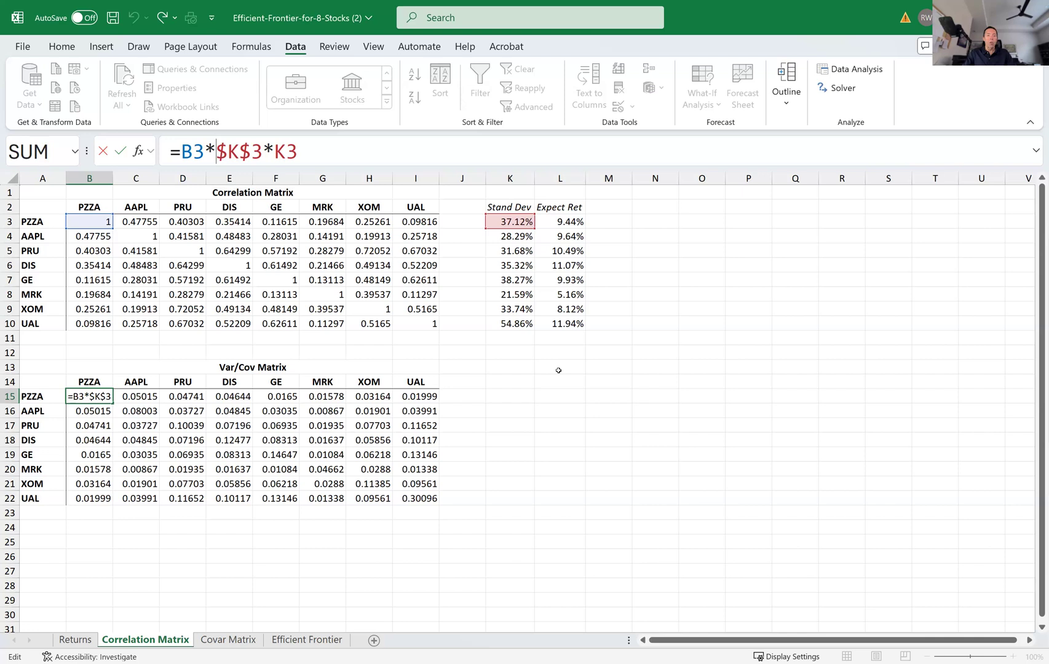
{"action": "key", "text": "ctrl+Return"}
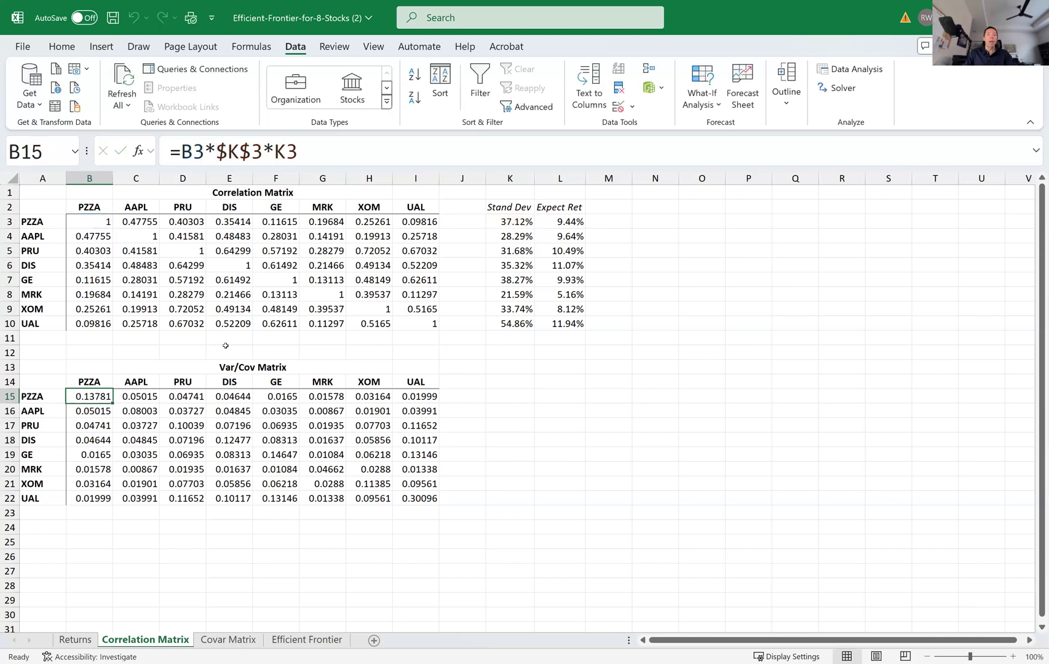
Step: Trace the correlation and standard deviation cells used by the AAPL–PZZA covariance formula
{"action": "left_click", "coordinate": [106, 411]}
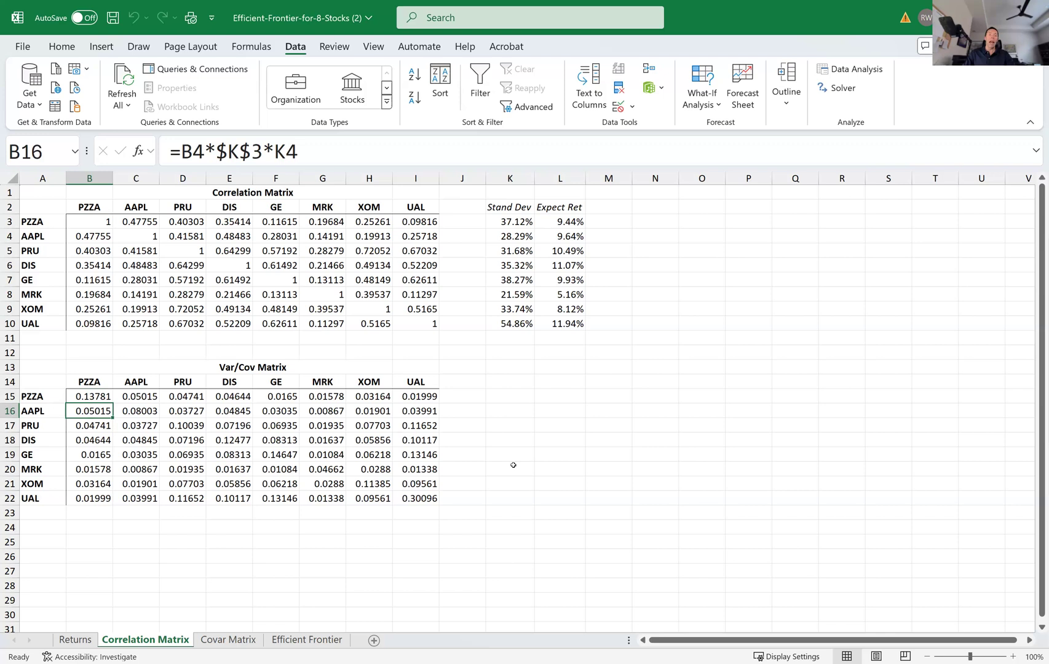
{"action": "left_click", "coordinate": [252, 152]}
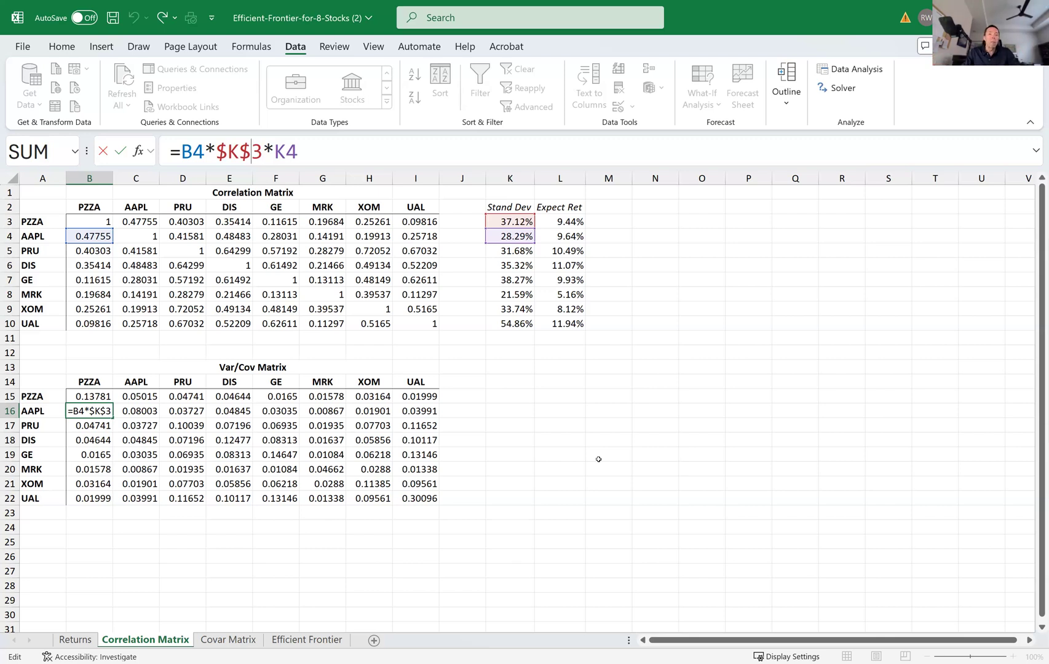
{"action": "key", "text": "ctrl+Return"}
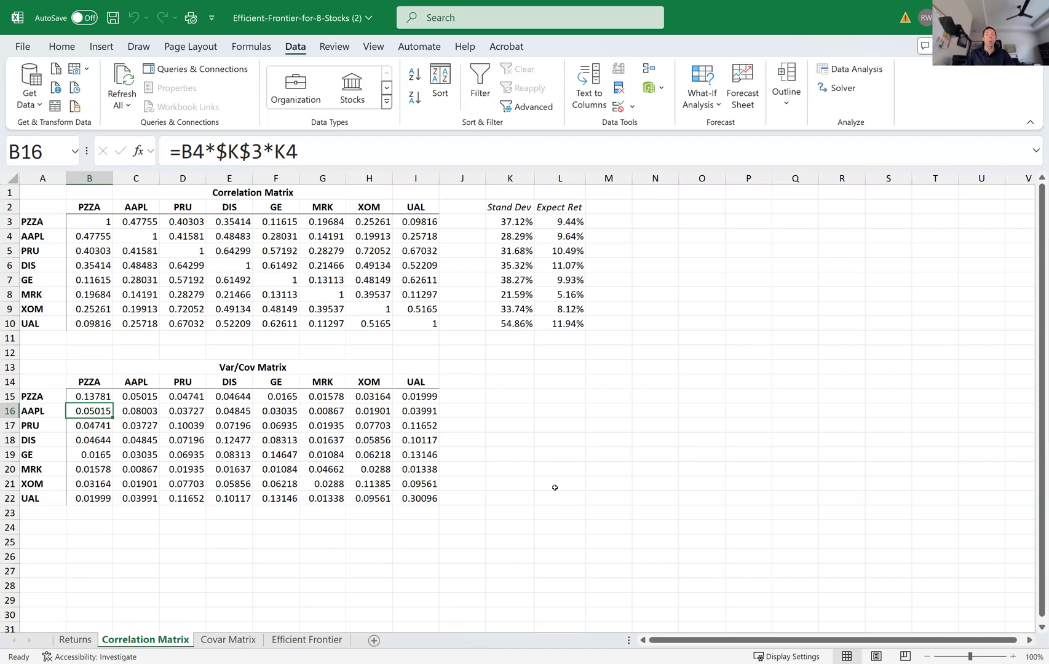
Step: Compare the covariances below the Var/Cov matrix diagonal with those above it, checking the AAPL–MRK formula
{"action": "left_click_drag", "start_coordinate": [117, 454], "coordinate": [138, 486]}
{"action": "left_click", "coordinate": [344, 406]}
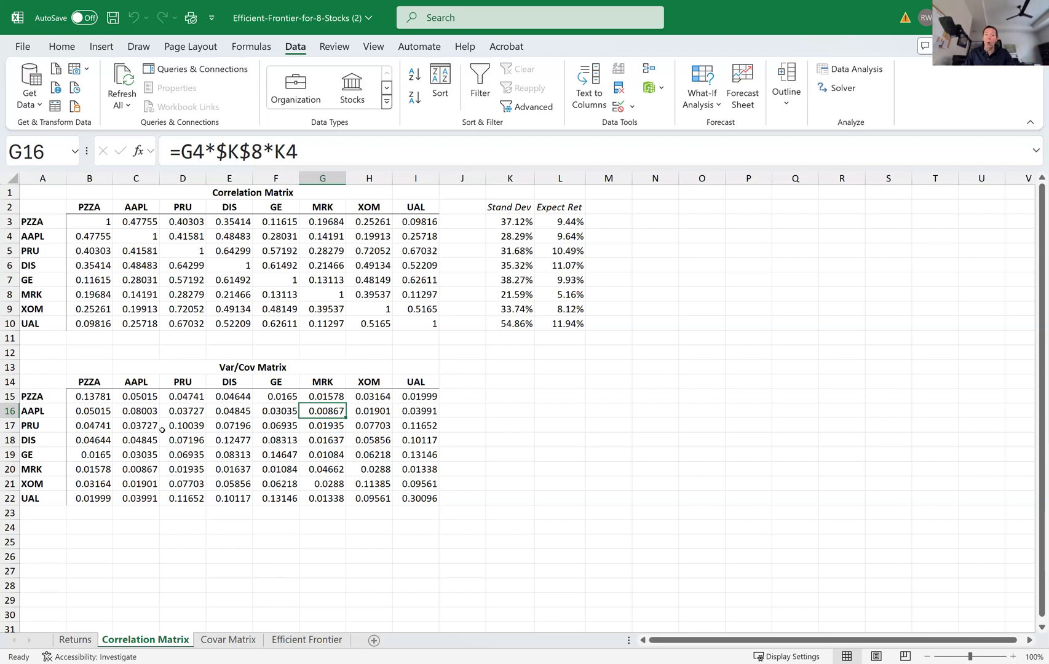
{"action": "left_click_drag", "start_coordinate": [132, 442], "coordinate": [184, 498]}
{"action": "left_click_drag", "start_coordinate": [324, 407], "coordinate": [402, 434]}
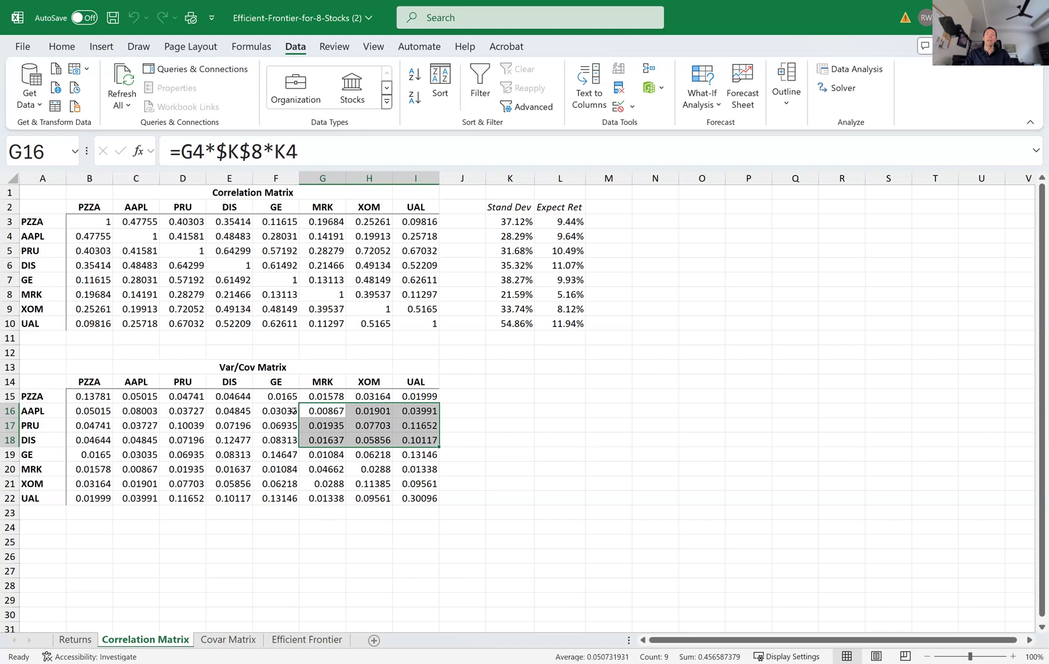
Step: On the Covar Matrix sheet, select the full Var/Cov matrix and check where its values are linked from
{"action": "left_click", "coordinate": [242, 642]}
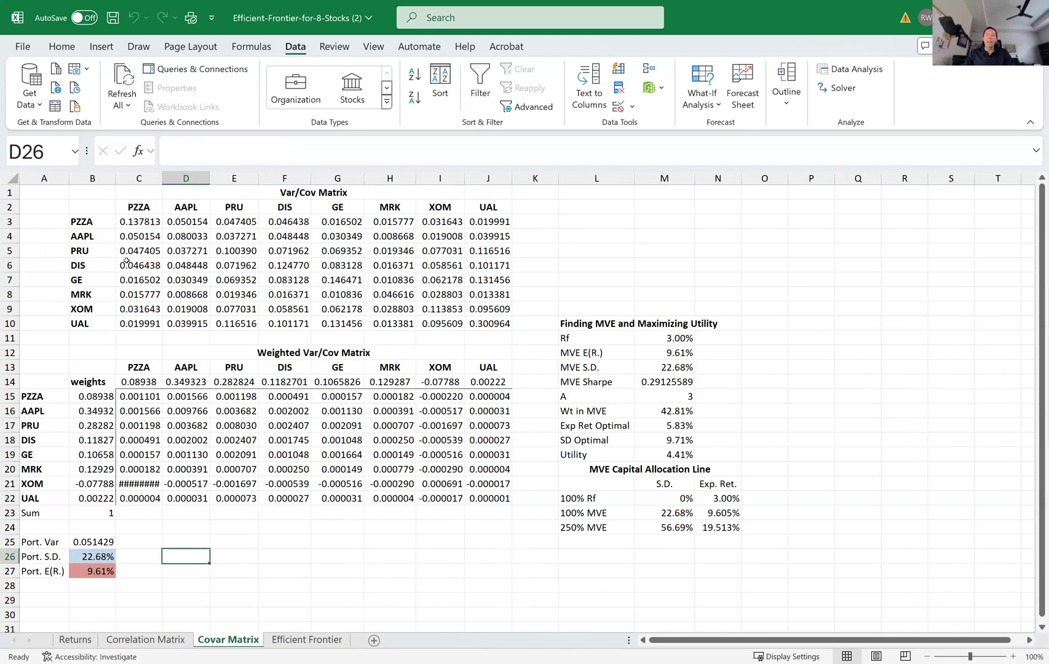
{"action": "left_click_drag", "start_coordinate": [139, 225], "coordinate": [484, 323]}
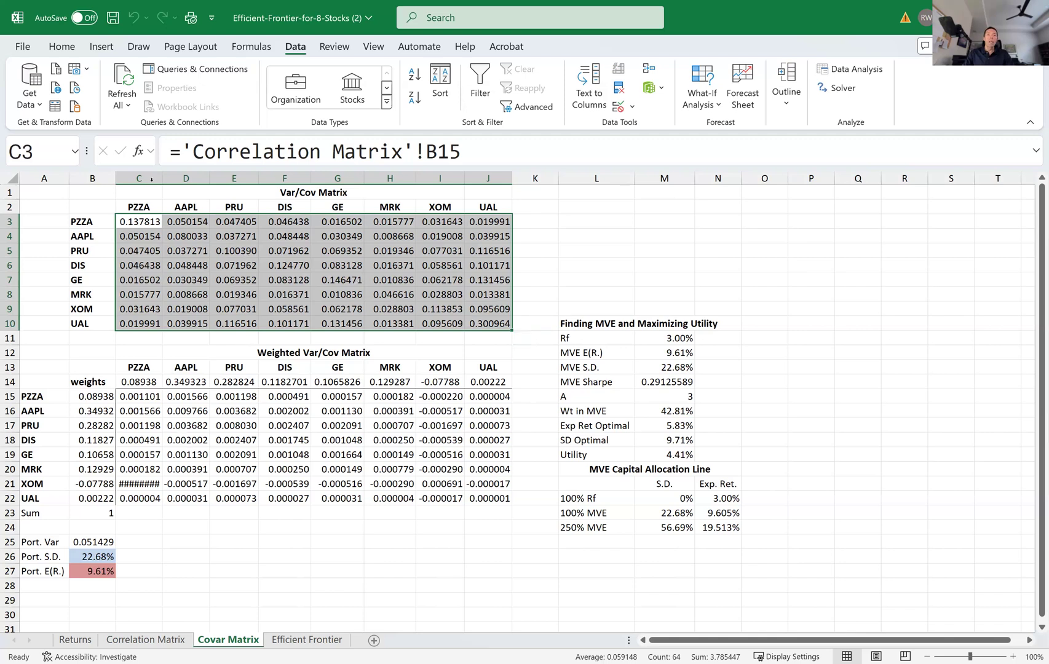
Step: Widen column C slightly so its values fit, and select the full Weighted Var/Cov Matrix
{"action": "left_click", "coordinate": [187, 398]}
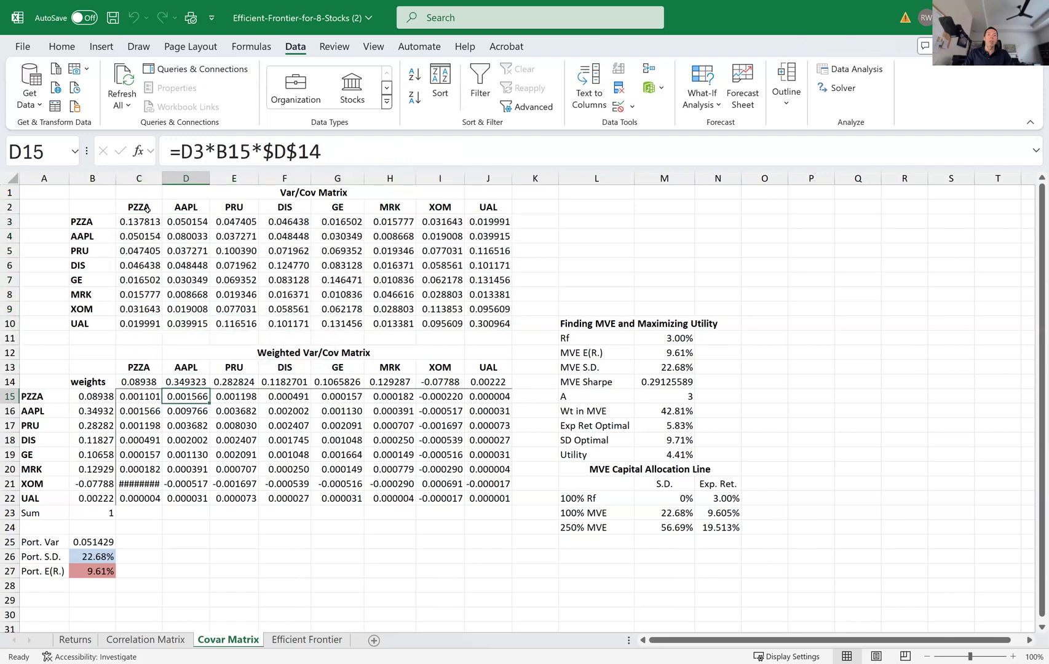
{"action": "left_click_drag", "start_coordinate": [164, 178], "coordinate": [168, 178]}
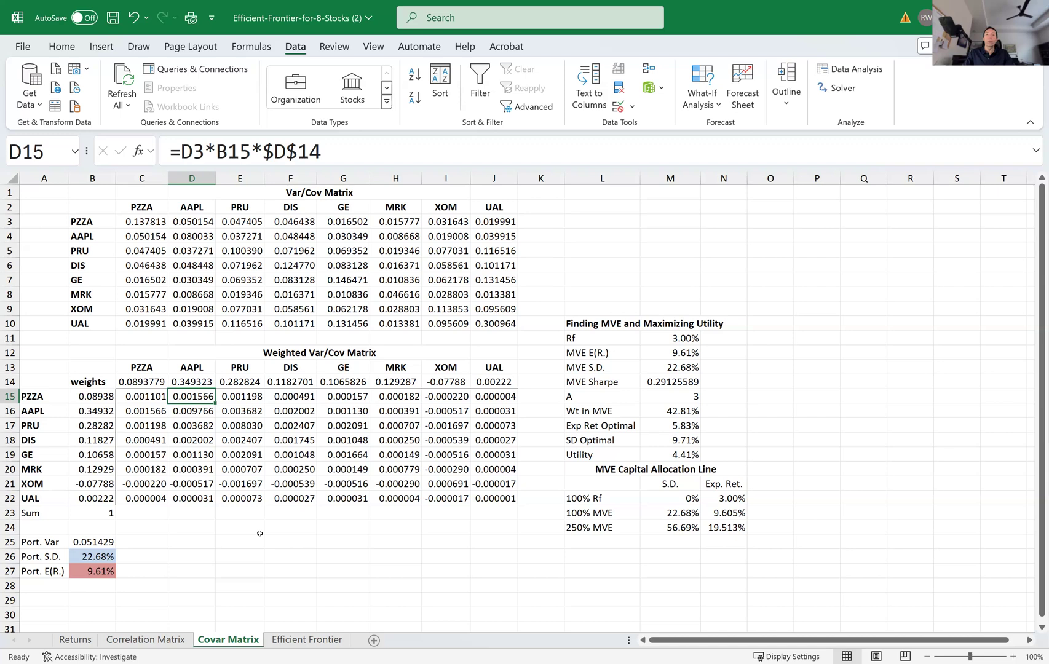
{"action": "left_click_drag", "start_coordinate": [145, 398], "coordinate": [476, 551]}
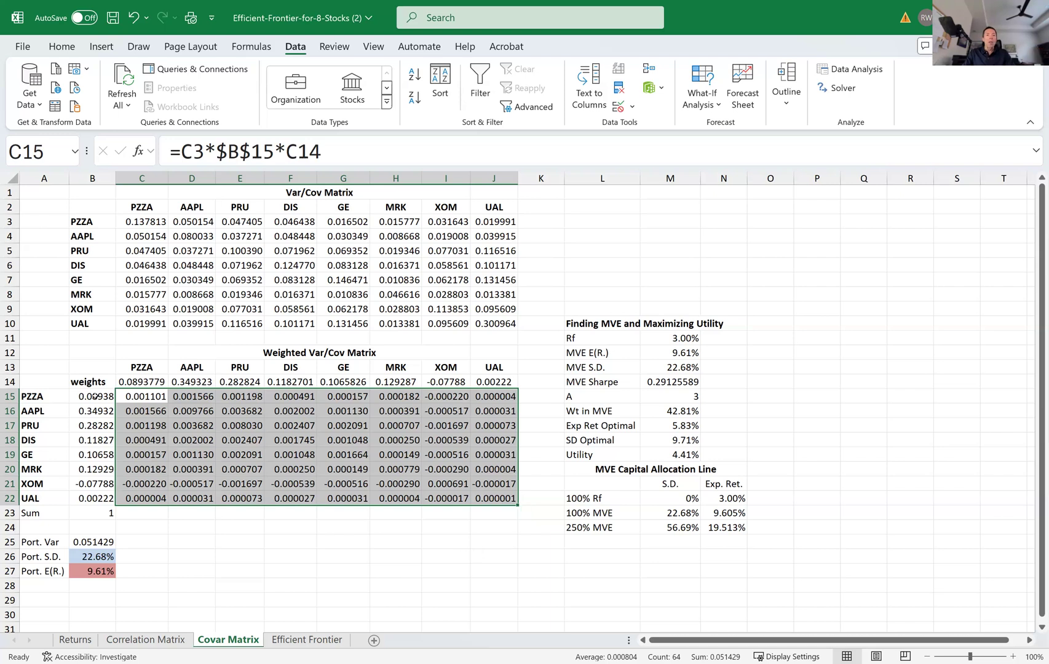
Step: Select the weights column and trace the PZZA weight above the weighted matrix to its source cell
{"action": "left_click", "coordinate": [95, 398]}
{"action": "left_click_drag", "start_coordinate": [95, 398], "coordinate": [111, 500]}
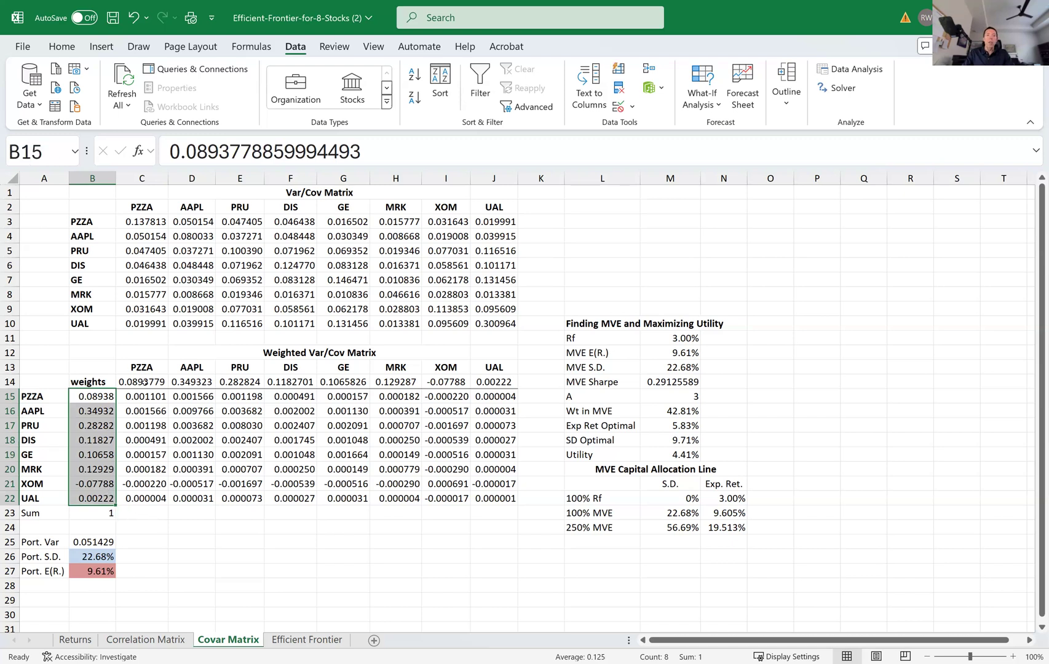
{"action": "left_click", "coordinate": [143, 382]}
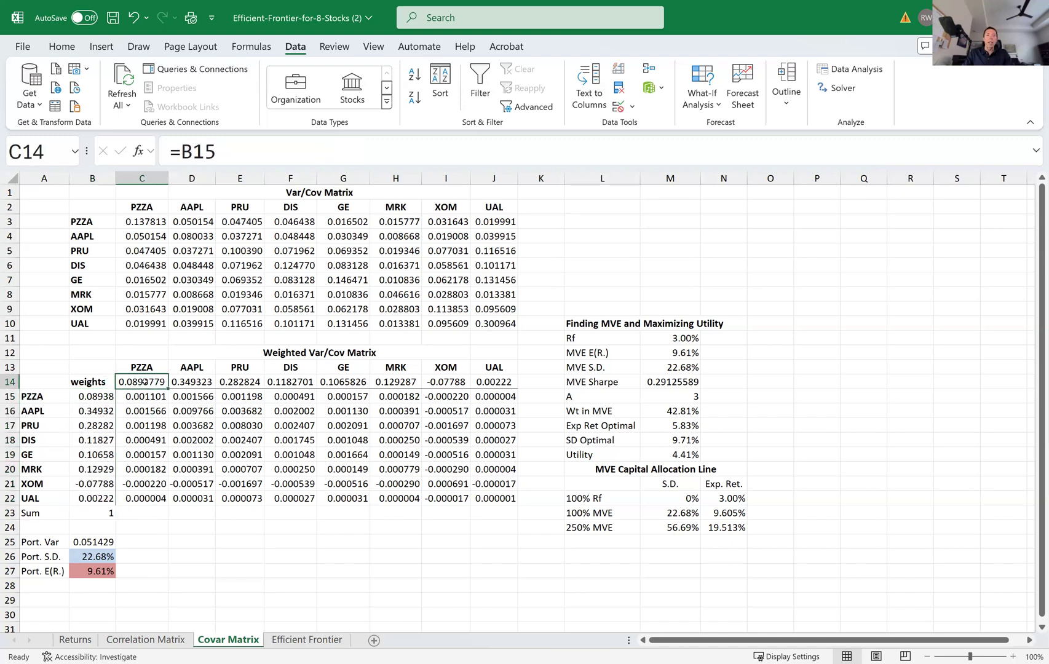
{"action": "left_click", "coordinate": [91, 396]}
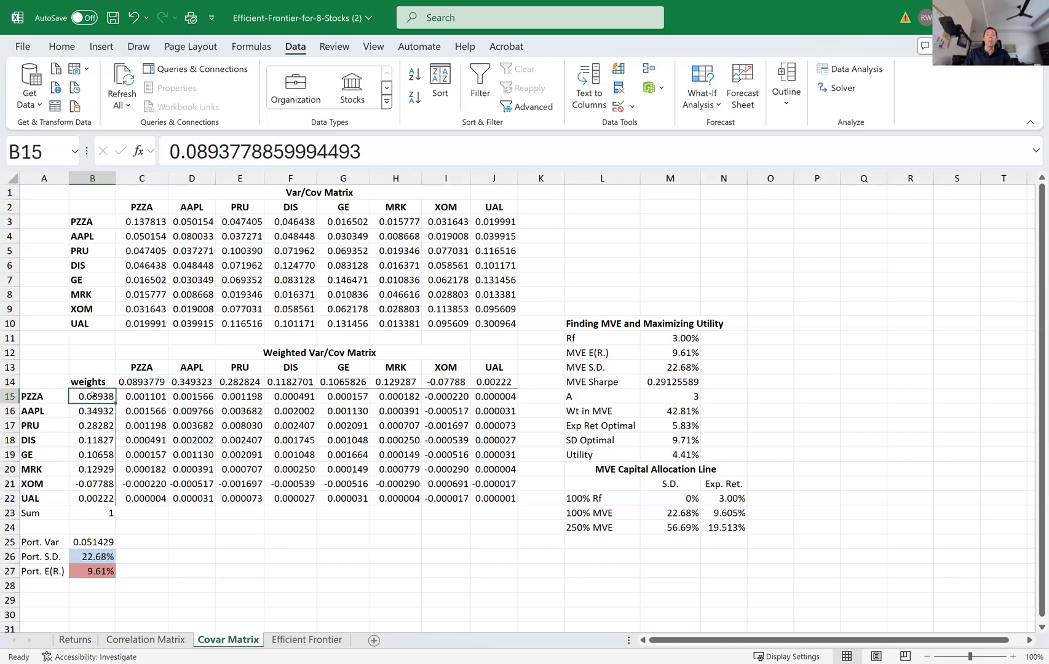
{"action": "left_click", "coordinate": [140, 381]}
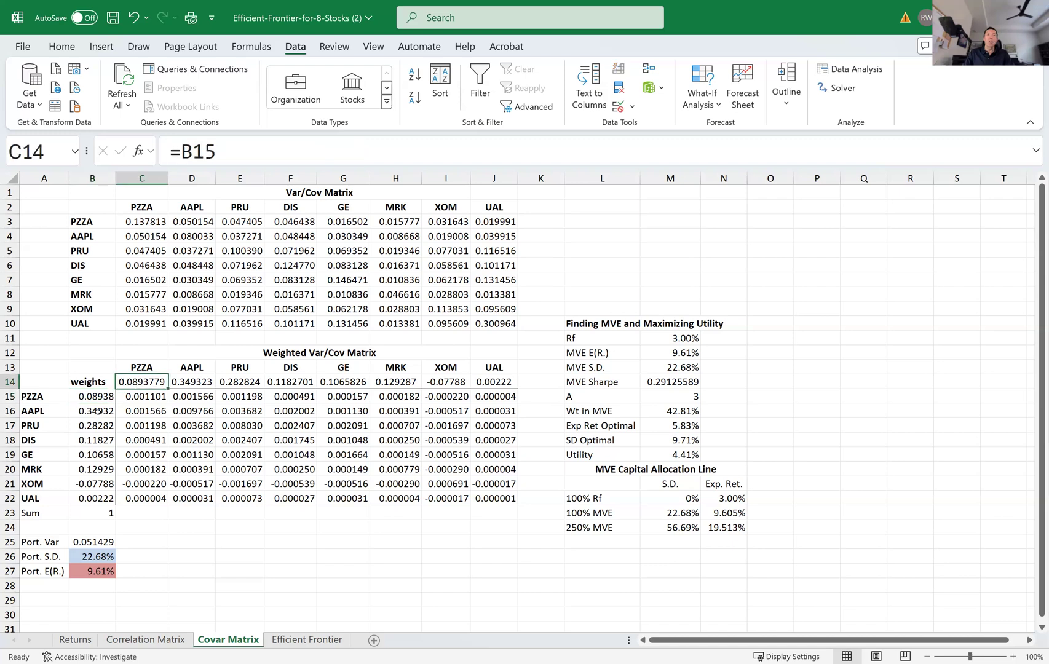
Step: Trace the AAPL and UAL weights above the weighted matrix to their source cells in the weights column
{"action": "left_click", "coordinate": [99, 411]}
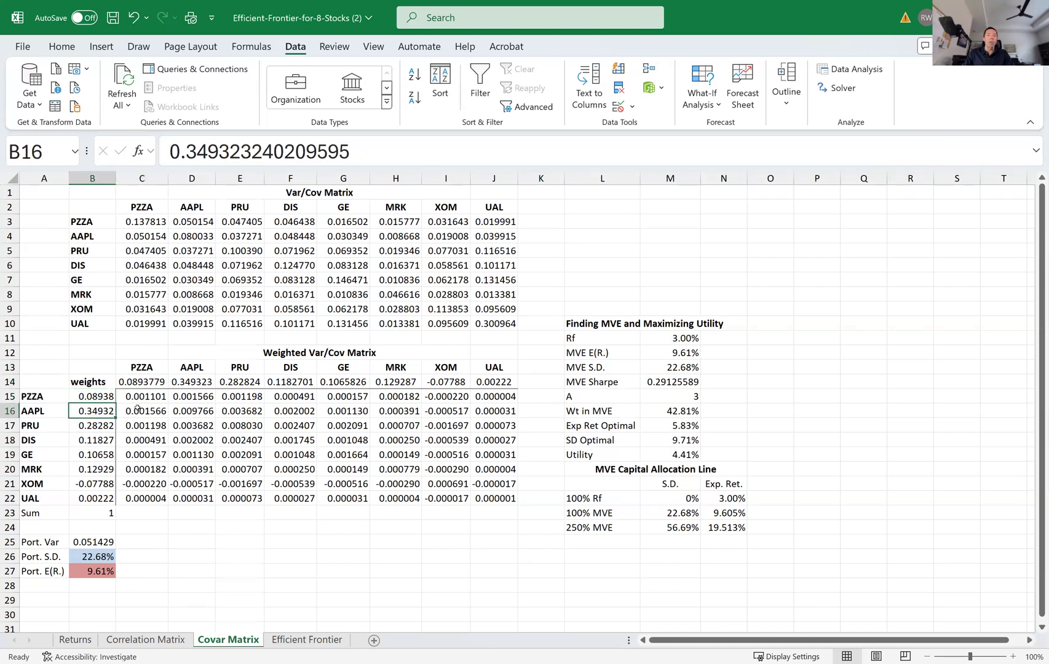
{"action": "left_click", "coordinate": [208, 382]}
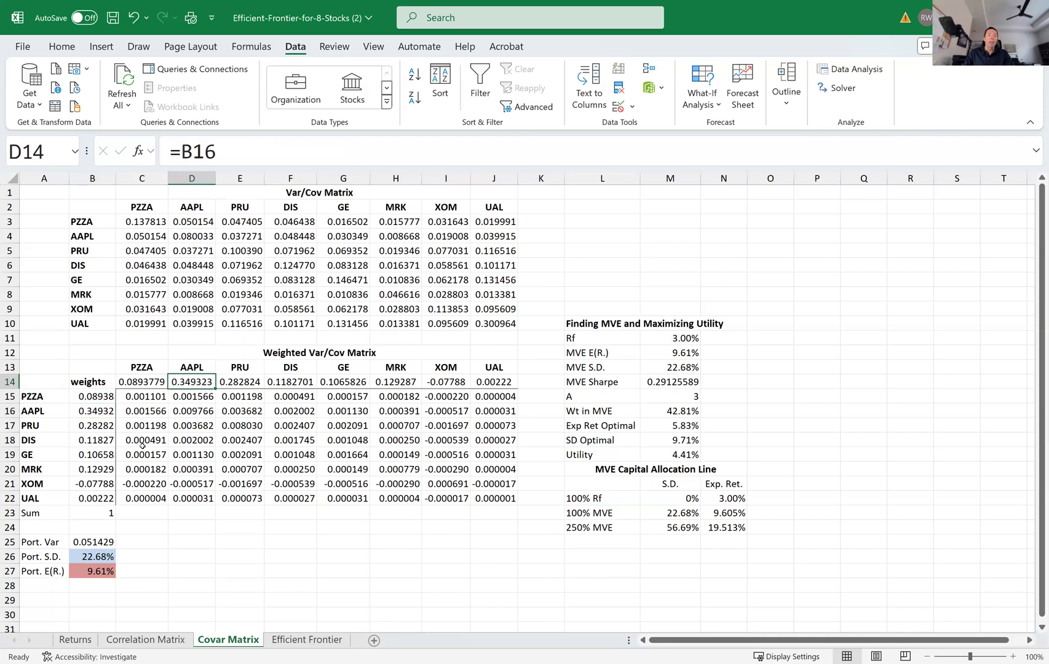
{"action": "left_click", "coordinate": [113, 499]}
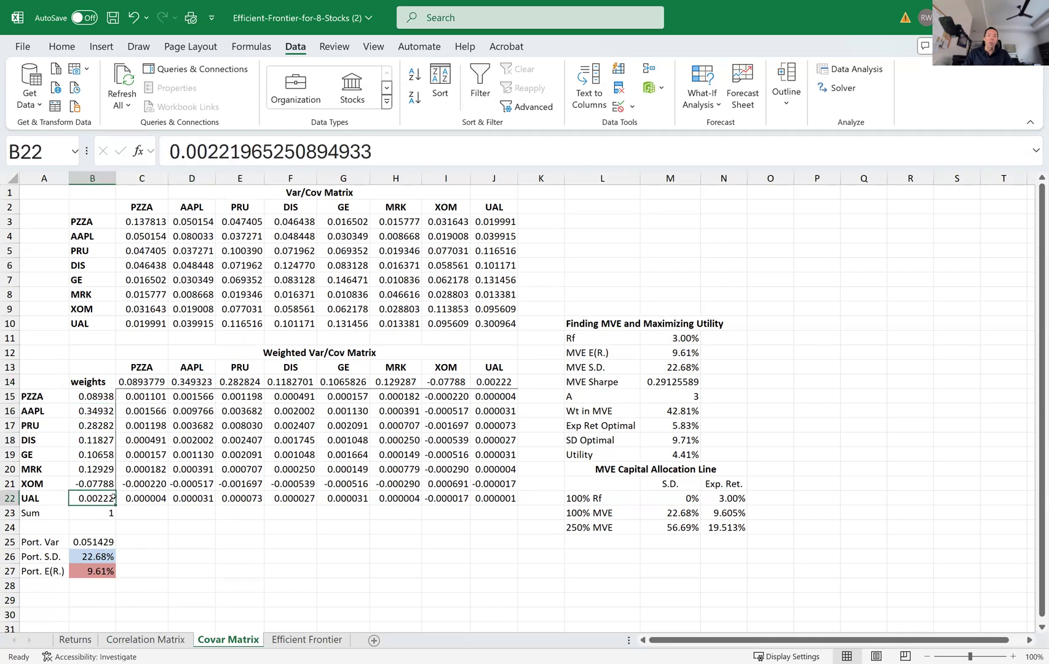
{"action": "left_click", "coordinate": [504, 382]}
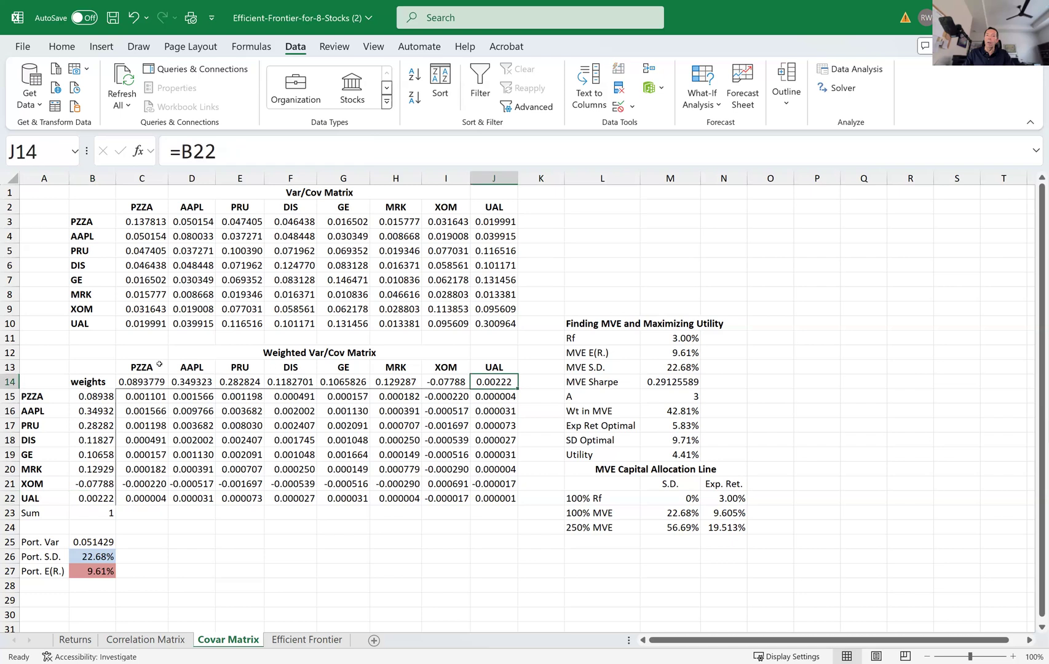
Step: Select the row of weights and the column of weights, and check the formula that sums the weights
{"action": "left_click_drag", "start_coordinate": [162, 382], "coordinate": [475, 380]}
{"action": "left_click_drag", "start_coordinate": [104, 397], "coordinate": [114, 502]}
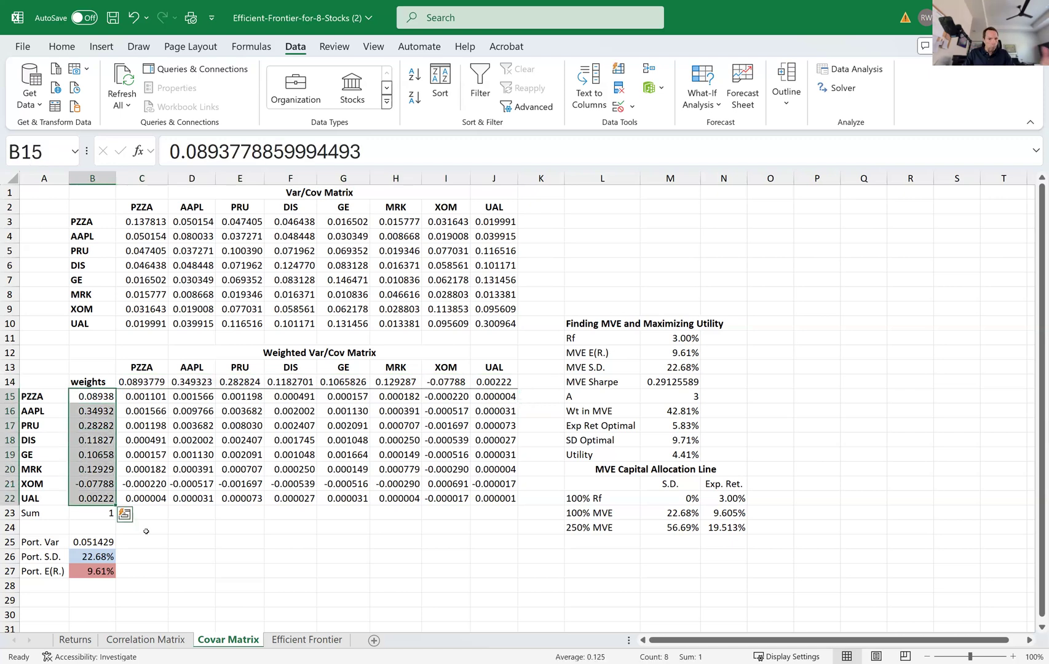
{"action": "left_click", "coordinate": [188, 533]}
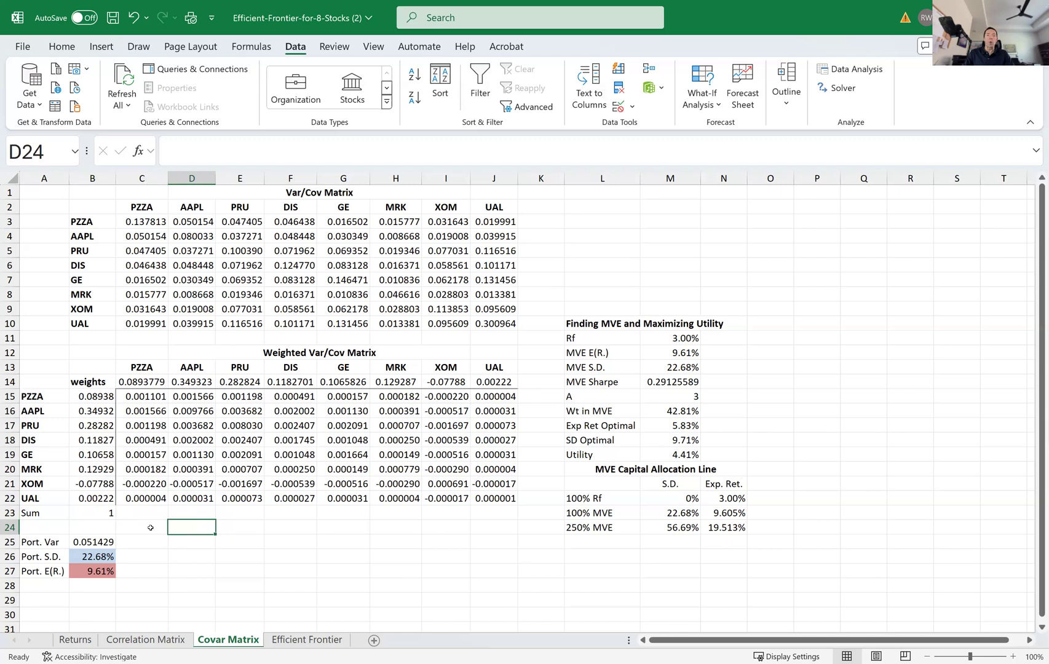
{"action": "left_click", "coordinate": [98, 513]}
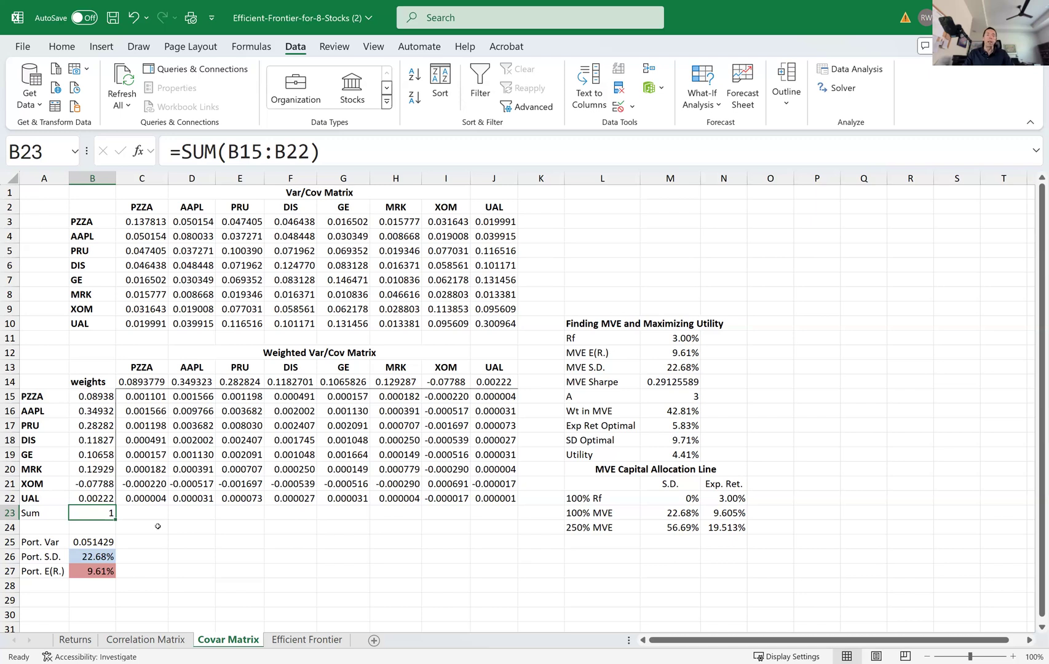
Step: Inspect the range summed by the portfolio variance formula, and check the portfolio standard deviation formula against the weights
{"action": "left_click", "coordinate": [96, 541]}
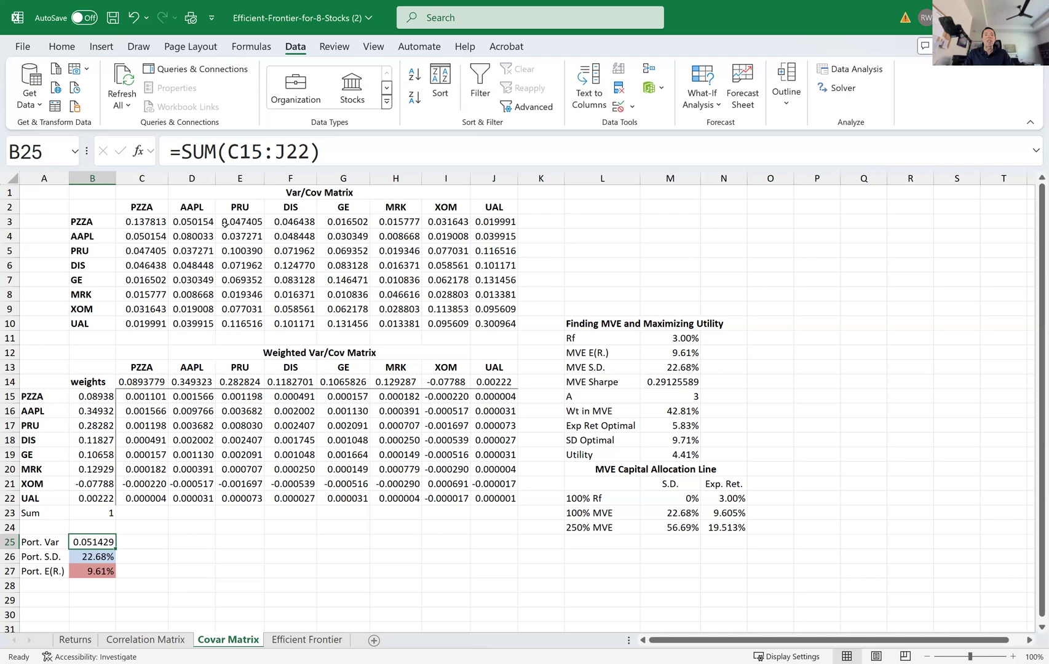
{"action": "left_click", "coordinate": [256, 148]}
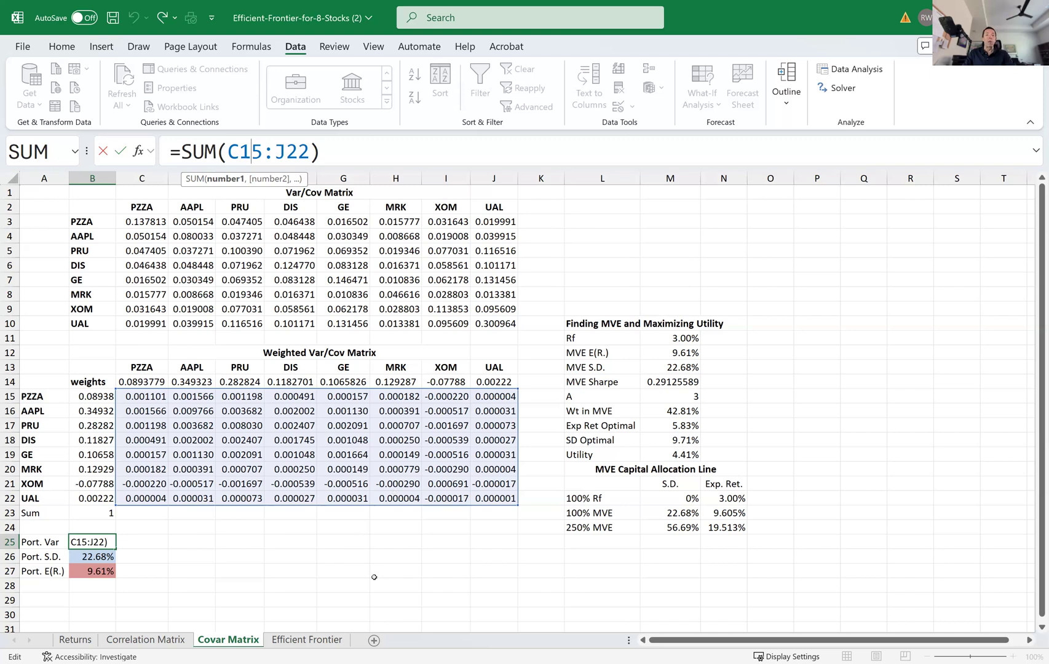
{"action": "key", "text": "ctrl+Return"}
{"action": "key", "text": "Down"}
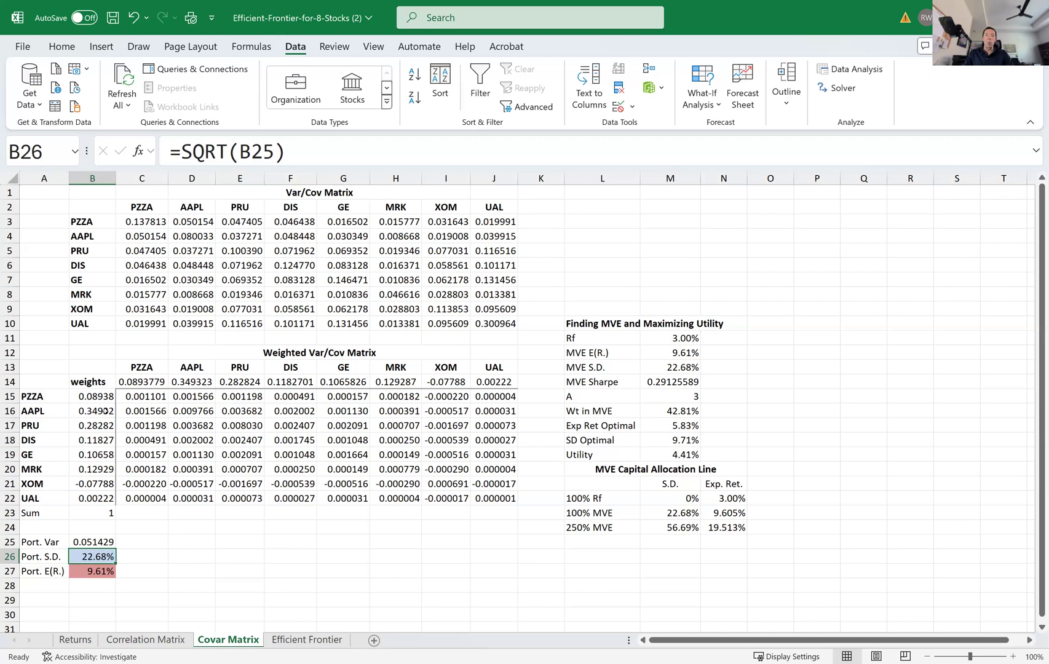
{"action": "left_click_drag", "start_coordinate": [103, 396], "coordinate": [98, 496]}
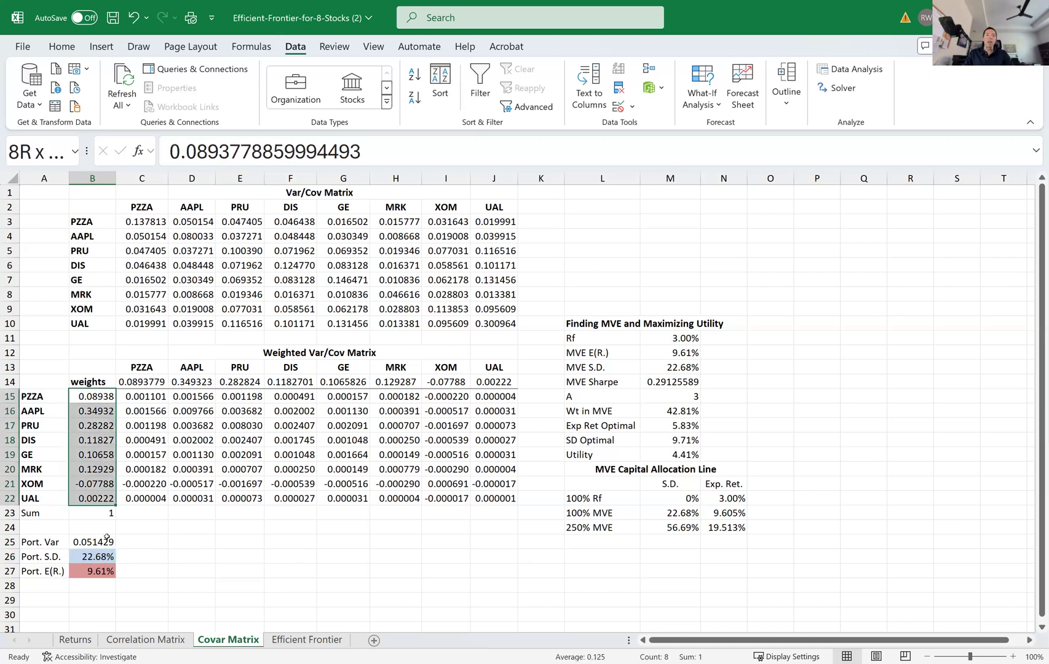
{"action": "left_click", "coordinate": [112, 556]}
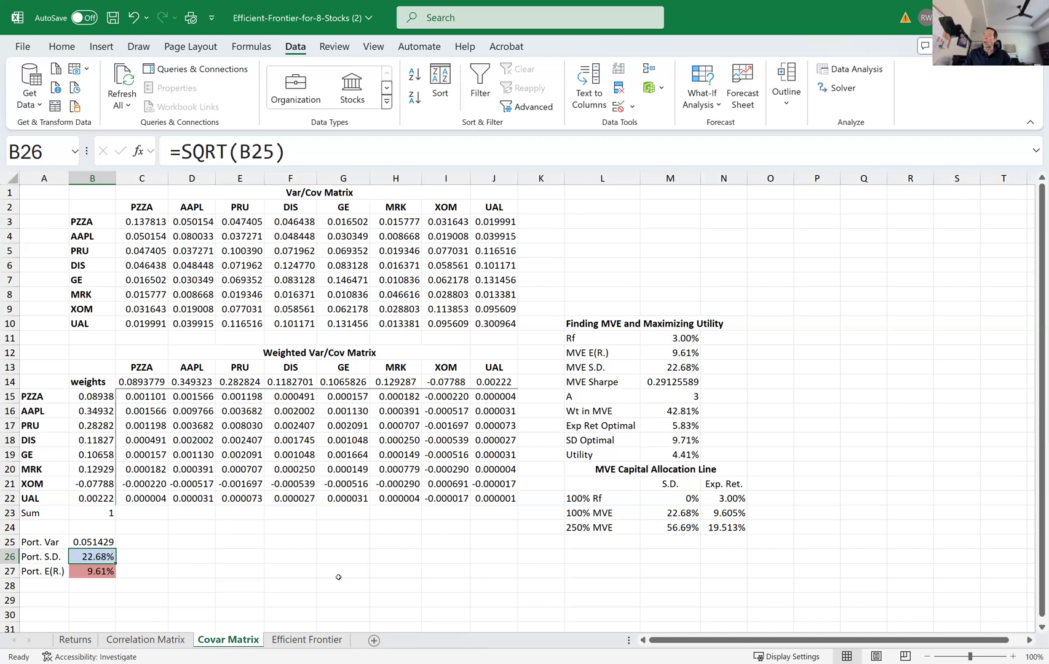
Step: Check the portfolio expected return formula and select its inputs: the weights and the expected returns on the Correlation Matrix sheet
{"action": "left_click", "coordinate": [101, 573]}
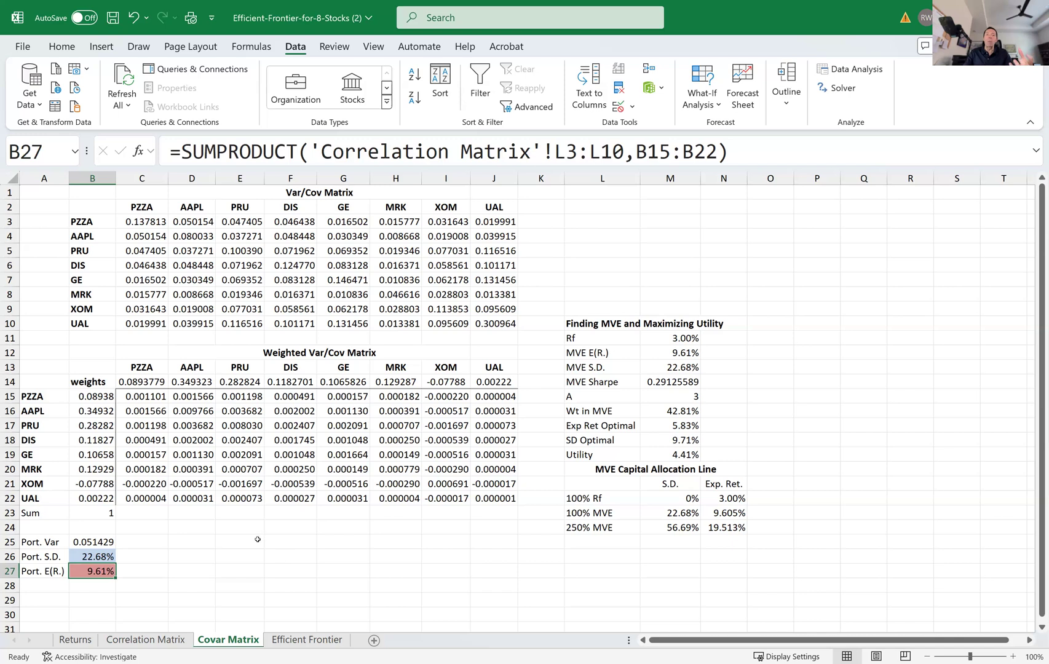
{"action": "left_click_drag", "start_coordinate": [101, 394], "coordinate": [102, 495]}
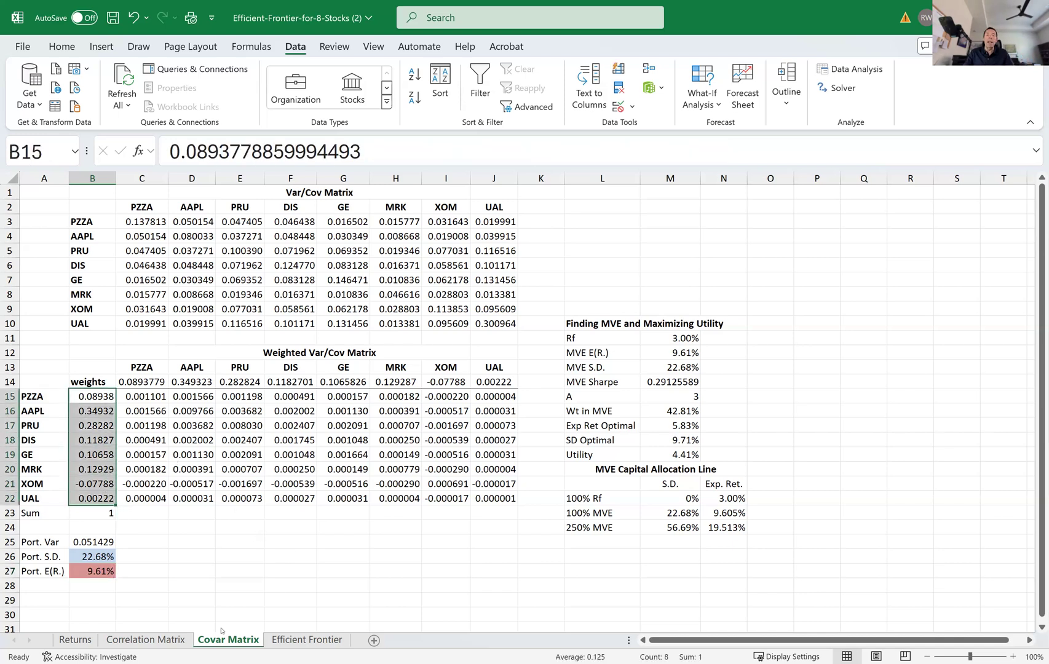
{"action": "left_click", "coordinate": [172, 643]}
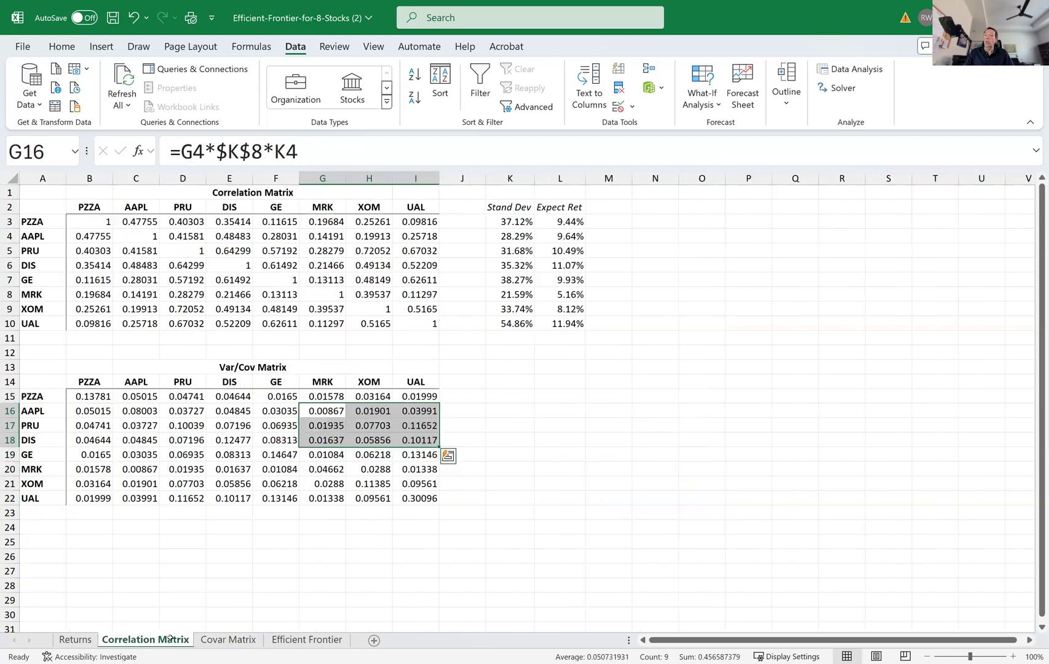
{"action": "left_click_drag", "start_coordinate": [569, 222], "coordinate": [579, 322]}
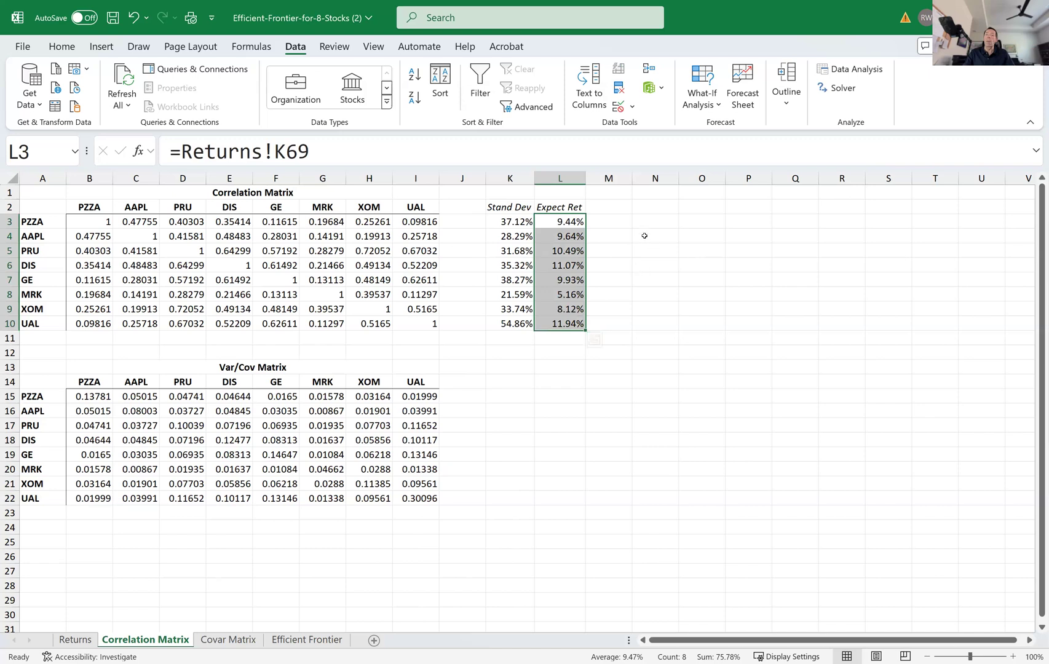
Step: Check where the PZZA, AAPL and PRU expected returns are linked from, and return to the Covar Matrix sheet
{"action": "key", "text": "shift+BackSpace"}
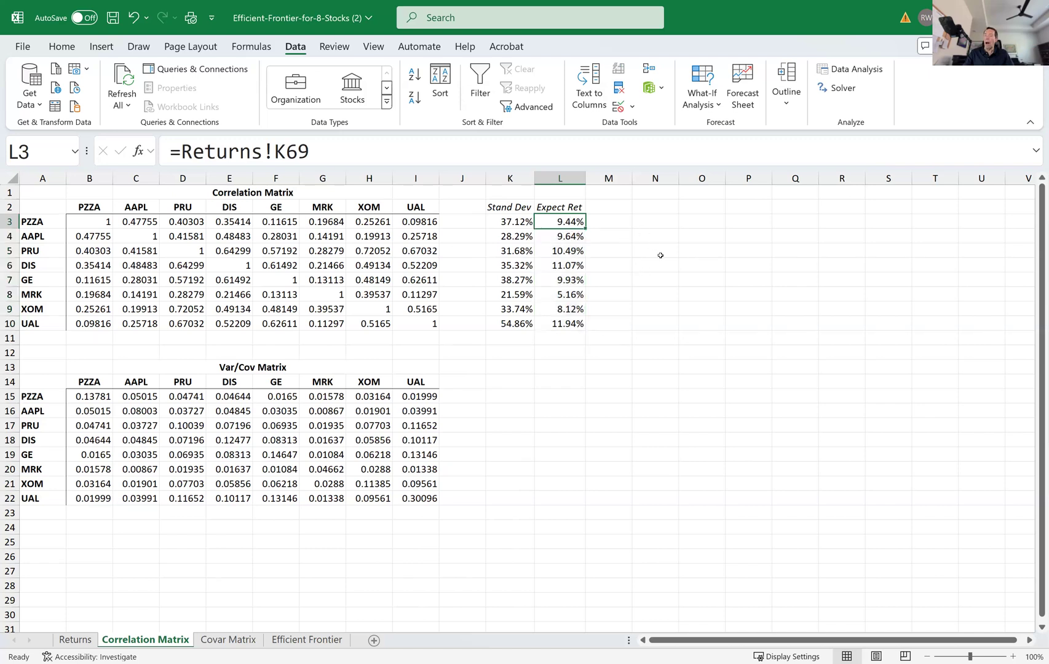
{"action": "key", "text": "Down"}
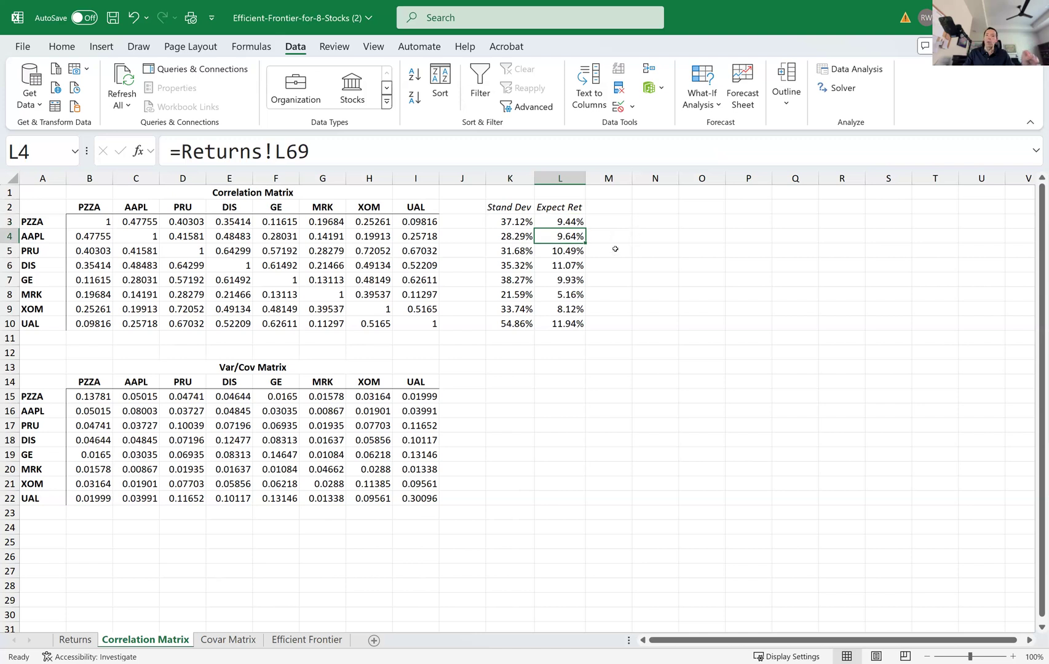
{"action": "key", "text": "Down"}
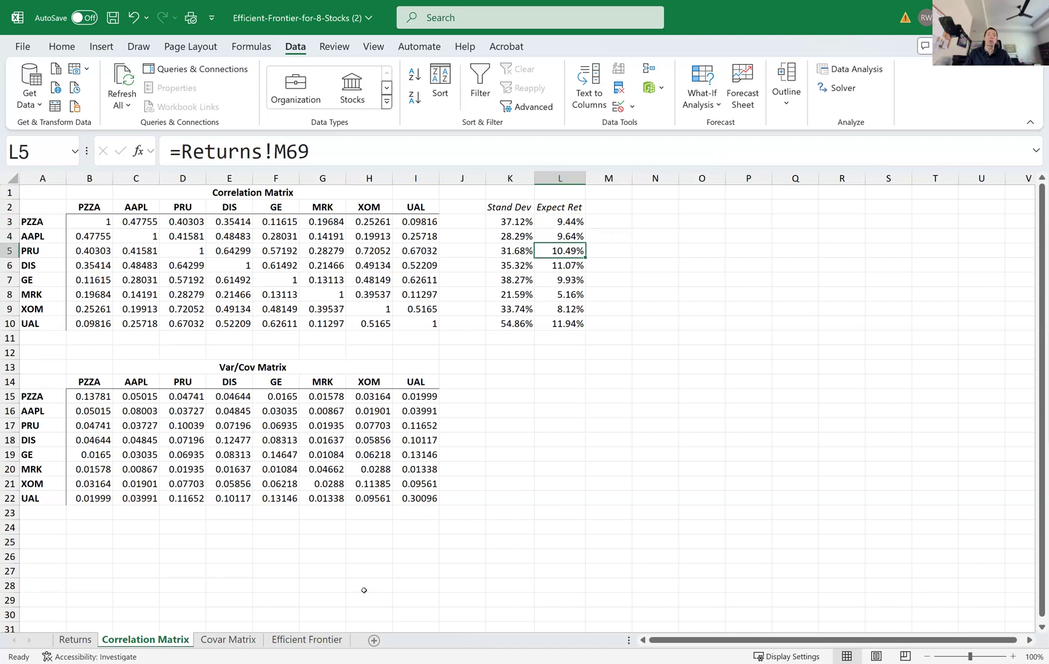
{"action": "left_click", "coordinate": [229, 640]}
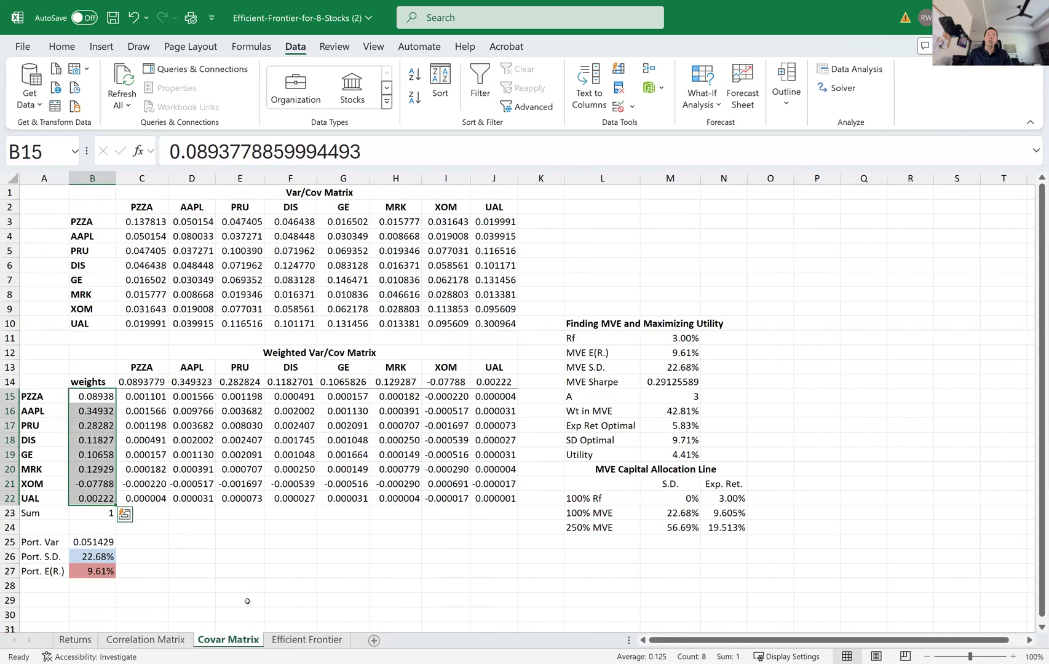
Step: Review the weighted matrix together with the portfolio variance, standard deviation and expected return formulas
{"action": "left_click", "coordinate": [98, 577]}
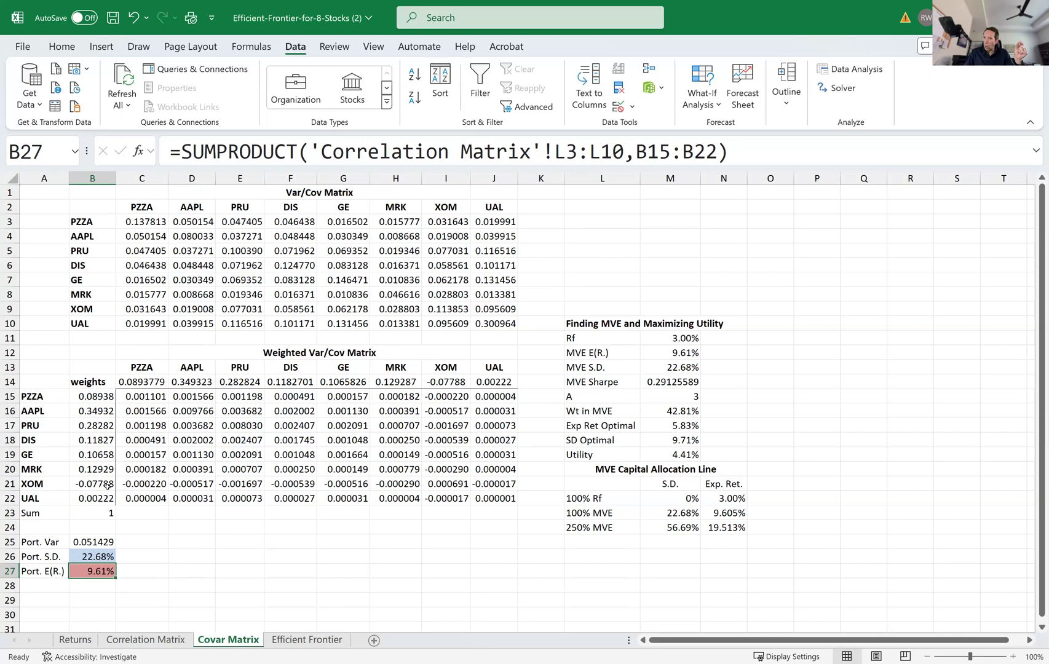
{"action": "left_click", "coordinate": [172, 434]}
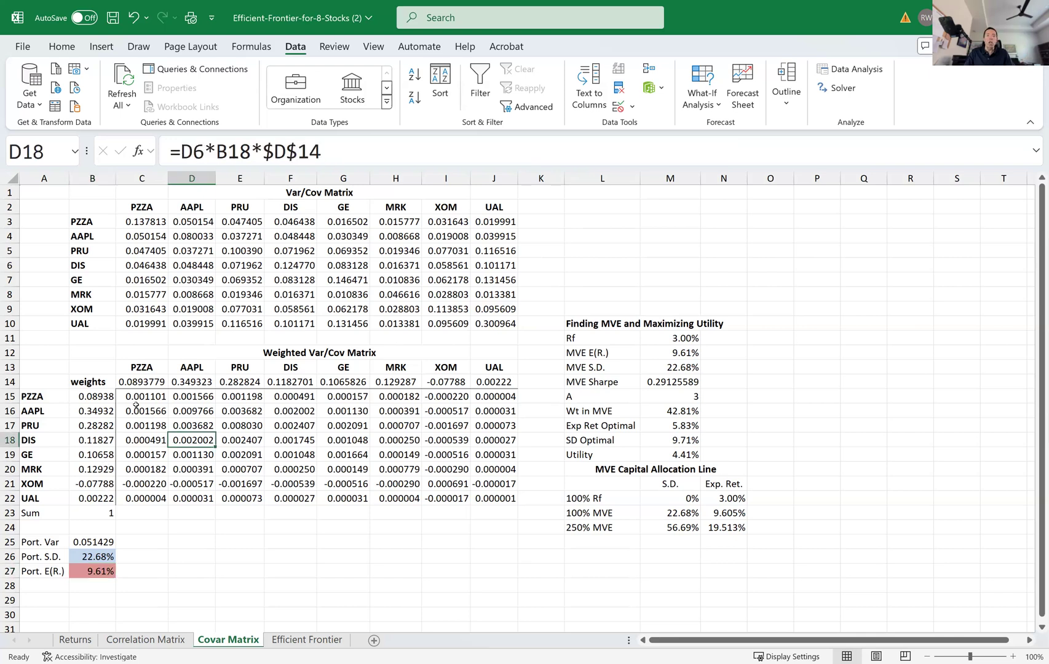
{"action": "left_click_drag", "start_coordinate": [135, 400], "coordinate": [403, 467]}
{"action": "left_click_drag", "start_coordinate": [465, 494], "coordinate": [479, 497]}
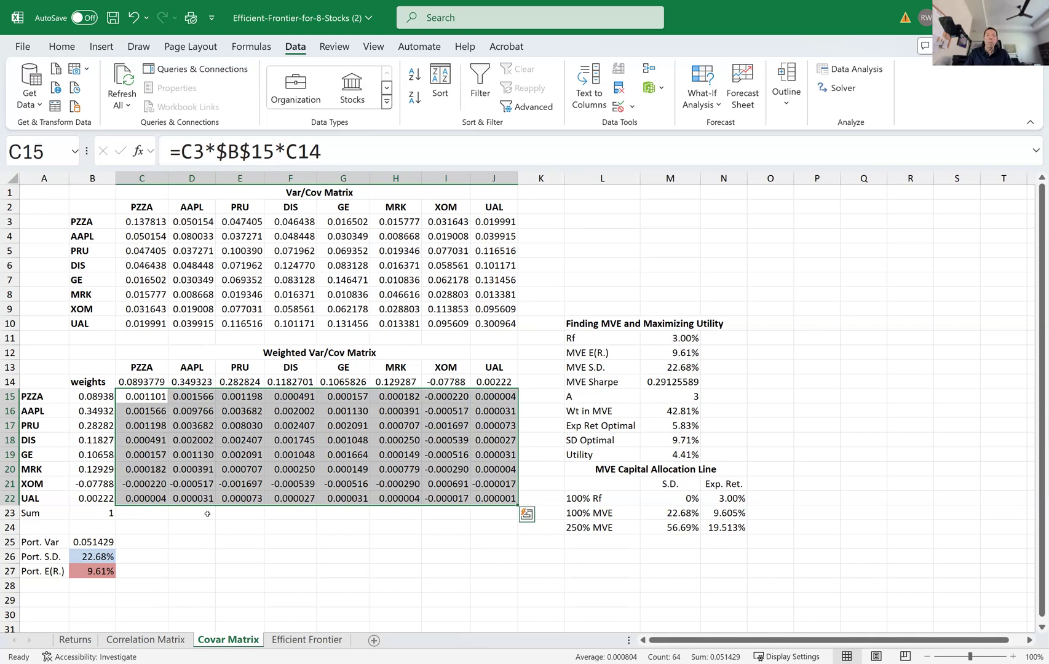
{"action": "left_click", "coordinate": [112, 542]}
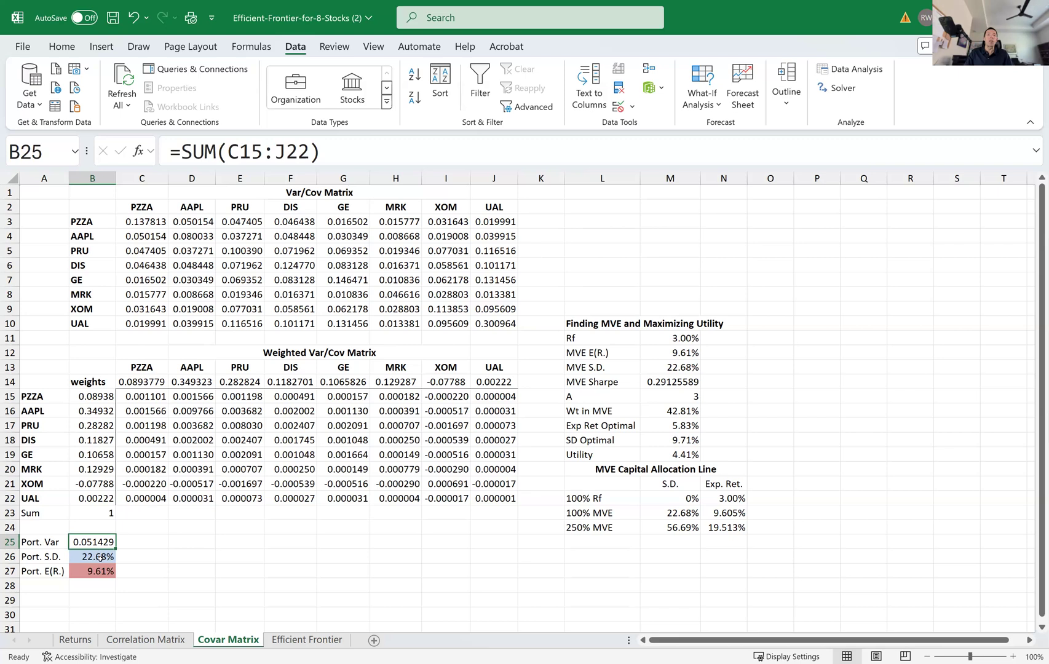
{"action": "left_click", "coordinate": [100, 557]}
{"action": "left_click", "coordinate": [94, 571]}
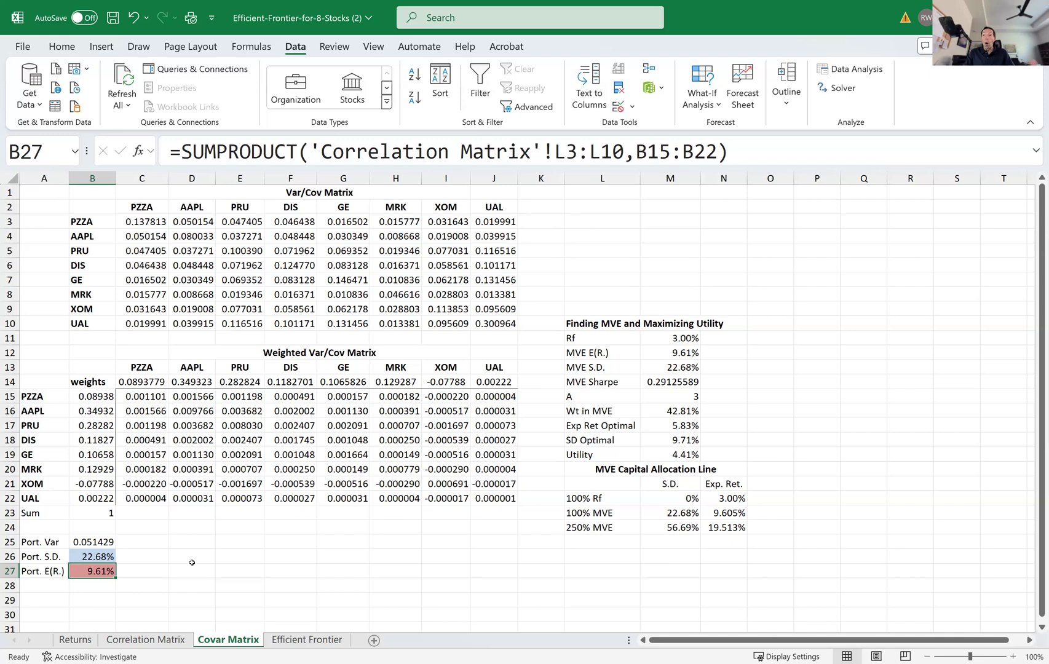
Step: Set PZZA's portfolio weight to =1/8 in the weights column and select that cell
{"action": "left_click", "coordinate": [81, 394]}
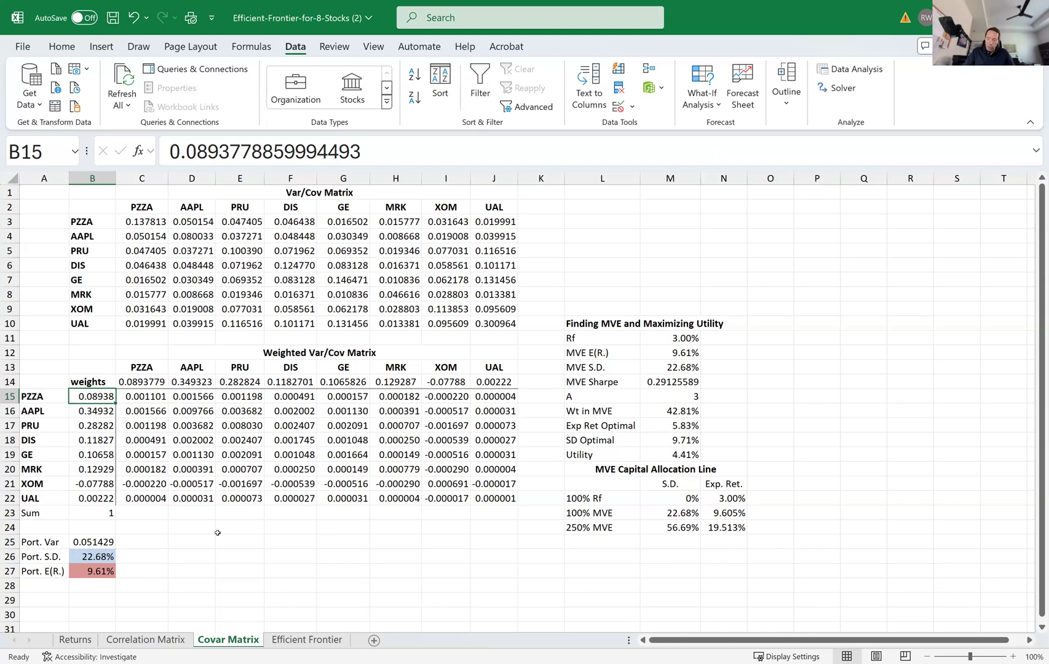
{"action": "type", "text": "=1/8"}
{"action": "key", "text": "Return"}
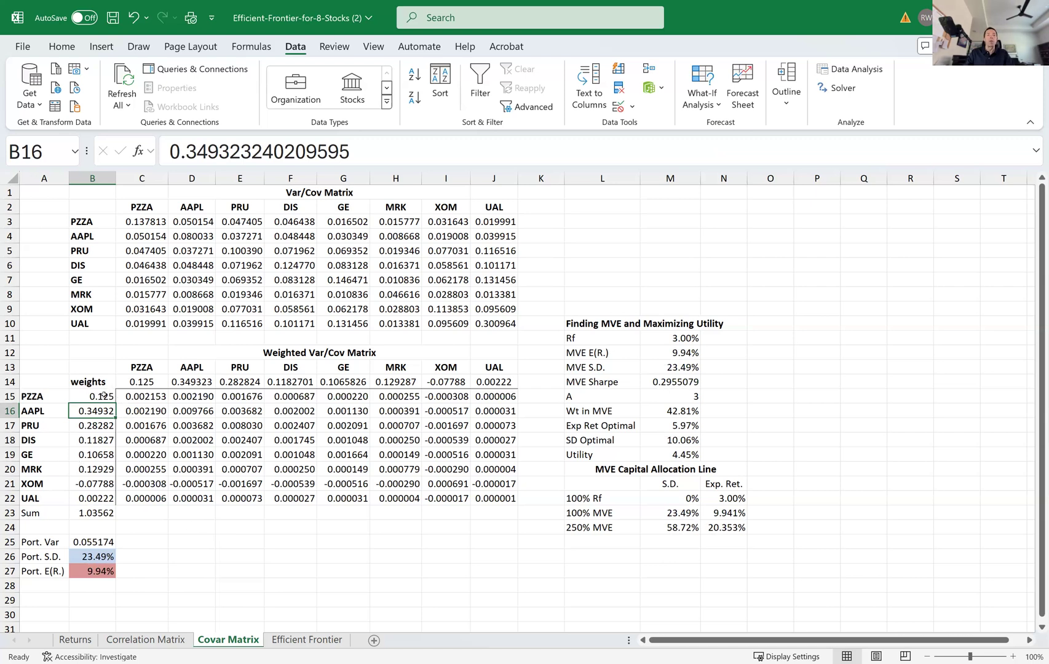
{"action": "left_click", "coordinate": [104, 395]}
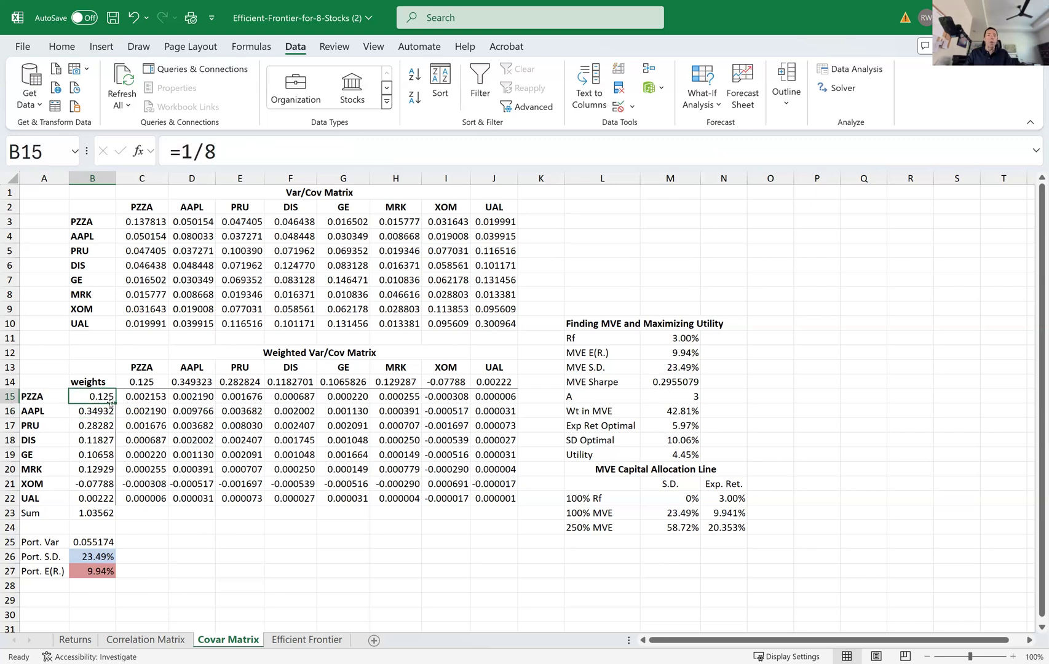
Step: Copy PZZA's =1/8 weight down to the other seven stocks and check the weights' sum formula
{"action": "left_click_drag", "start_coordinate": [115, 404], "coordinate": [116, 506]}
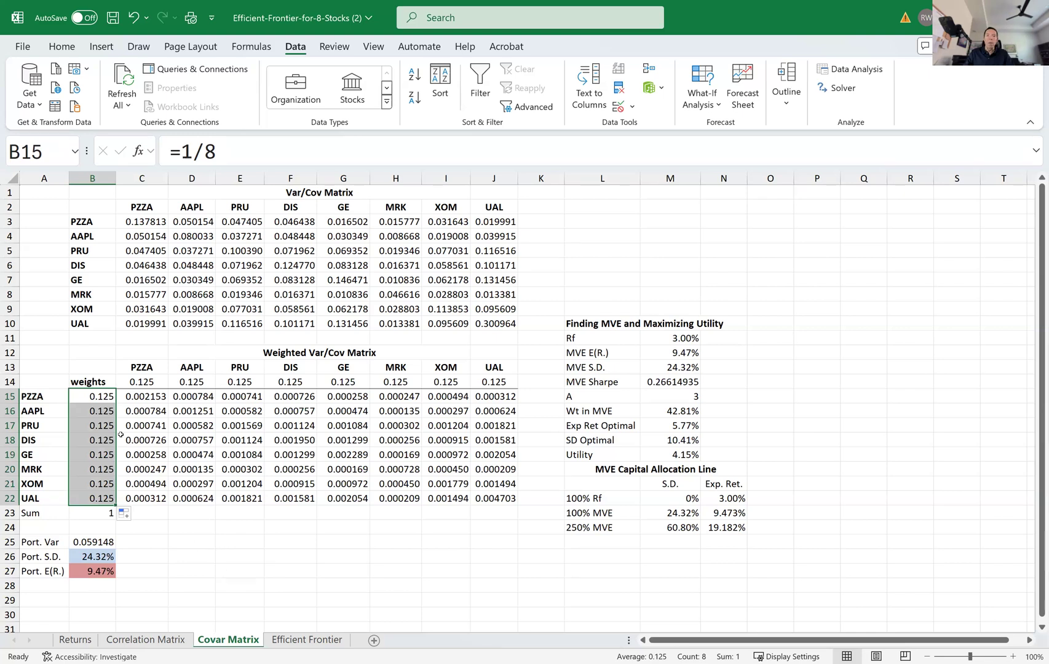
{"action": "left_click", "coordinate": [101, 397]}
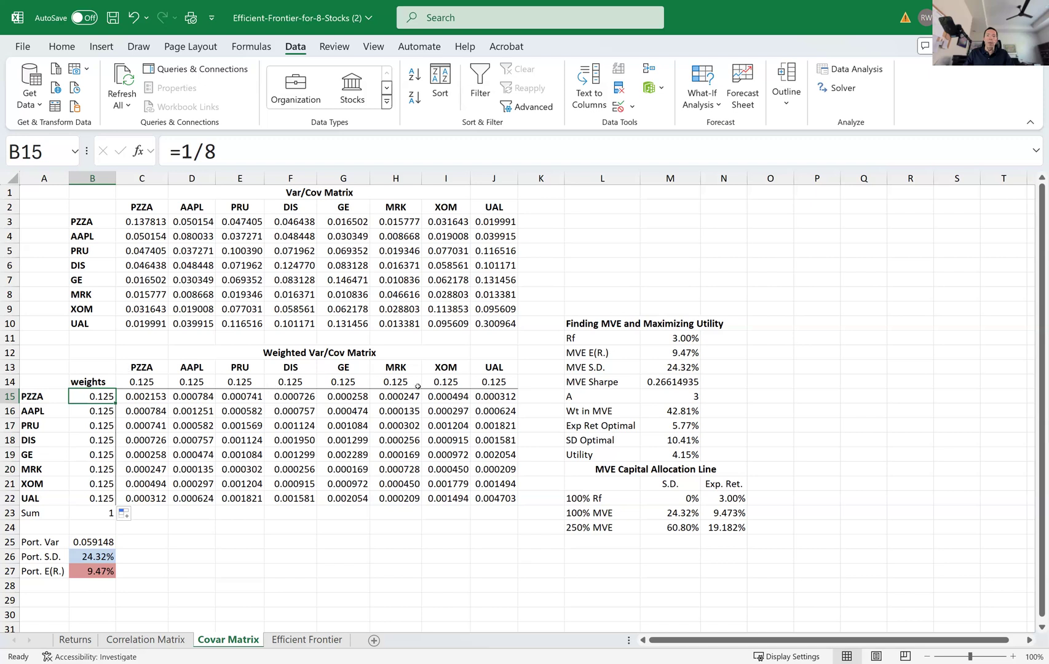
{"action": "left_click", "coordinate": [109, 511]}
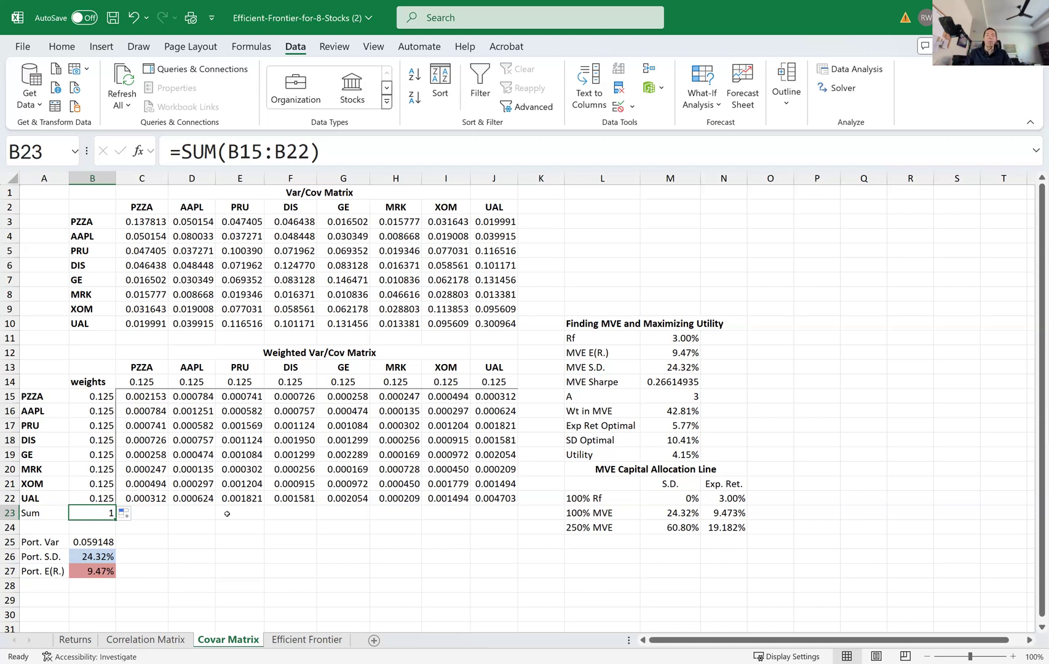
Step: Review the weighted covariance matrix and the portfolio standard deviation and expected return formulas under equal weights
{"action": "left_click_drag", "start_coordinate": [155, 401], "coordinate": [483, 498]}
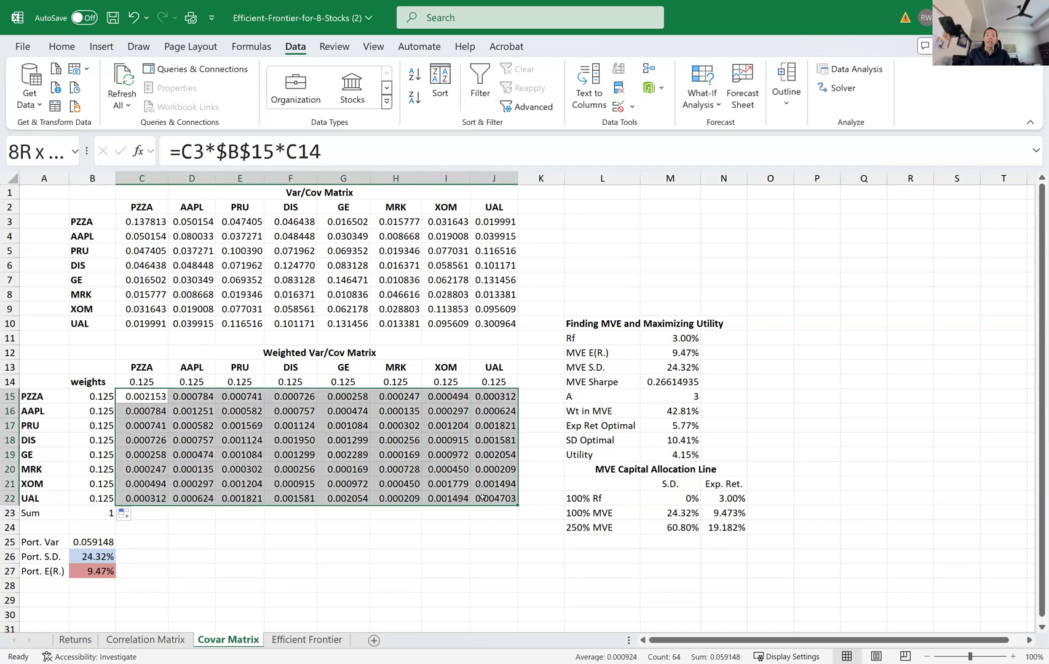
{"action": "left_click", "coordinate": [396, 552]}
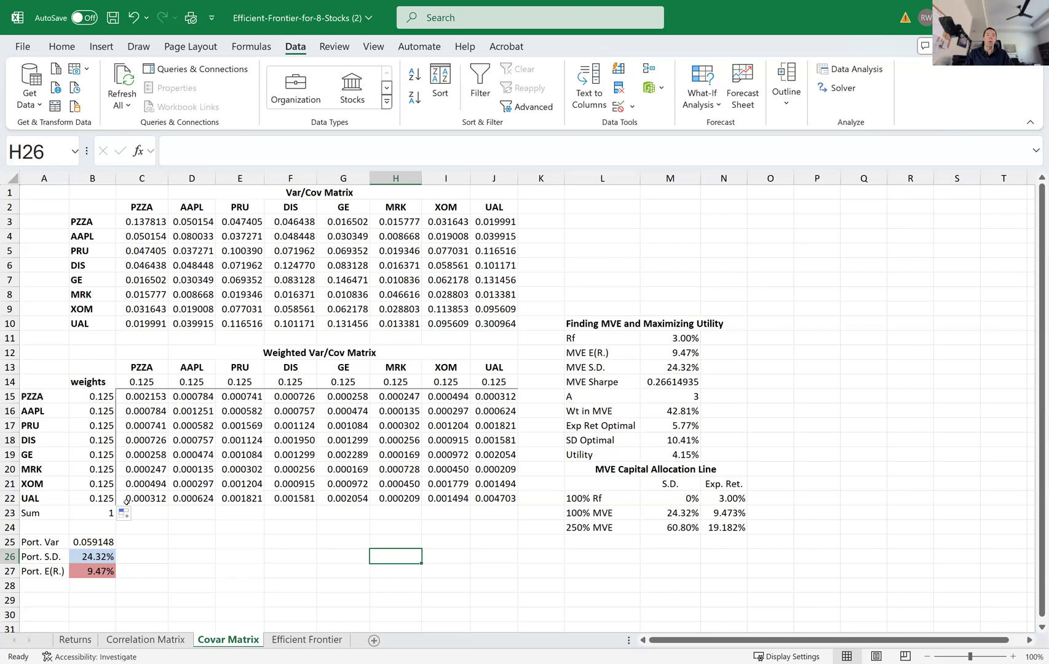
{"action": "left_click", "coordinate": [97, 557]}
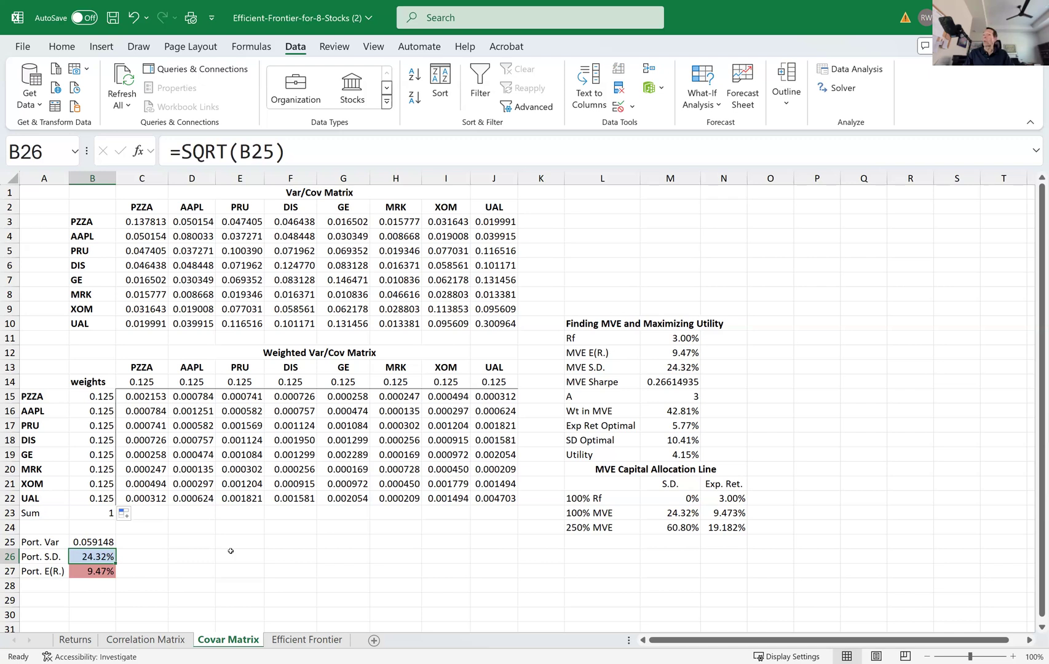
{"action": "left_click", "coordinate": [83, 572]}
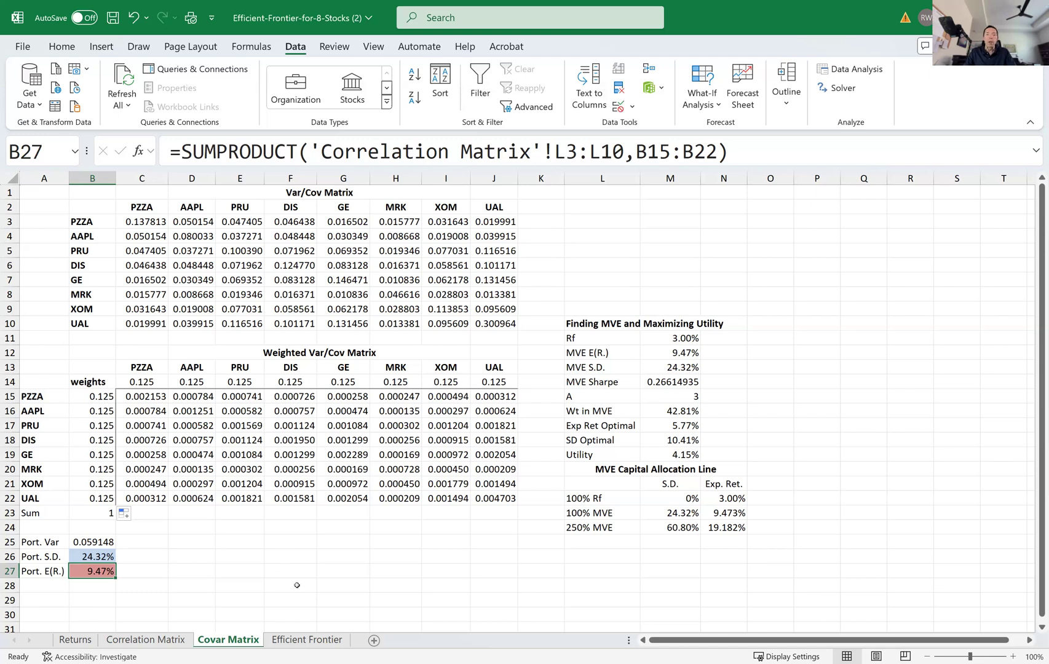
Step: Open the Efficient Frontier sheet and look over its table and the Portfolio Efficient Frontier chart
{"action": "left_click", "coordinate": [301, 640]}
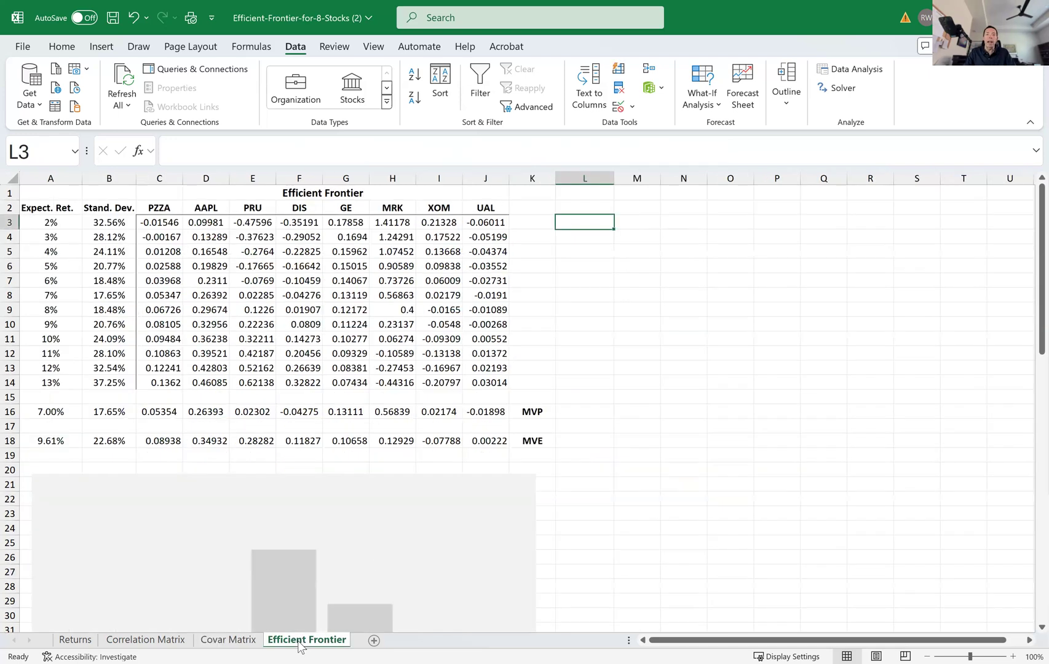
{"action": "scroll", "coordinate": [522, 470], "scroll_direction": "down", "scroll_amount": 2}
{"action": "scroll", "coordinate": [522, 470], "scroll_direction": "down", "scroll_amount": 3}
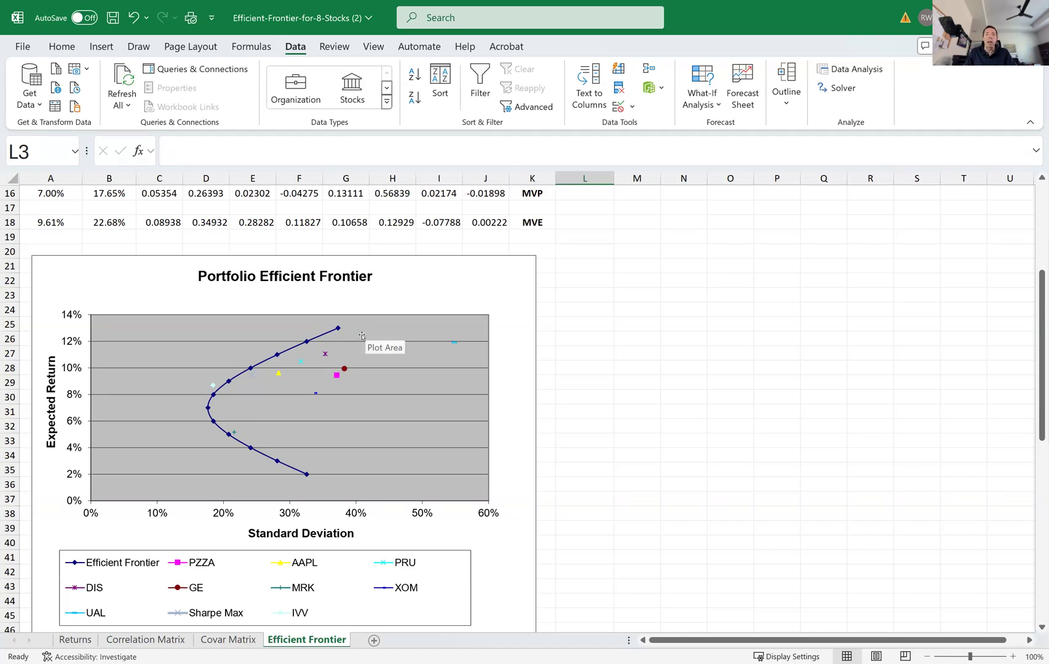
{"action": "scroll", "coordinate": [366, 334], "scroll_direction": "up", "scroll_amount": 5}
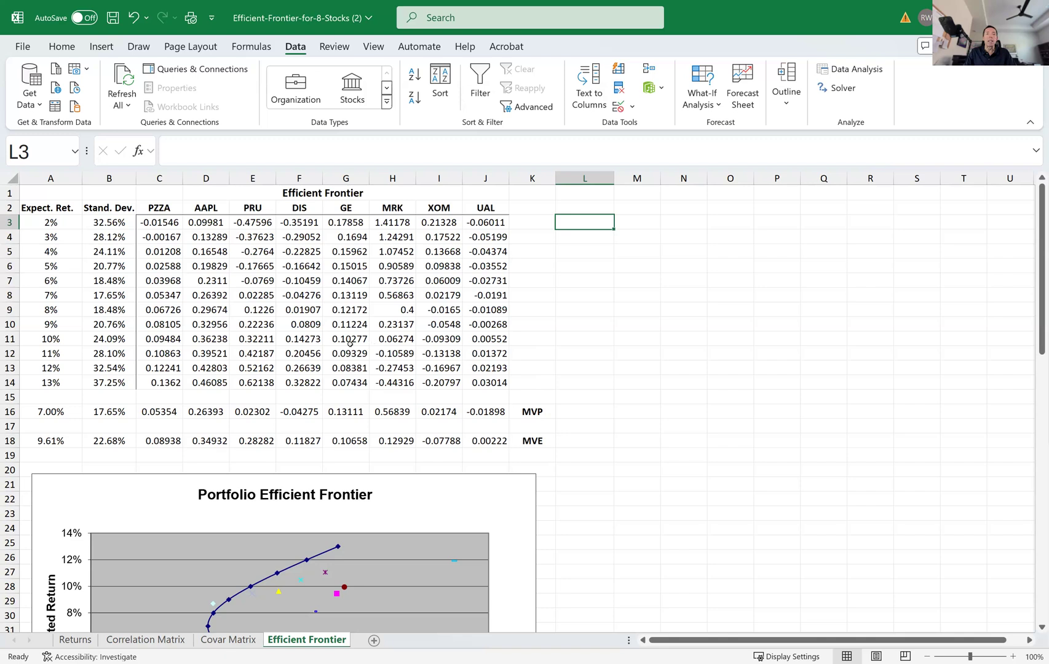
Step: Examine the 2% expected return row of the frontier table: its standard deviation and the individual stock weights
{"action": "left_click", "coordinate": [62, 222]}
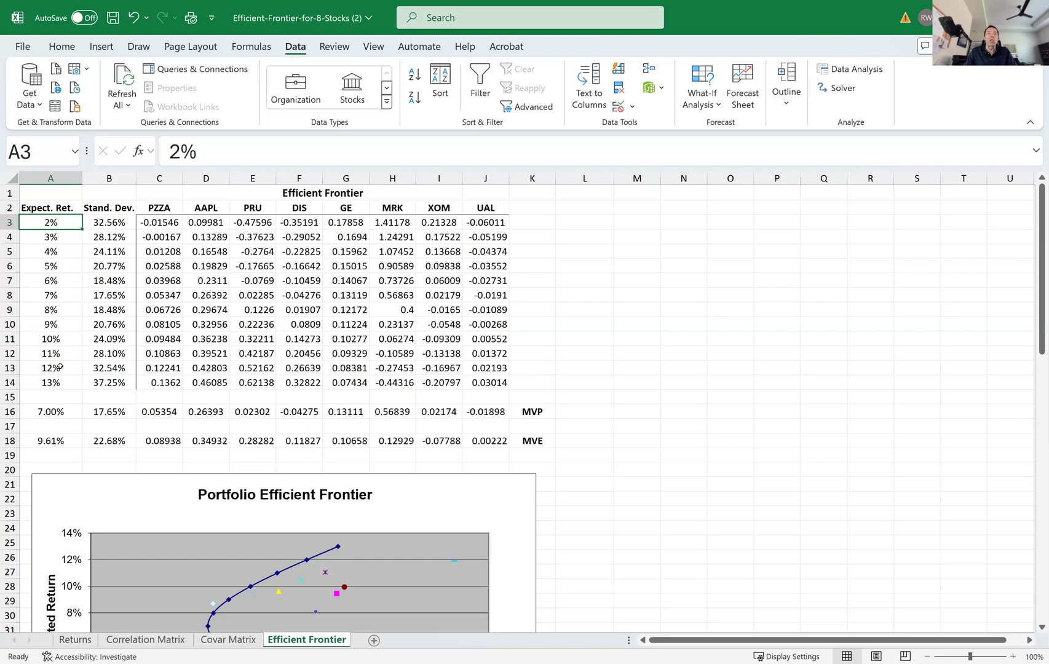
{"action": "left_click", "coordinate": [105, 223]}
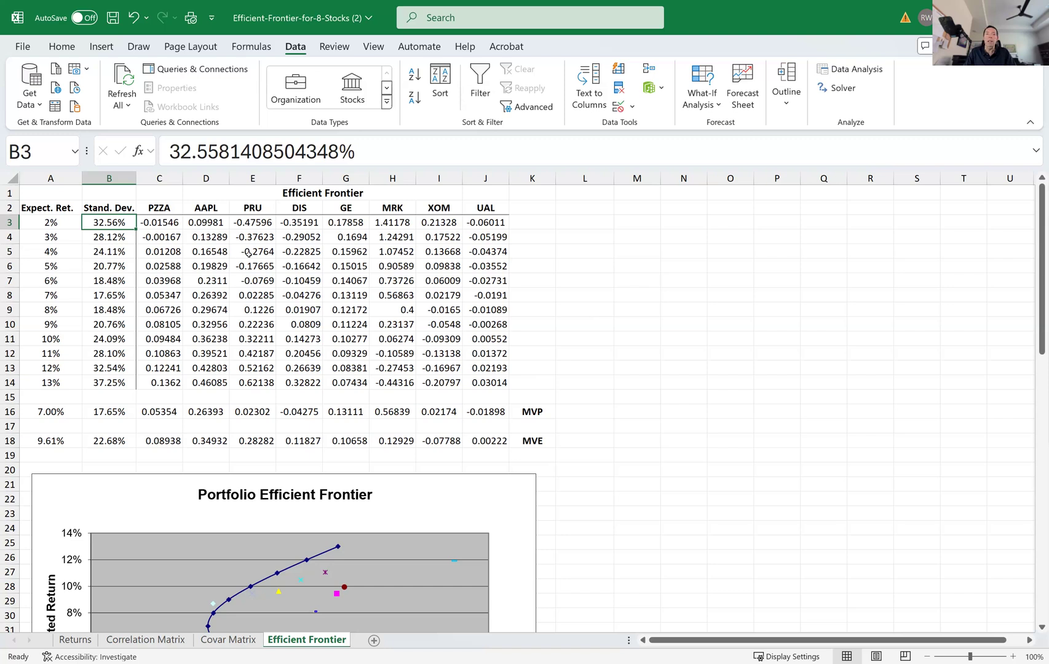
{"action": "left_click_drag", "start_coordinate": [189, 221], "coordinate": [486, 223]}
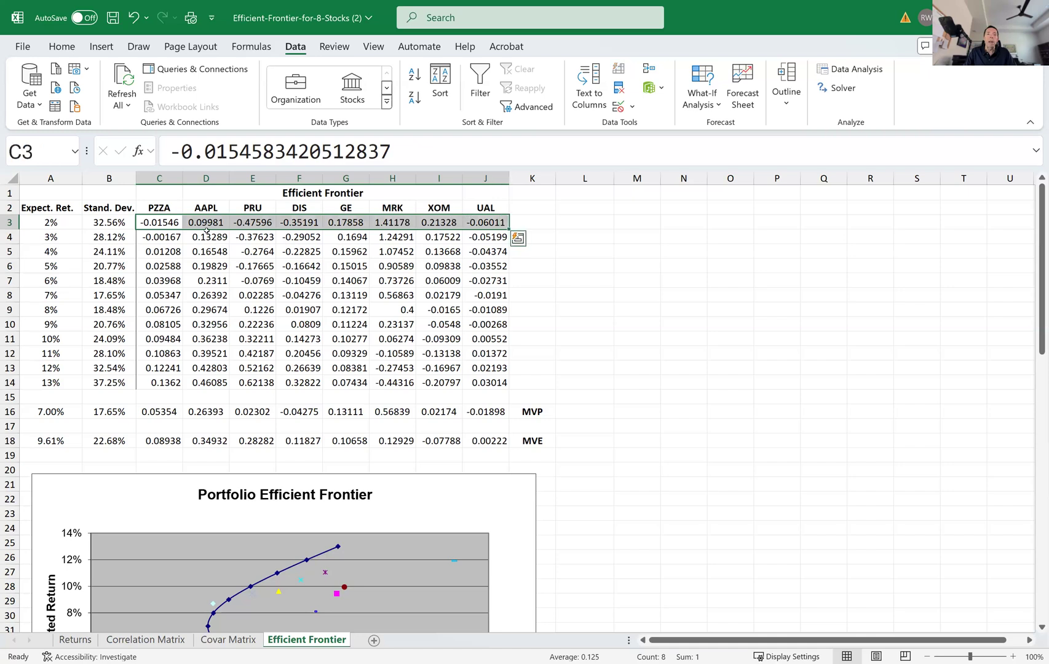
{"action": "left_click", "coordinate": [174, 223]}
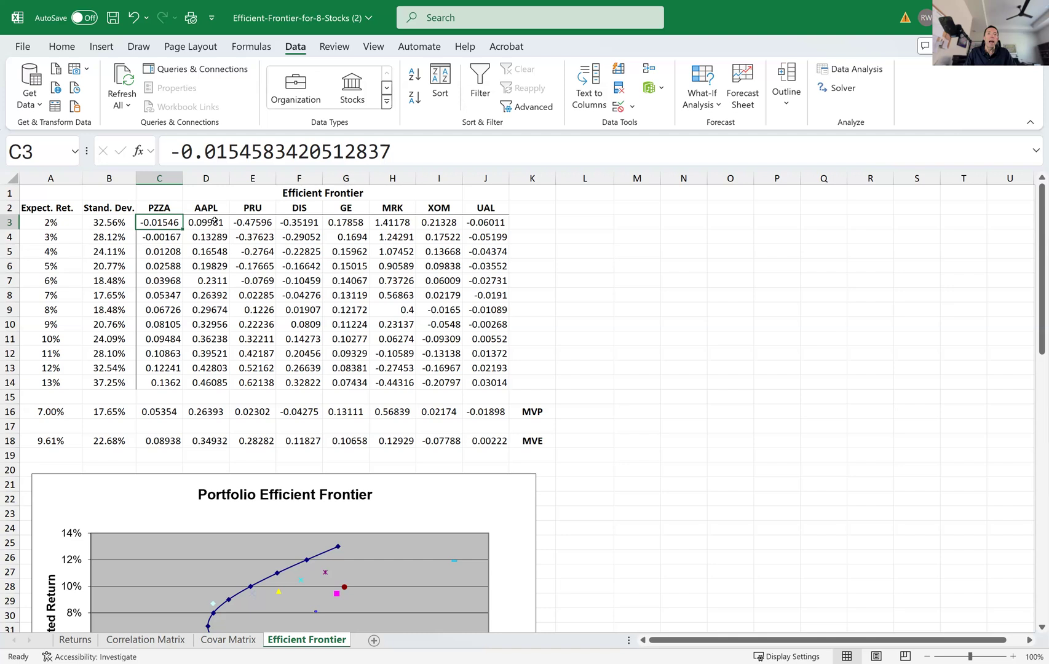
{"action": "left_click", "coordinate": [214, 220]}
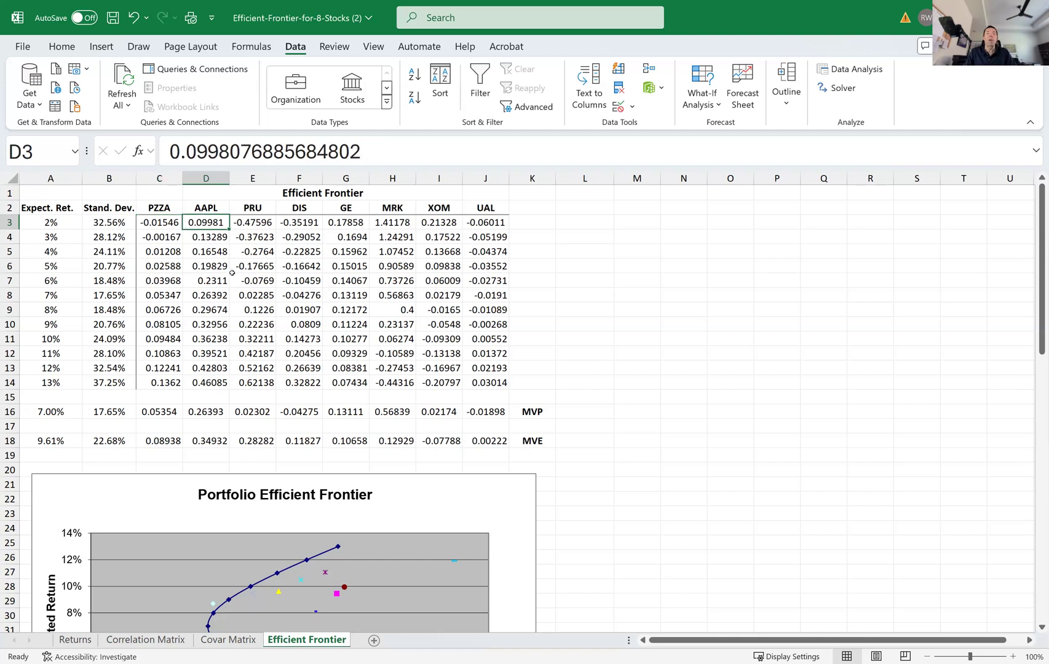
{"action": "key", "text": "Right"}
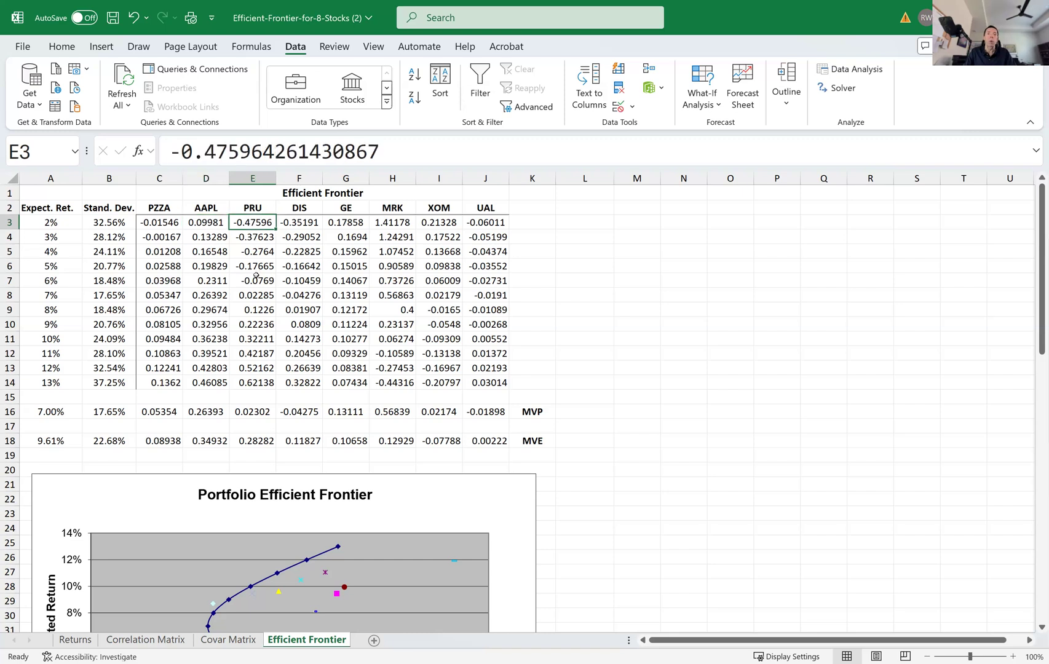
{"action": "left_click", "coordinate": [305, 223]}
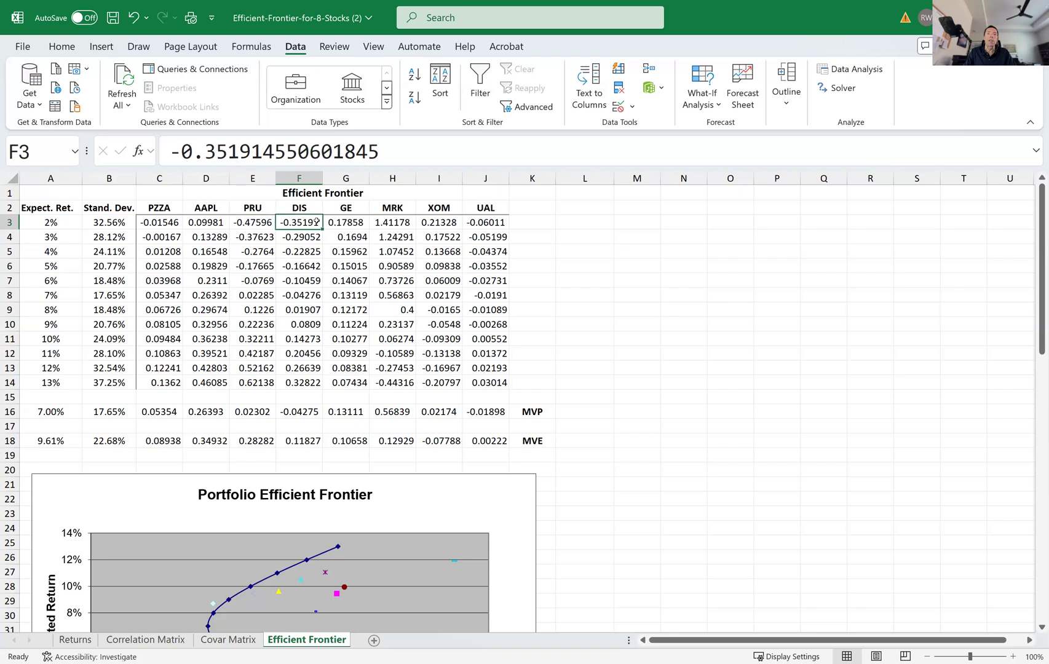
{"action": "left_click", "coordinate": [341, 223]}
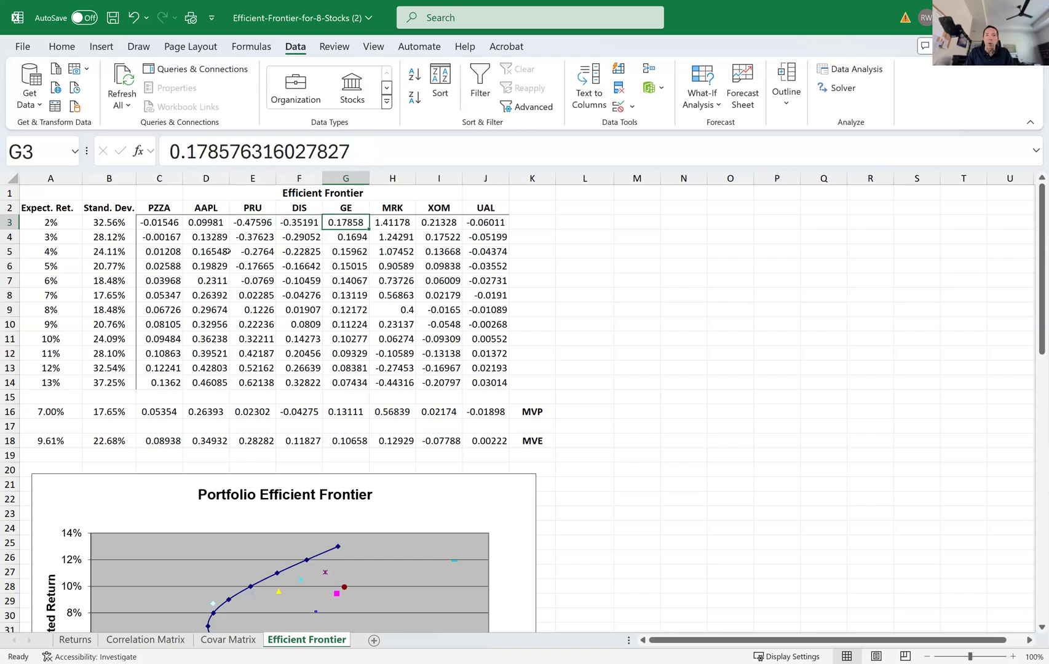
{"action": "left_click_drag", "start_coordinate": [166, 223], "coordinate": [474, 228]}
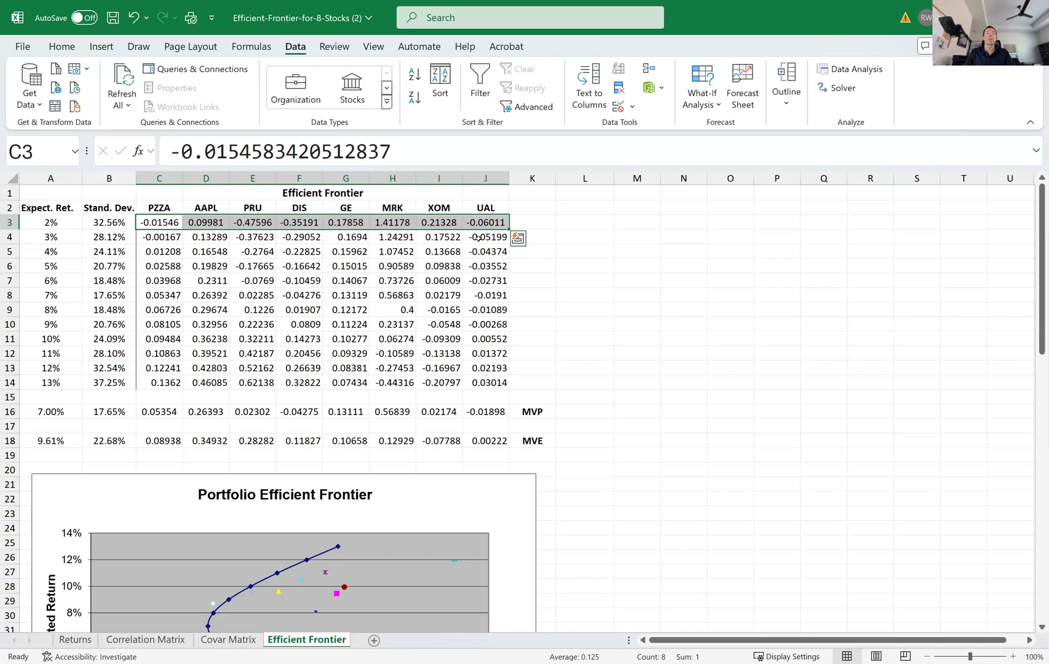
{"action": "left_click", "coordinate": [58, 223]}
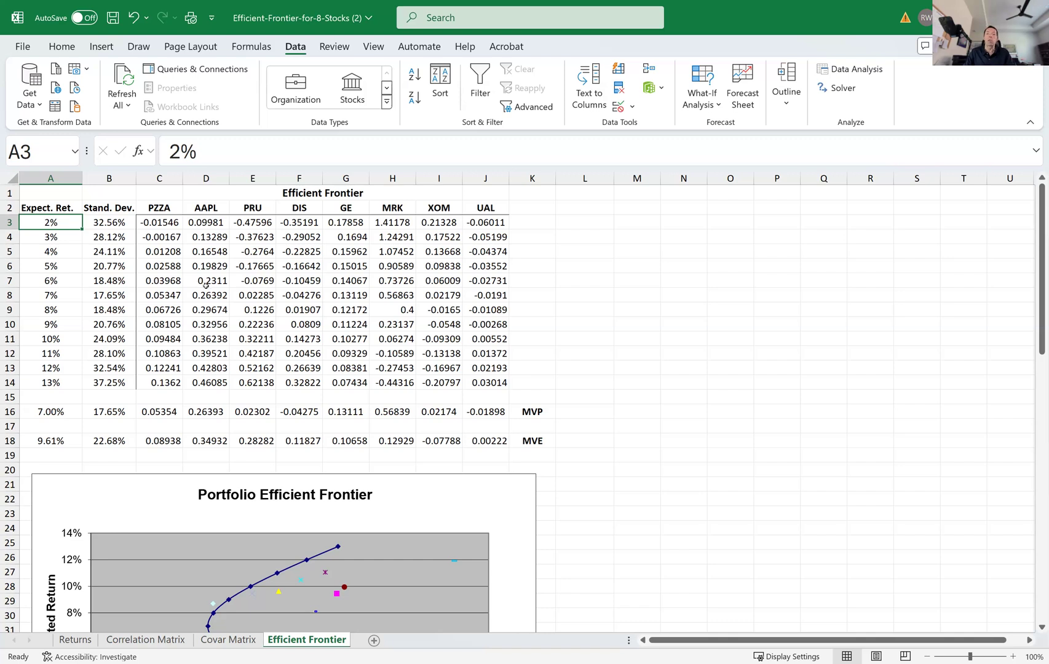
Step: Locate the 2% expected return portfolio on the Portfolio Efficient Frontier chart
{"action": "scroll", "coordinate": [206, 288], "scroll_direction": "down", "scroll_amount": 4}
{"action": "scroll", "coordinate": [310, 446], "scroll_direction": "down", "scroll_amount": 2}
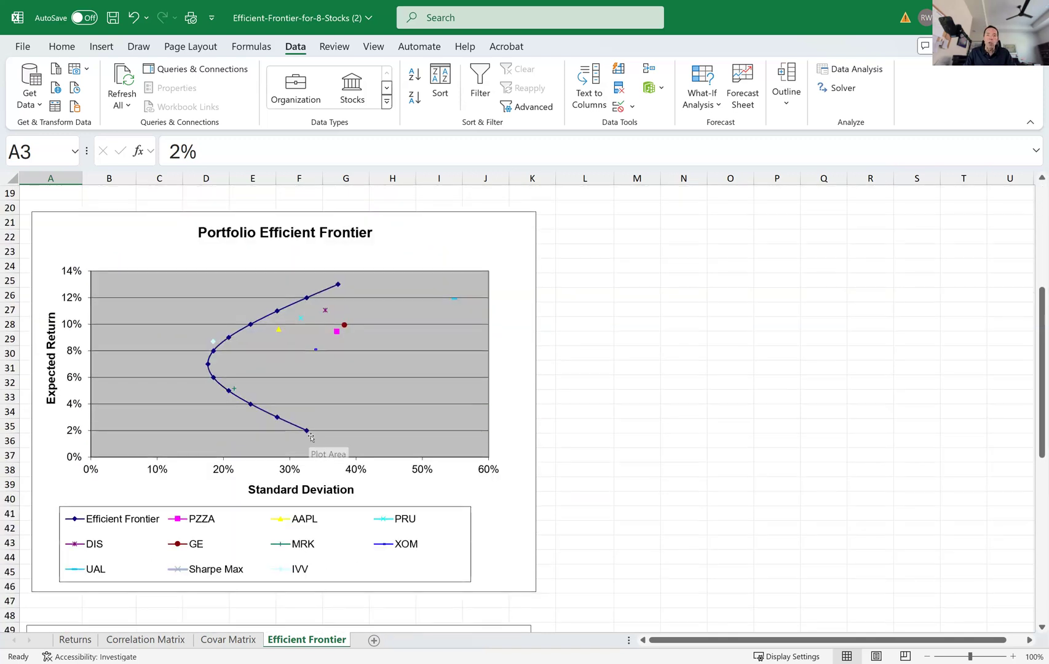
{"action": "mouse_move", "coordinate": [307, 433]}
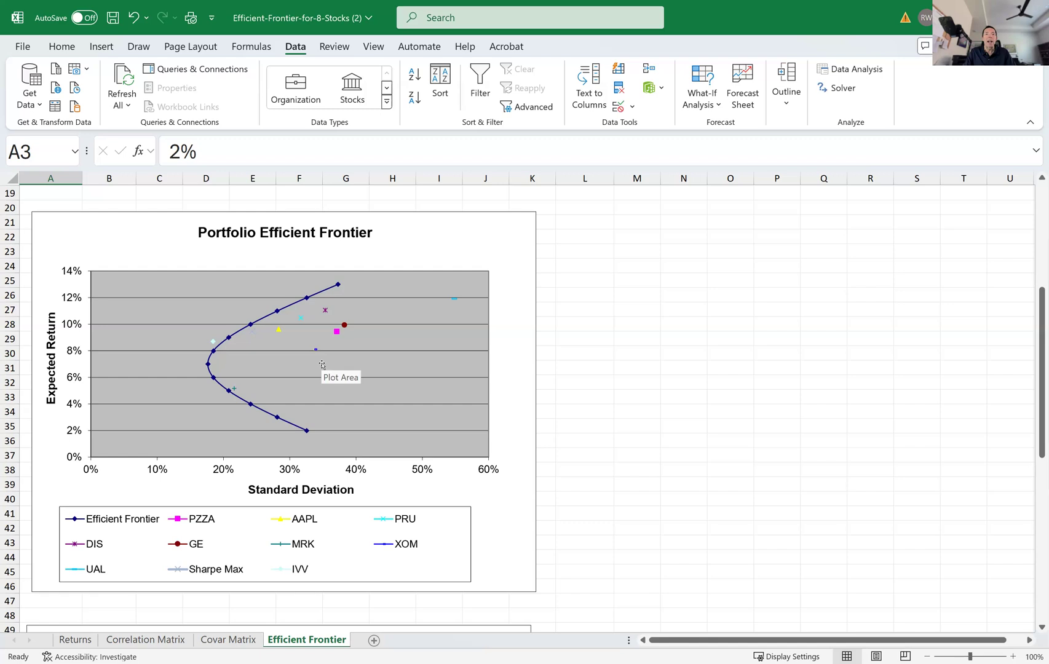
Step: Select the frontier table's expected return and standard deviation values, then inspect the MVP and MVE rows
{"action": "scroll", "coordinate": [311, 354], "scroll_direction": "up", "scroll_amount": 6}
{"action": "left_click_drag", "start_coordinate": [73, 220], "coordinate": [116, 383]}
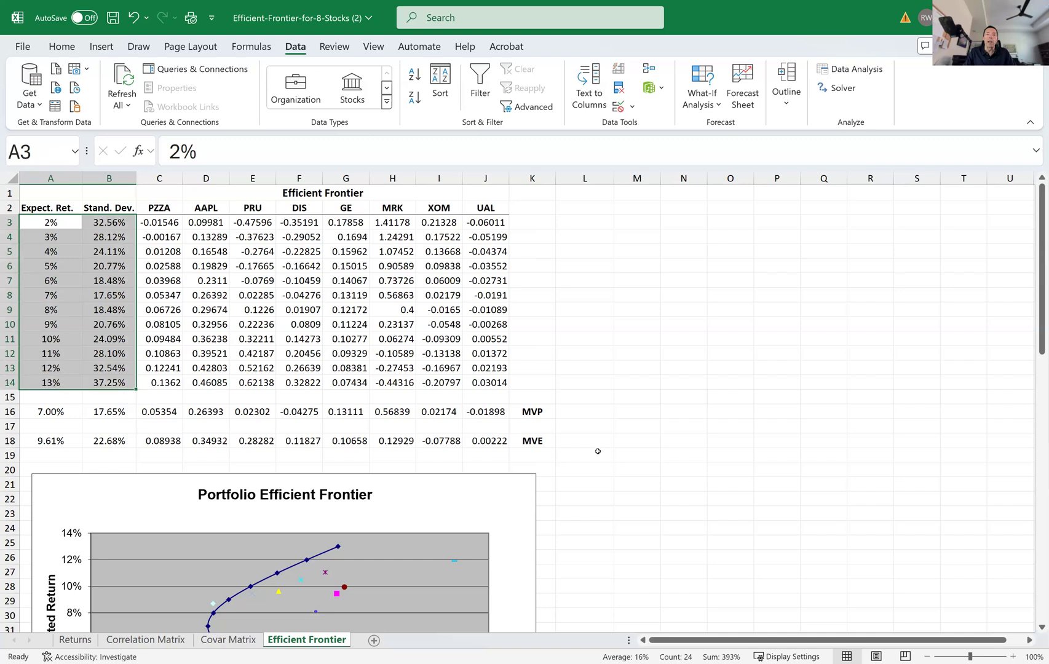
{"action": "left_click", "coordinate": [533, 411]}
{"action": "left_click", "coordinate": [537, 439]}
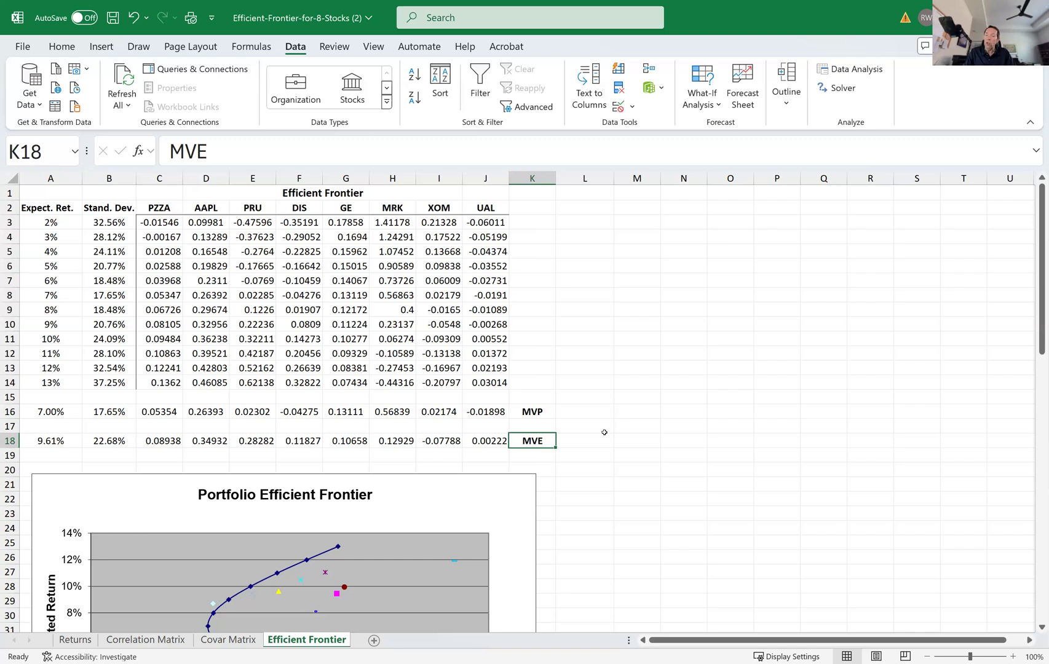
Step: Examine the efficient frontier chart and compare the IVV point with the curve
{"action": "scroll", "coordinate": [605, 432], "scroll_direction": "down", "scroll_amount": 4}
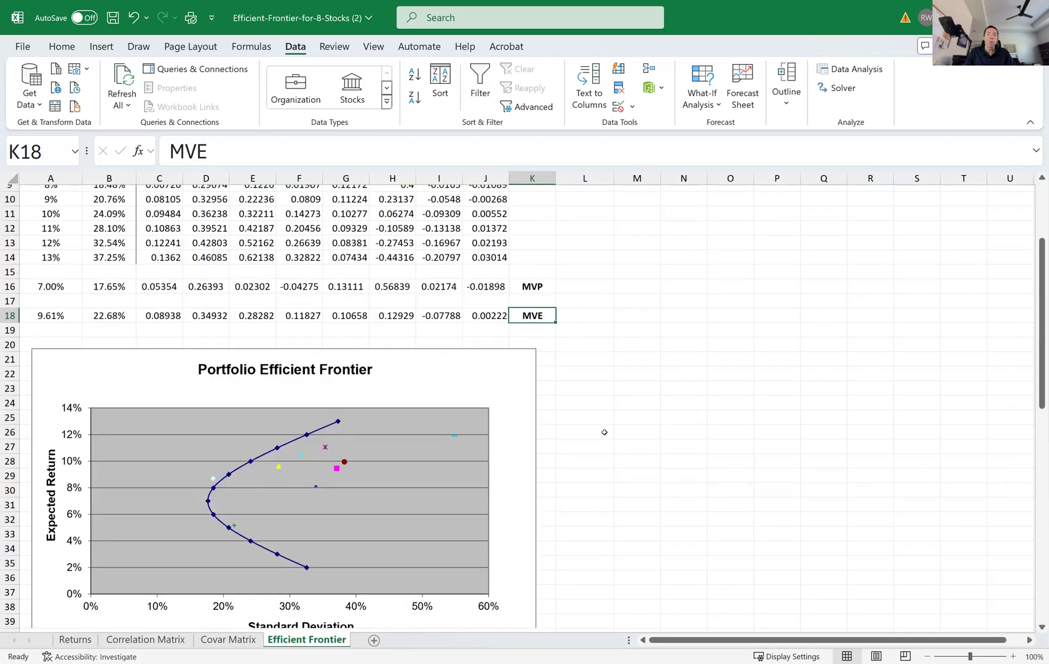
{"action": "scroll", "coordinate": [605, 427], "scroll_direction": "down", "scroll_amount": 2}
{"action": "scroll", "coordinate": [605, 427], "scroll_direction": "up", "scroll_amount": 1}
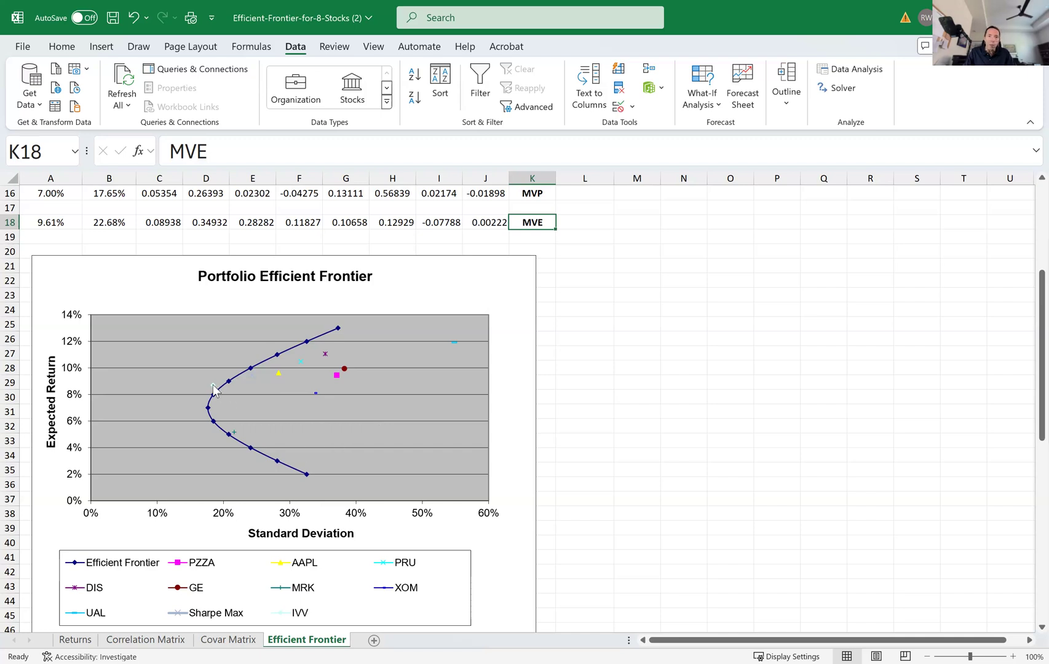
{"action": "mouse_move", "coordinate": [213, 388]}
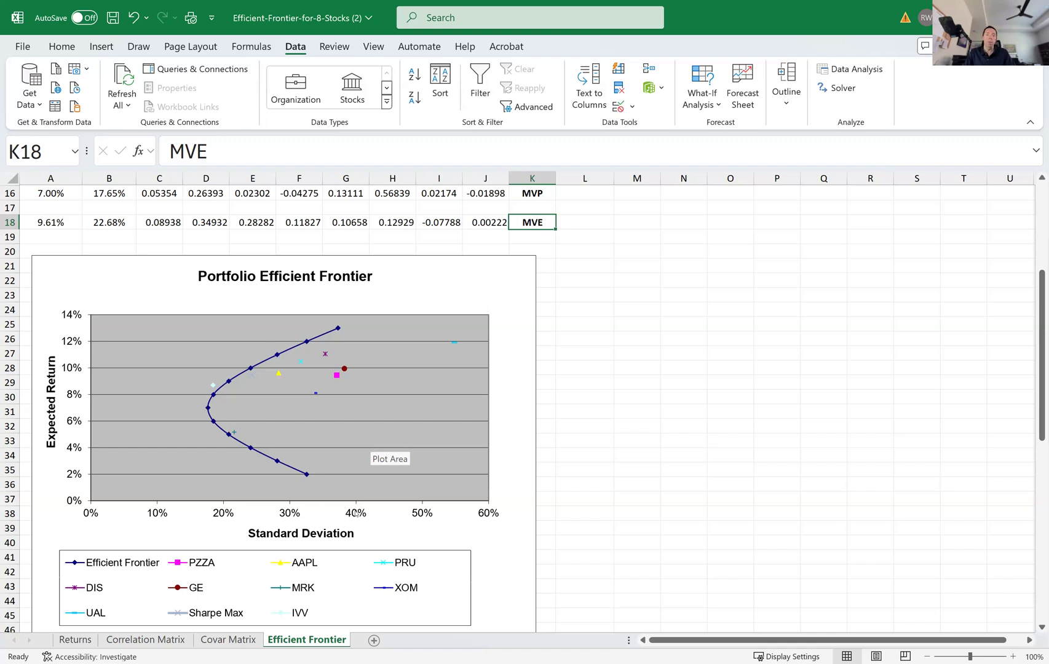
Step: Open Solver on the Covar Matrix sheet and set its objective to the portfolio standard deviation in $B$26
{"action": "left_click", "coordinate": [244, 642]}
{"action": "left_click", "coordinate": [268, 577]}
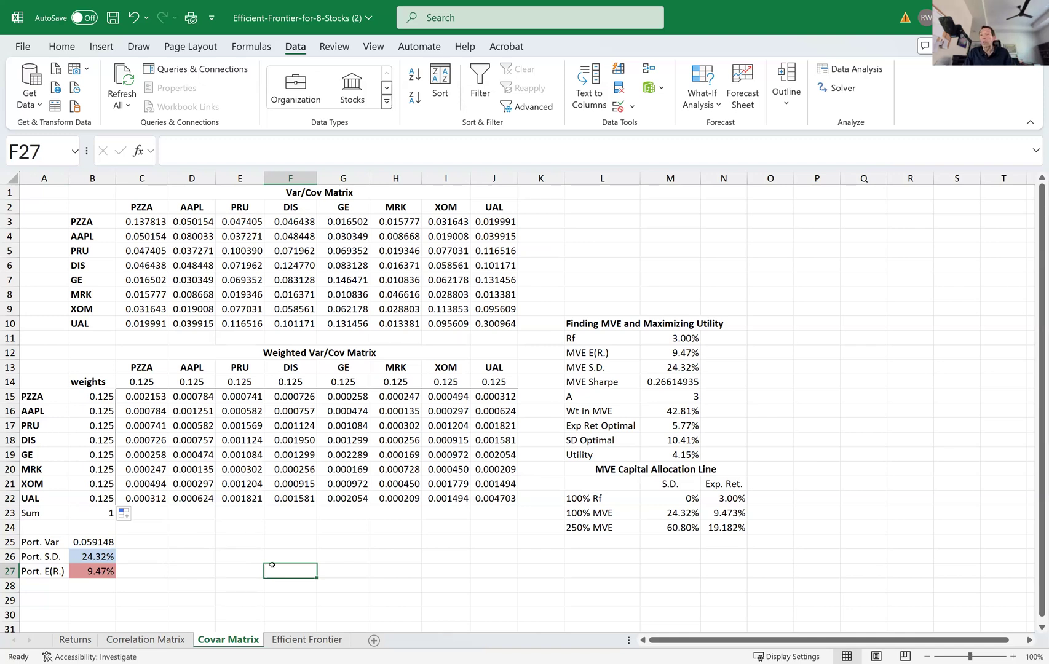
{"action": "left_click", "coordinate": [825, 88]}
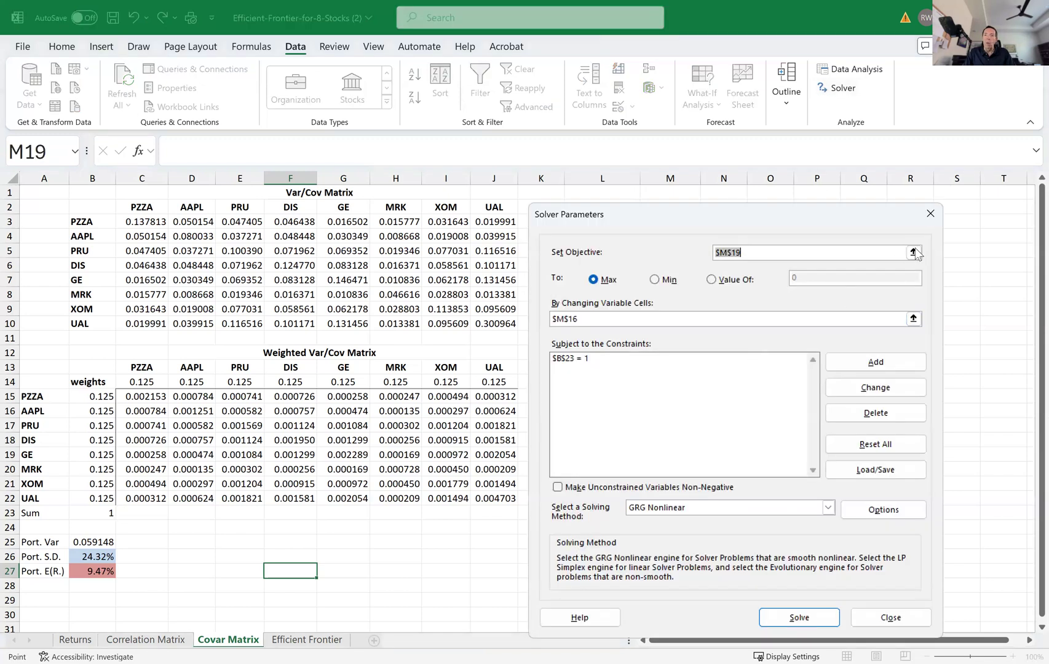
{"action": "left_click", "coordinate": [315, 569]}
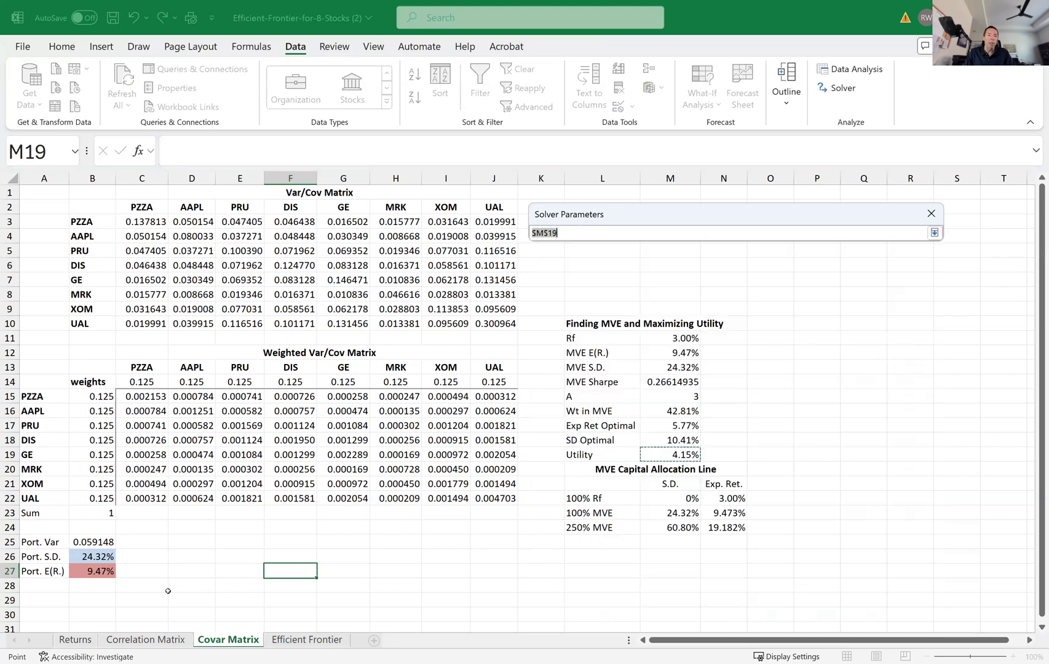
{"action": "left_click", "coordinate": [100, 557]}
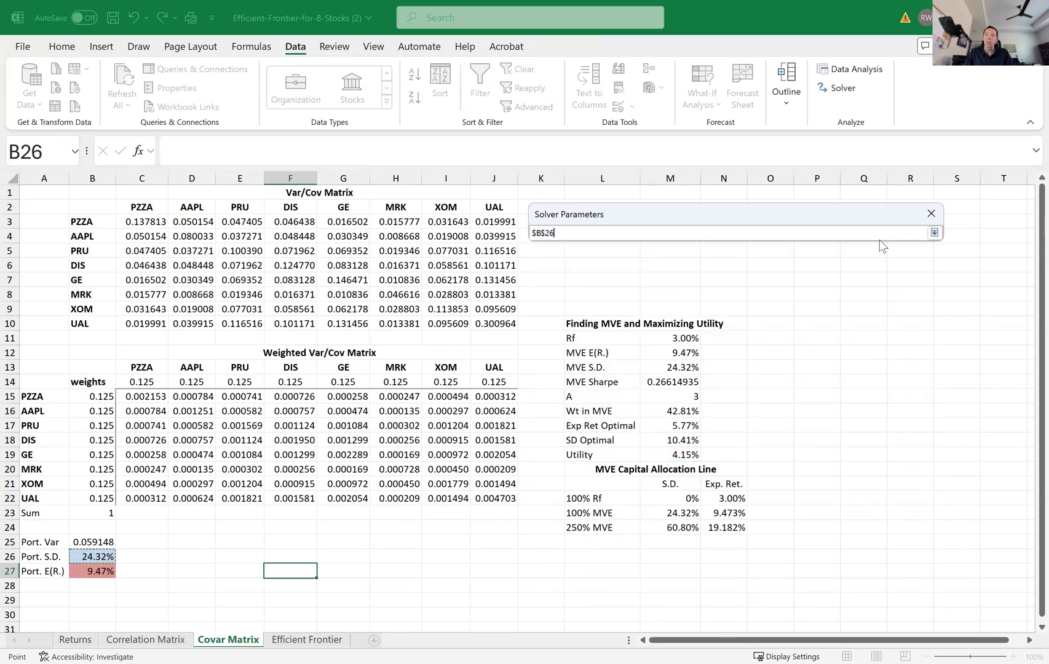
{"action": "key", "text": "Return"}
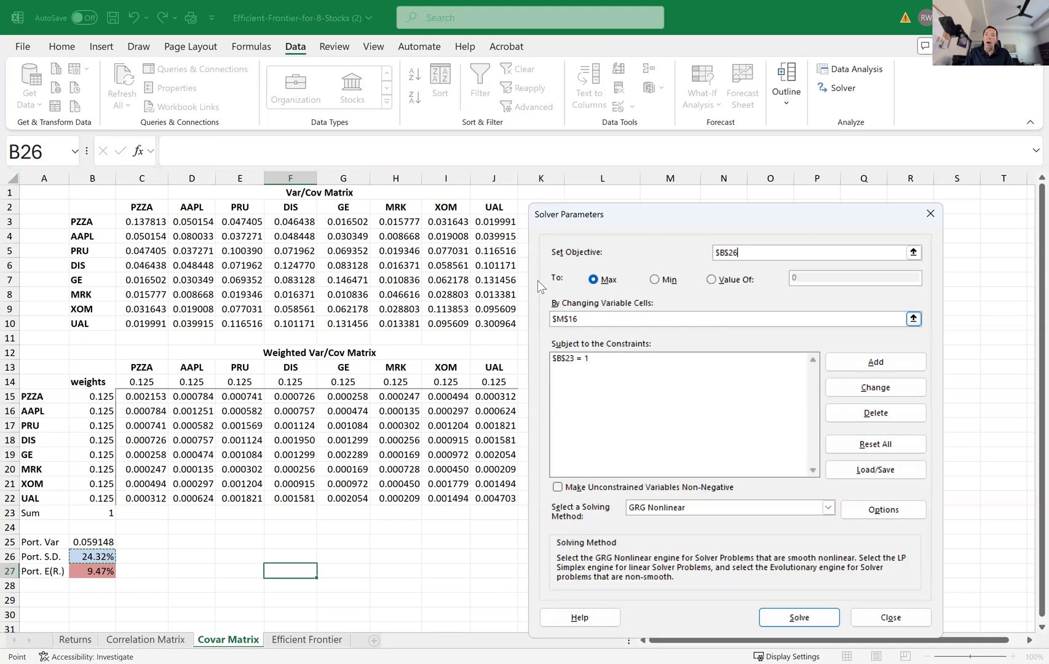
Step: Set Solver to minimize the objective by changing the eight stock weights in $B$15:$B$22
{"action": "left_click", "coordinate": [656, 280]}
{"action": "left_click", "coordinate": [915, 321]}
{"action": "left_click", "coordinate": [110, 397]}
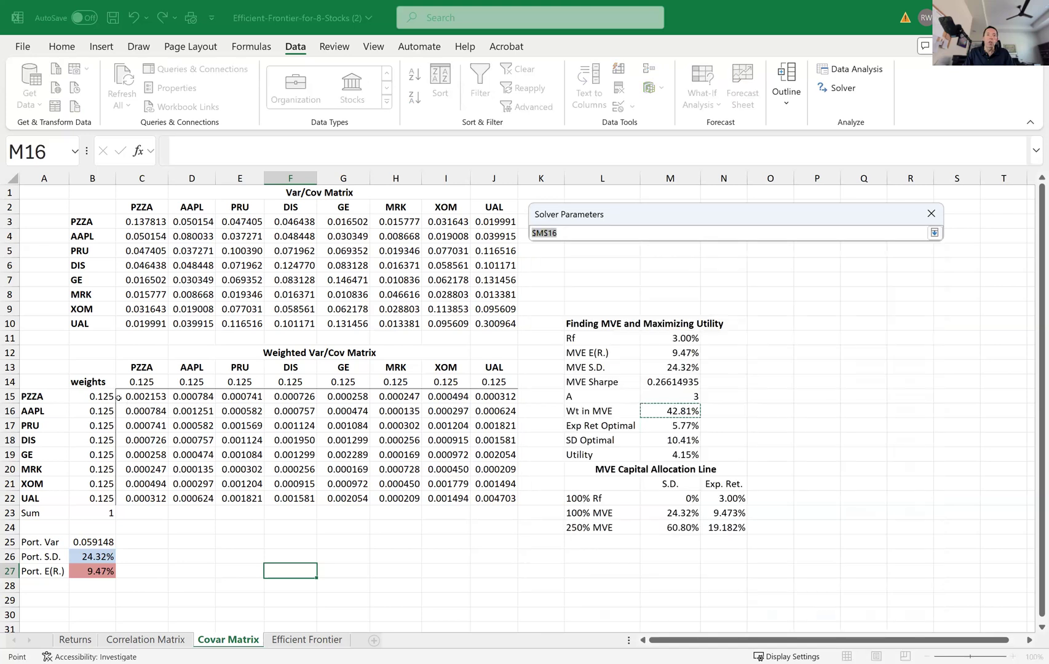
{"action": "left_click_drag", "start_coordinate": [101, 410], "coordinate": [100, 417]}
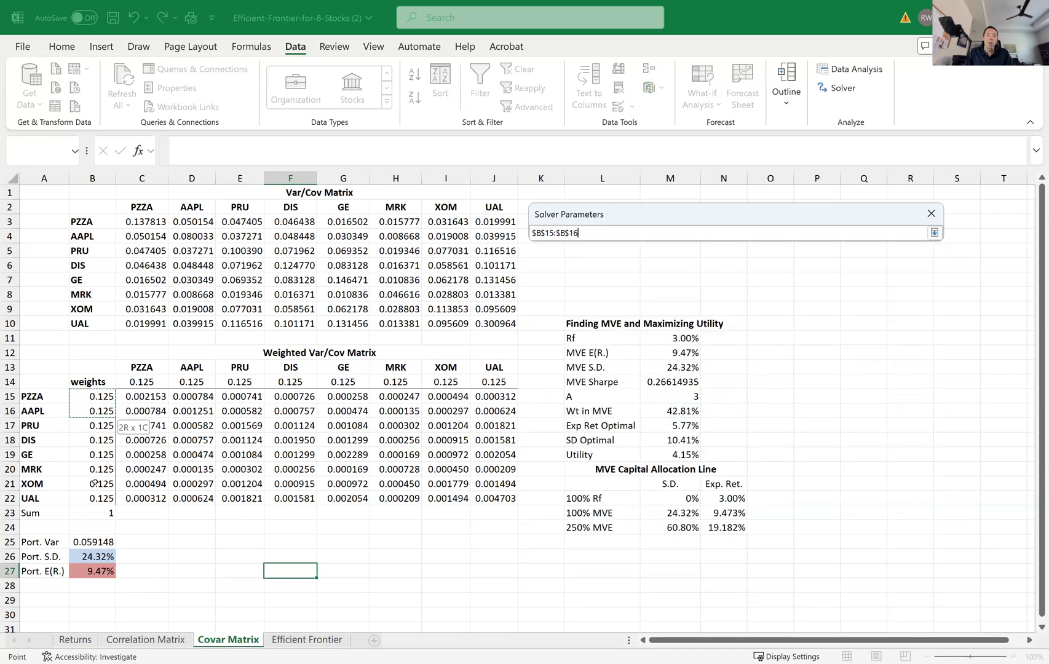
{"action": "left_click_drag", "start_coordinate": [95, 497], "coordinate": [95, 498]}
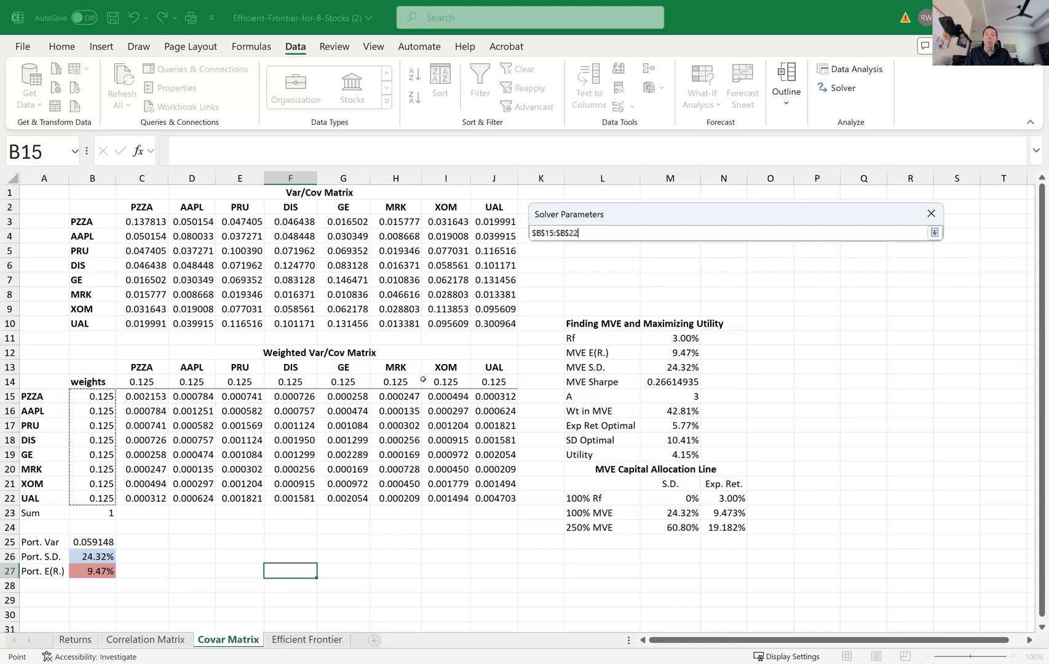
{"action": "left_click", "coordinate": [934, 233]}
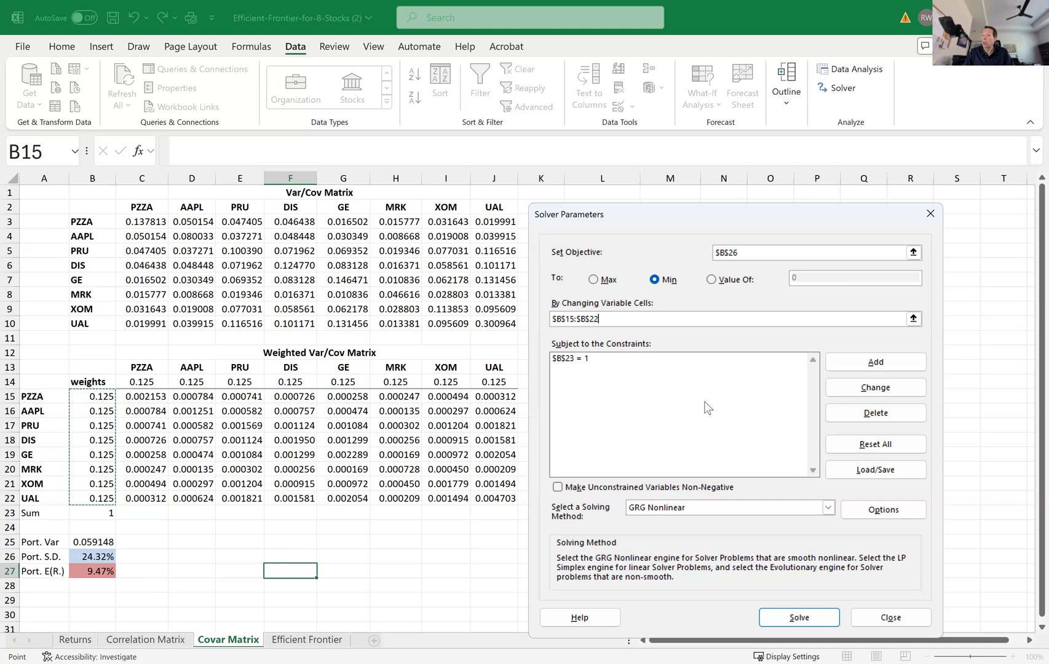
Step: Add a Solver constraint that fixes the portfolio expected return in $B$27 equal to .02
{"action": "left_click", "coordinate": [861, 363]}
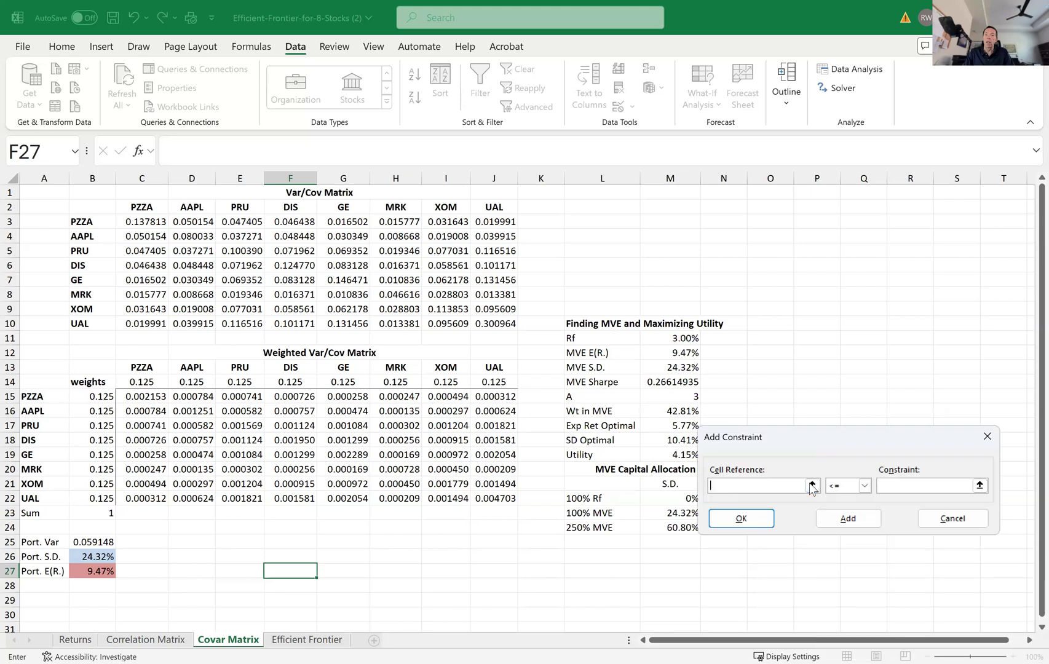
{"action": "left_click", "coordinate": [812, 486]}
{"action": "left_click", "coordinate": [89, 572]}
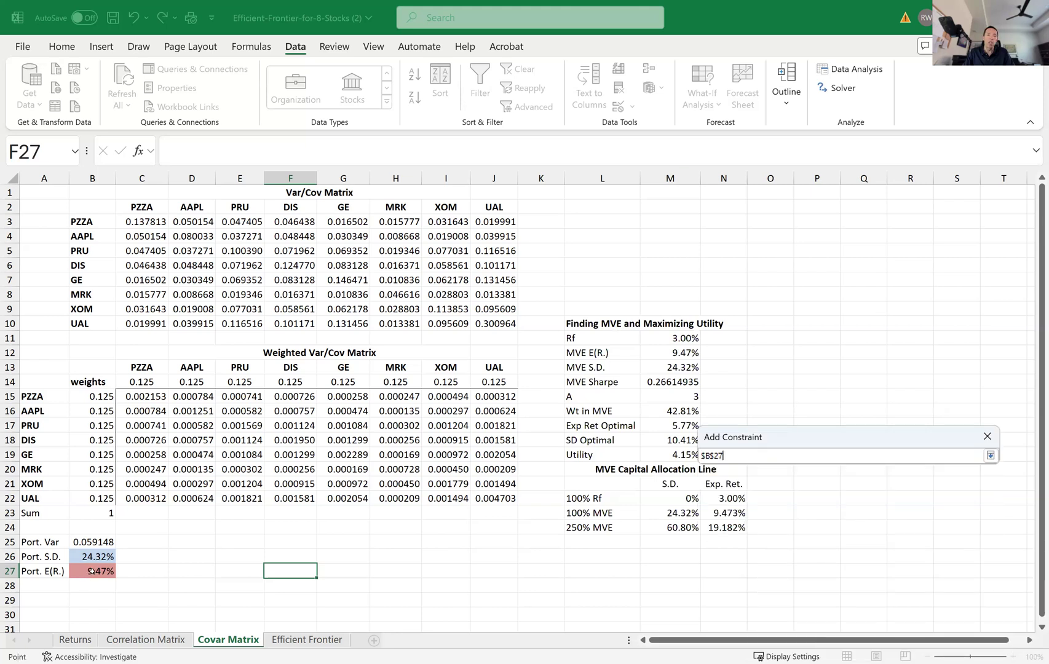
{"action": "left_click", "coordinate": [991, 456]}
{"action": "left_click", "coordinate": [865, 486]}
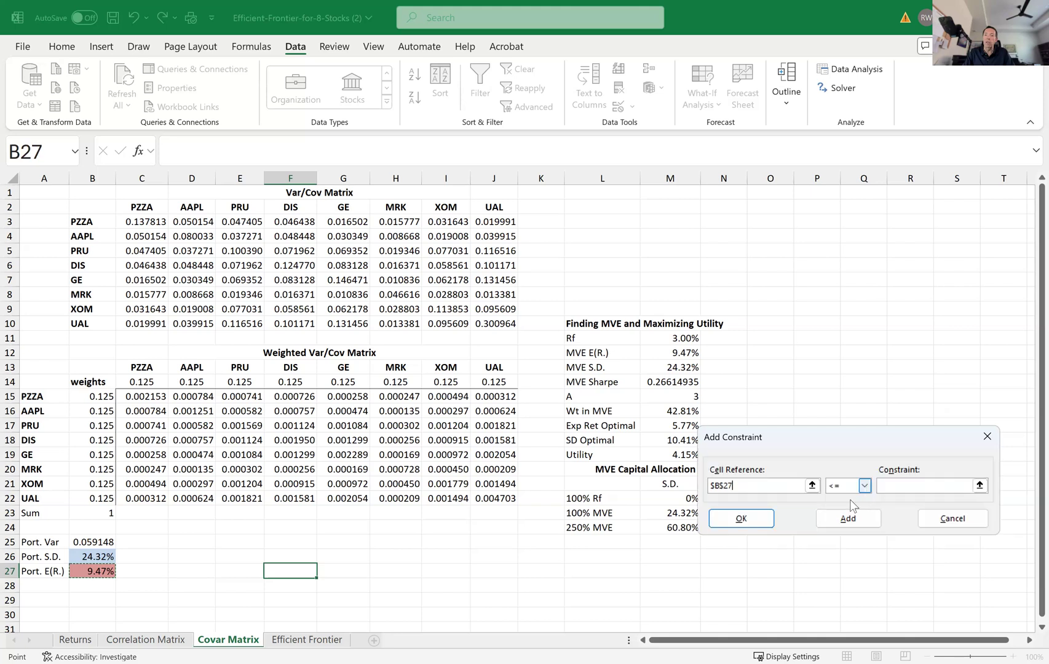
{"action": "left_click", "coordinate": [852, 510]}
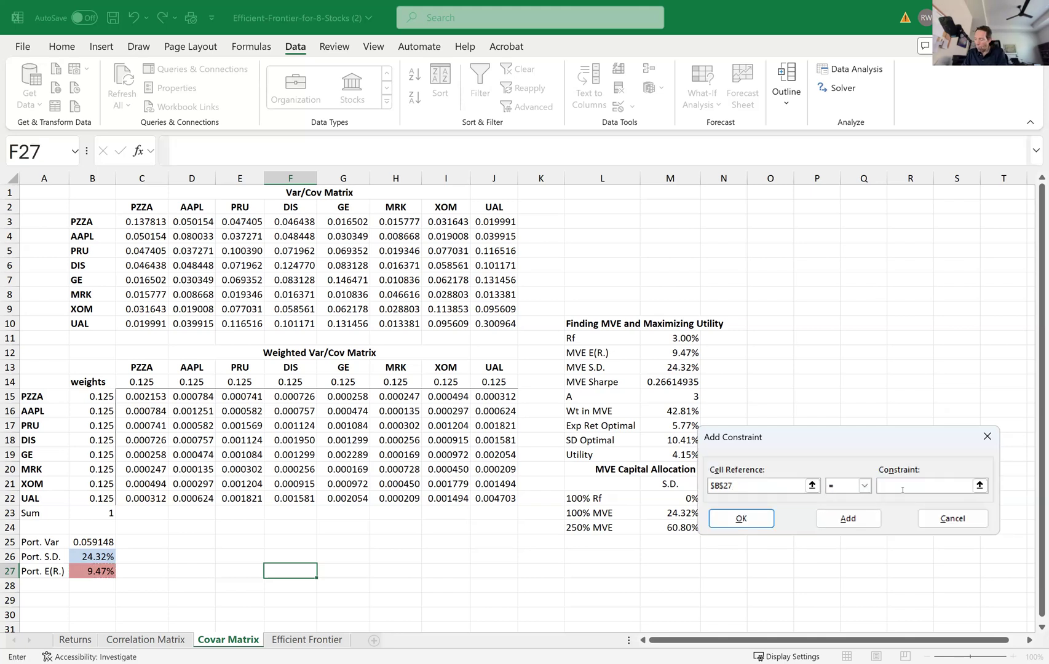
{"action": "type", "text": ".02"}
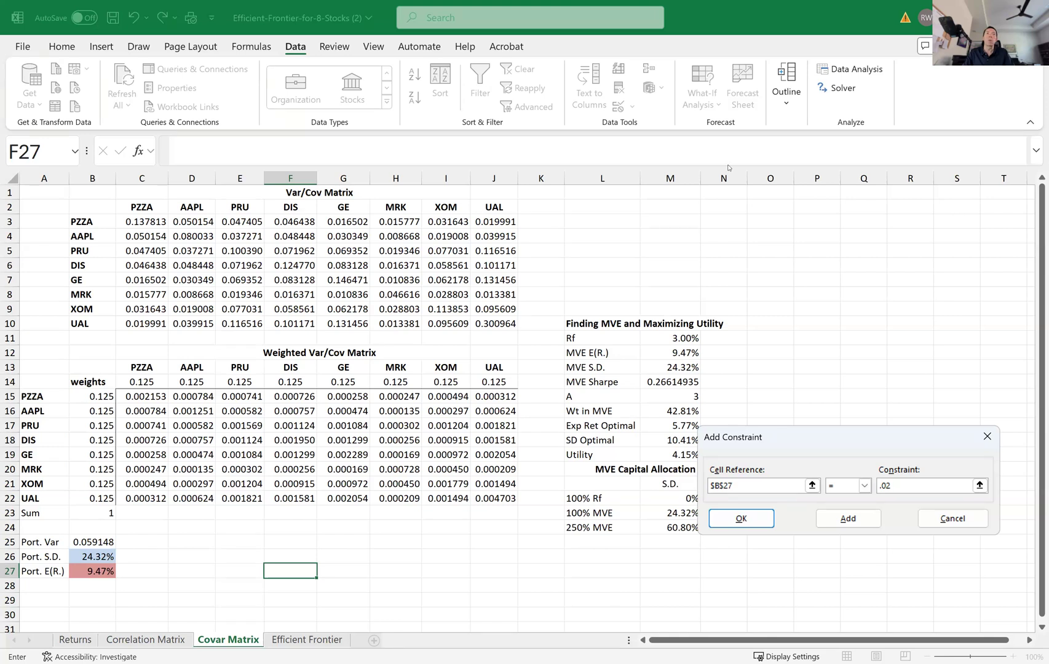
{"action": "key", "text": "Return"}
Step: Check the constraints on the weight sum and the expected return, and solve for the minimizing weights
{"action": "left_click", "coordinate": [574, 315]}
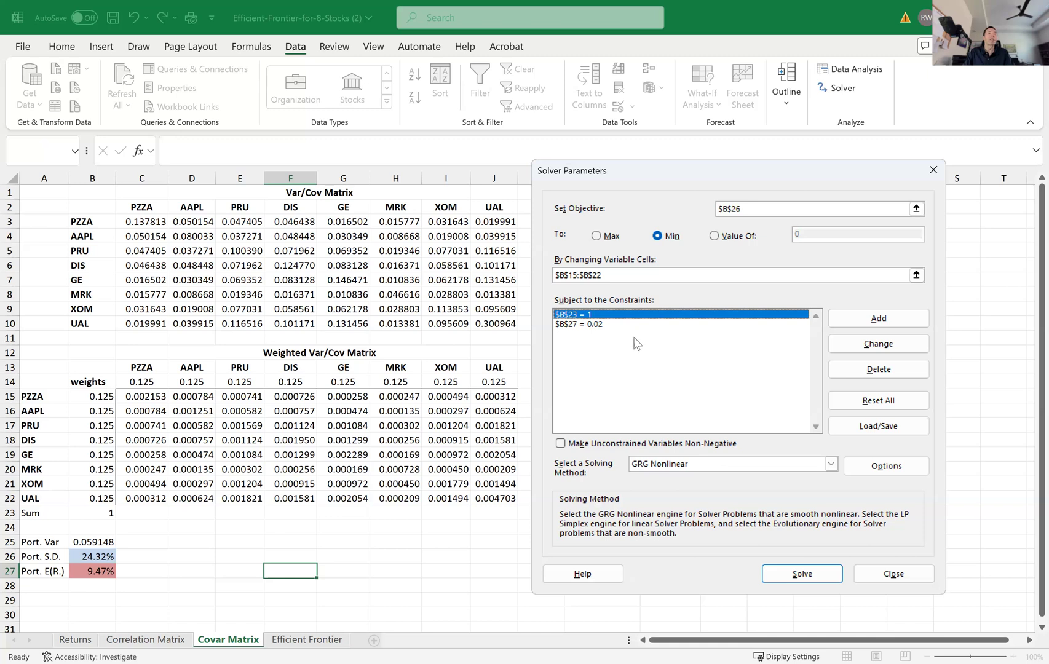
{"action": "left_click", "coordinate": [594, 325]}
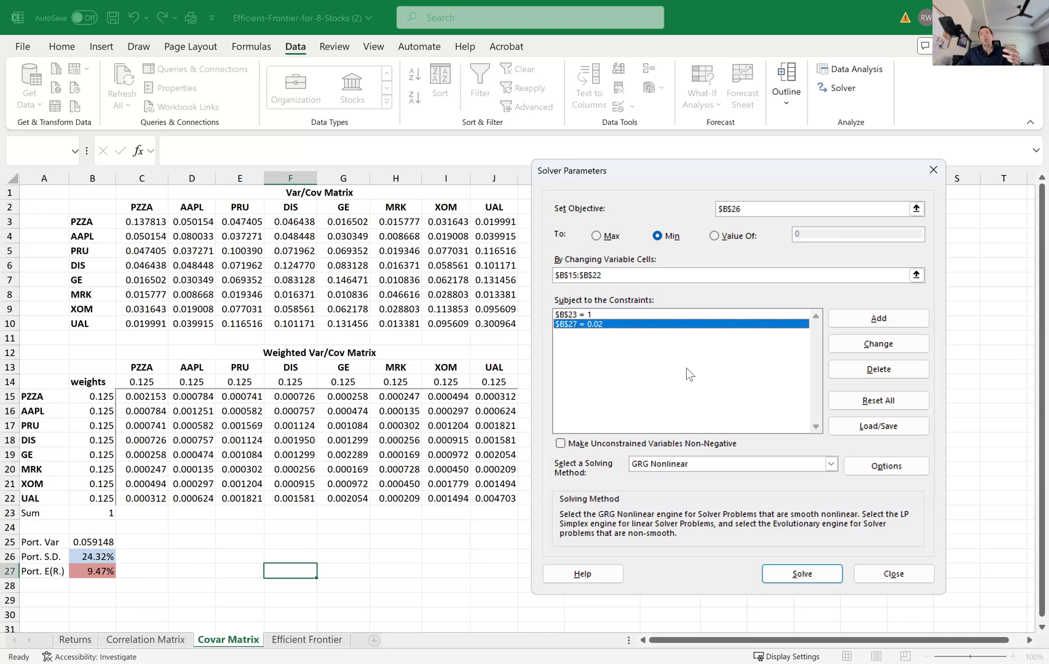
{"action": "left_click", "coordinate": [826, 576]}
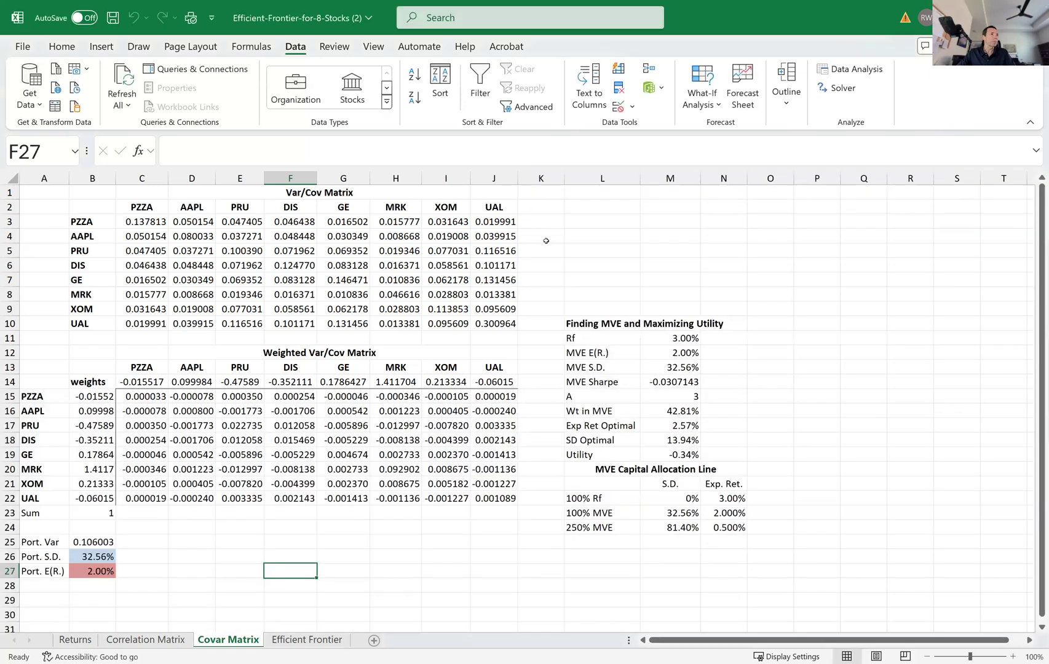
Step: Inspect the solved weights in B15:B22, their sum, the portfolio standard deviation and the expected return
{"action": "left_click", "coordinate": [209, 524]}
{"action": "left_click_drag", "start_coordinate": [93, 394], "coordinate": [113, 499]}
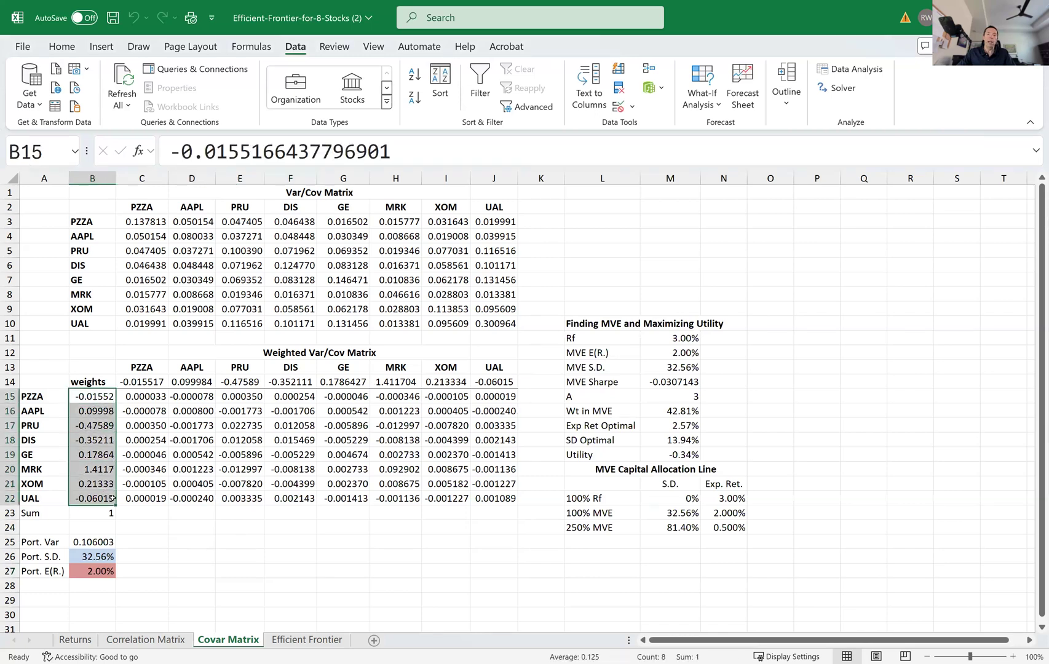
{"action": "left_click", "coordinate": [87, 555]}
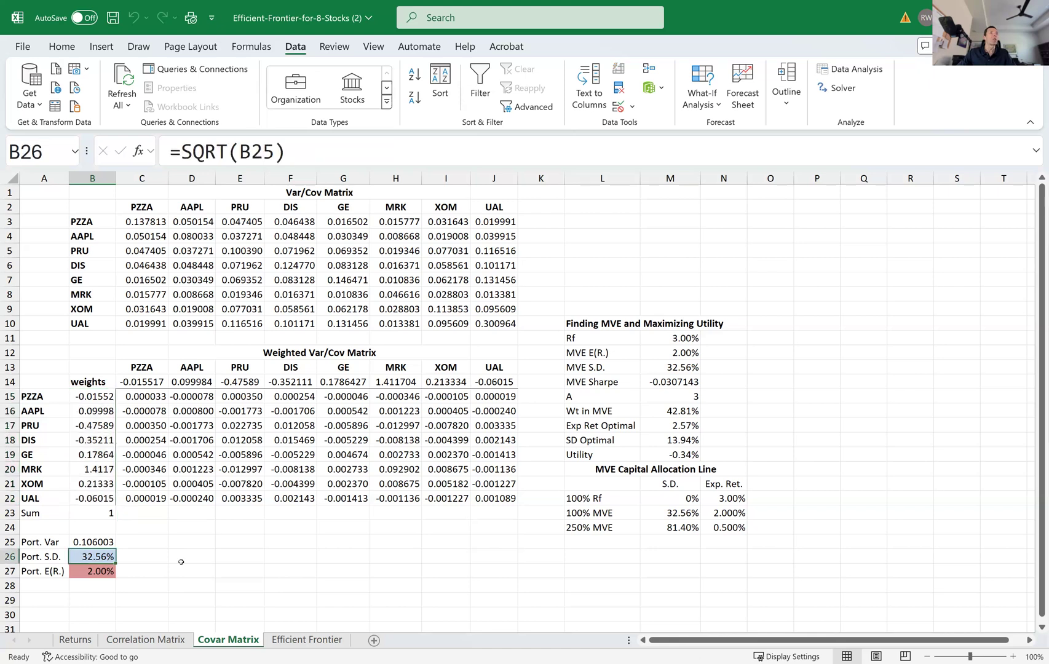
{"action": "left_click", "coordinate": [95, 513]}
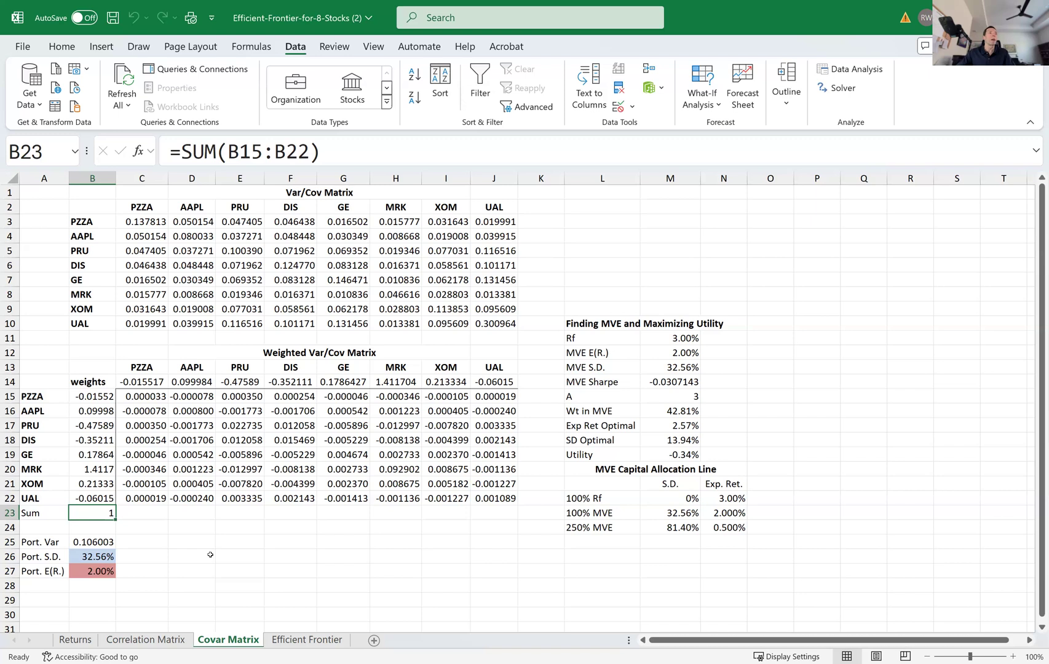
{"action": "left_click", "coordinate": [111, 573]}
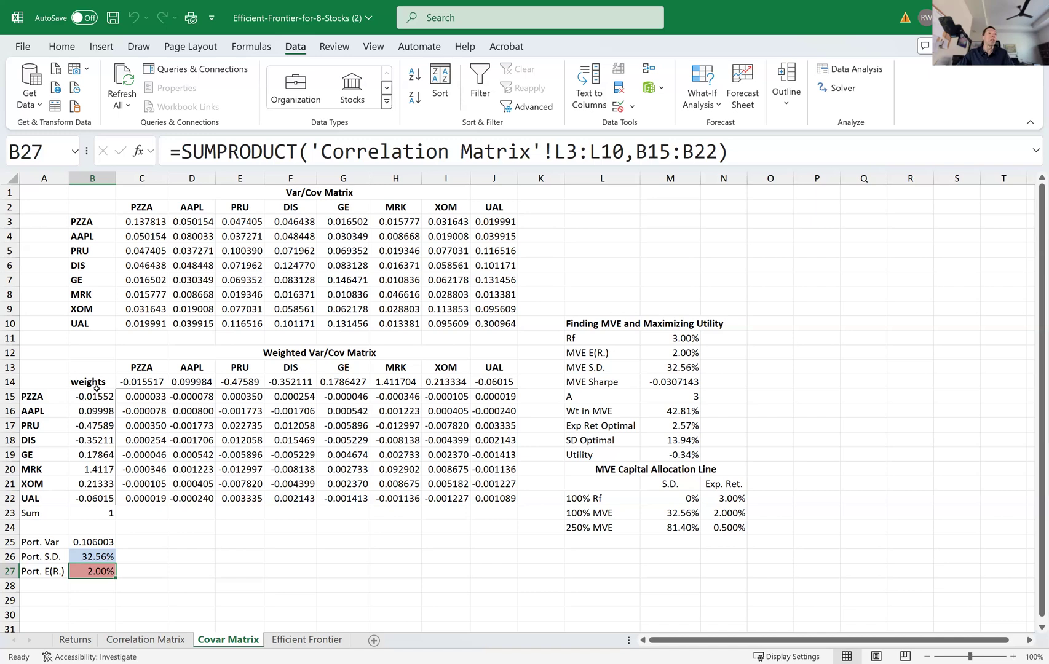
{"action": "left_click_drag", "start_coordinate": [94, 394], "coordinate": [99, 499]}
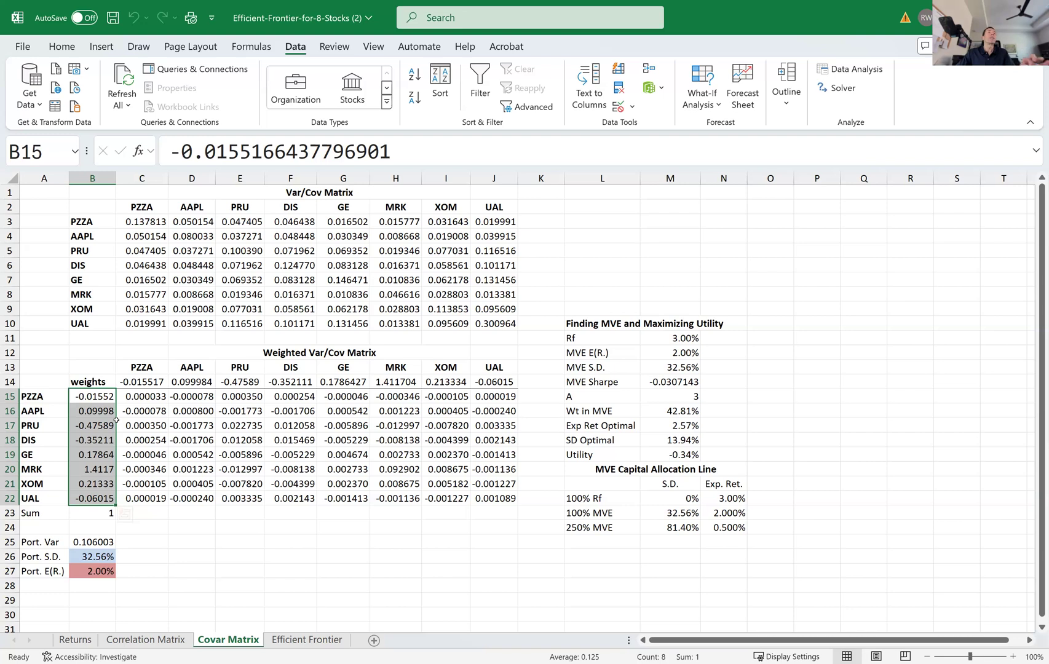
Step: Copy the portfolio standard deviation from B26 and paste it as a value into B3 of the Efficient Frontier sheet
{"action": "left_click", "coordinate": [106, 556]}
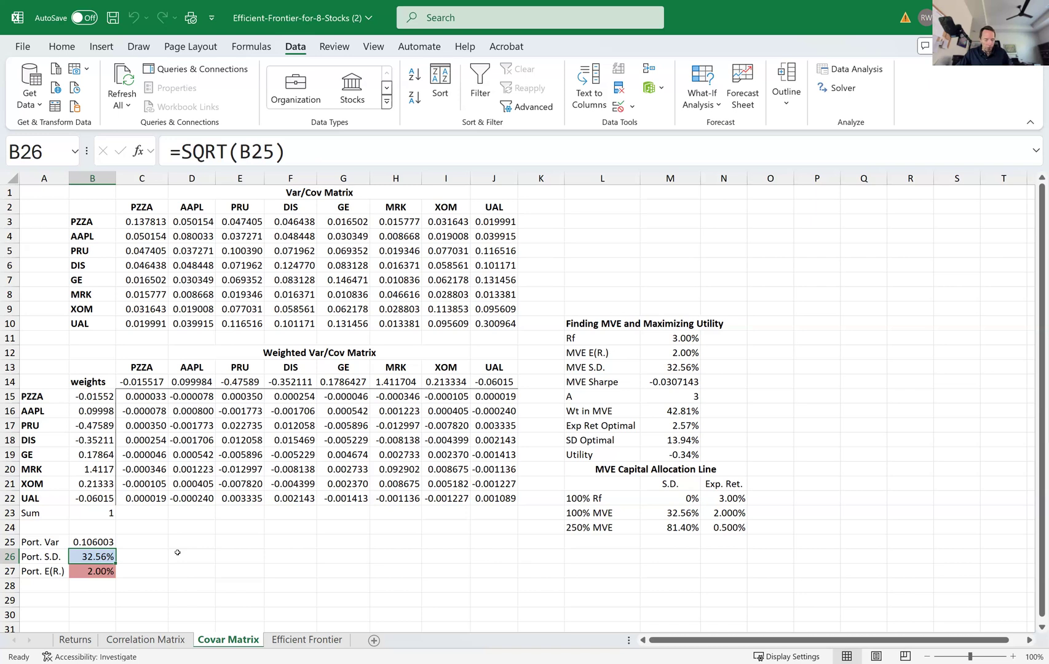
{"action": "key", "text": "ctrl+c"}
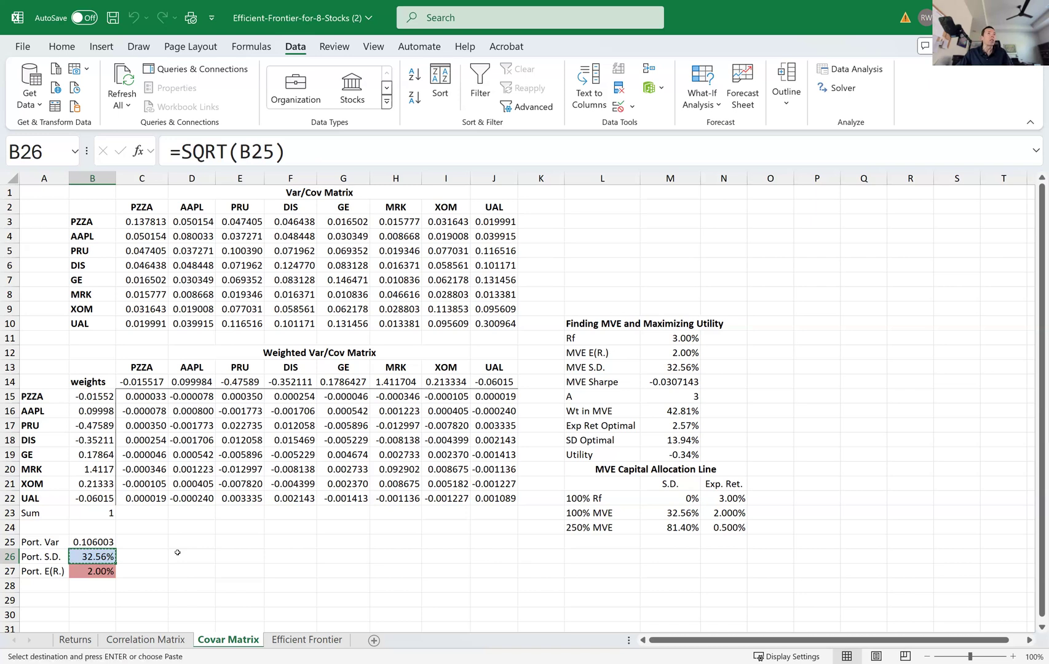
{"action": "left_click", "coordinate": [307, 640]}
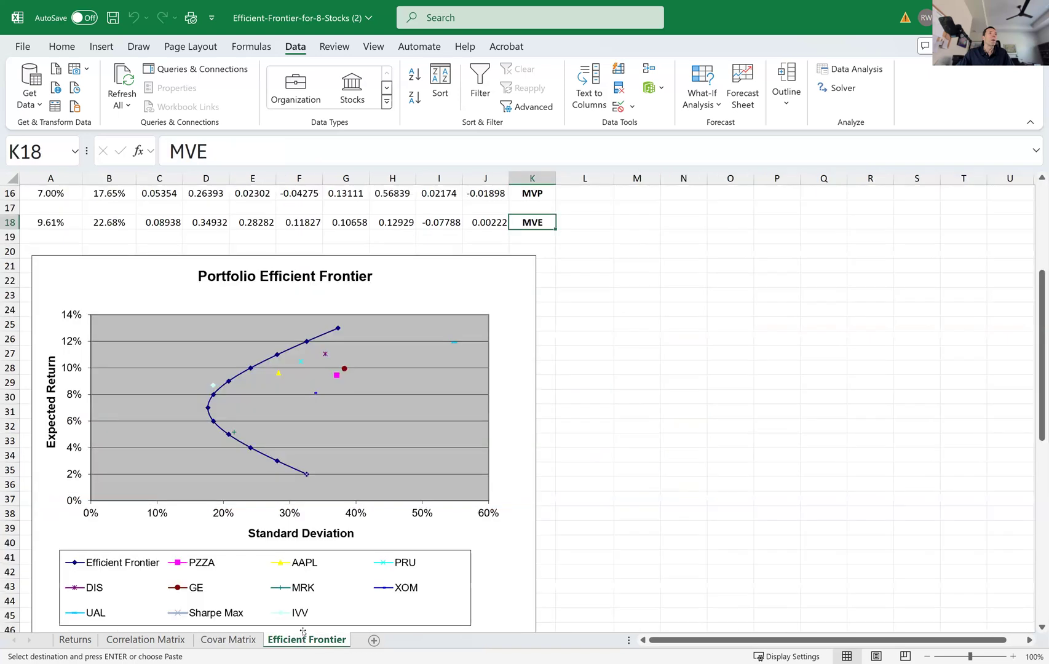
{"action": "scroll", "coordinate": [313, 519], "scroll_direction": "up", "scroll_amount": 5}
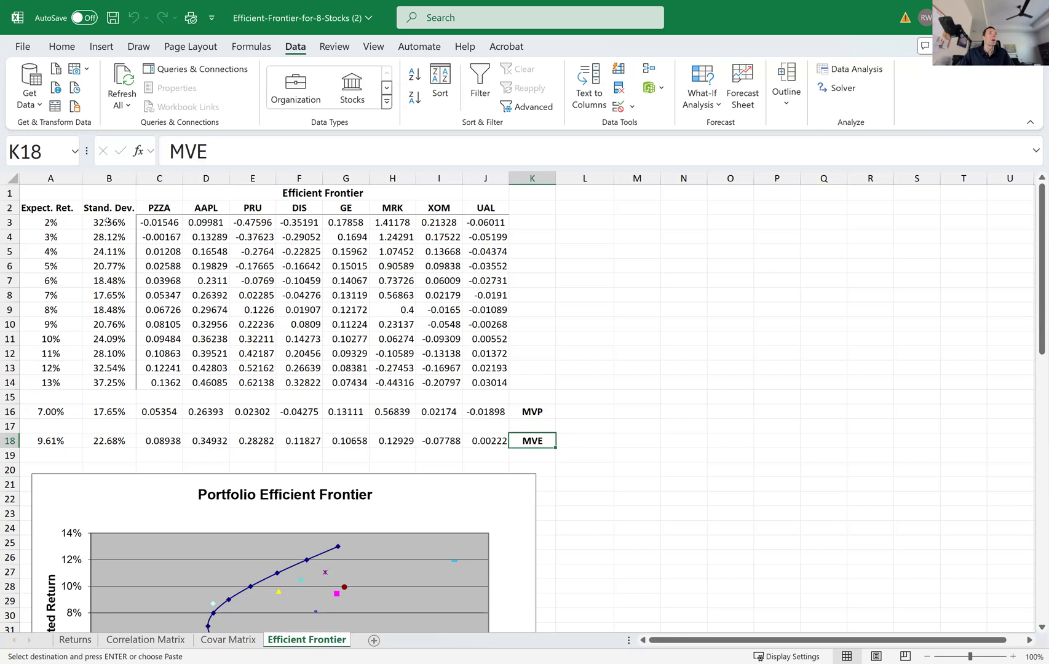
{"action": "left_click", "coordinate": [108, 222]}
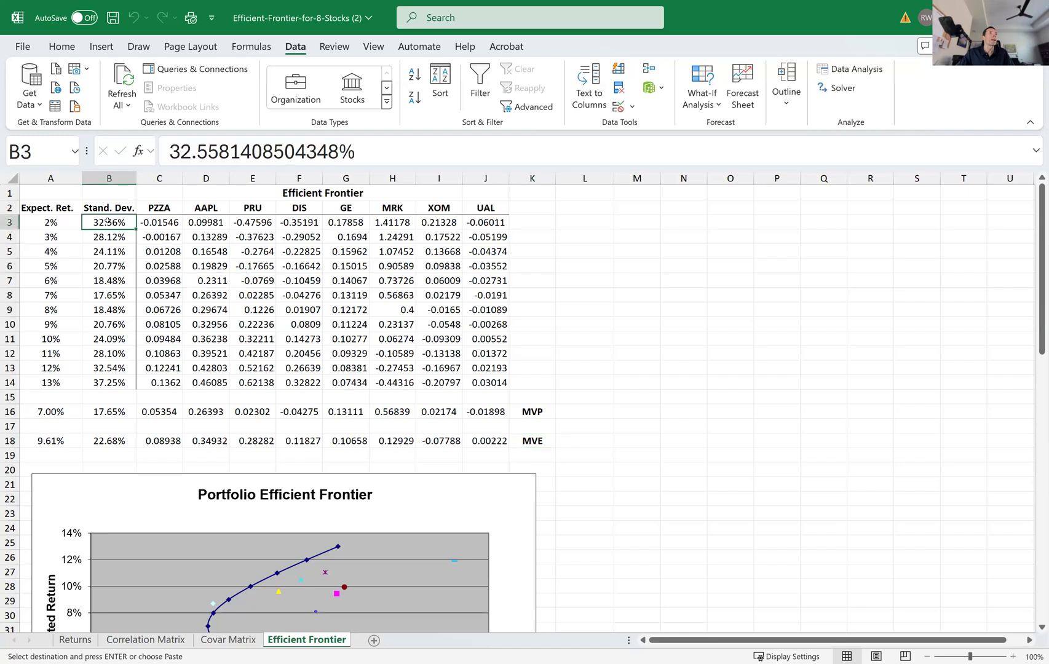
{"action": "left_click", "coordinate": [61, 48]}
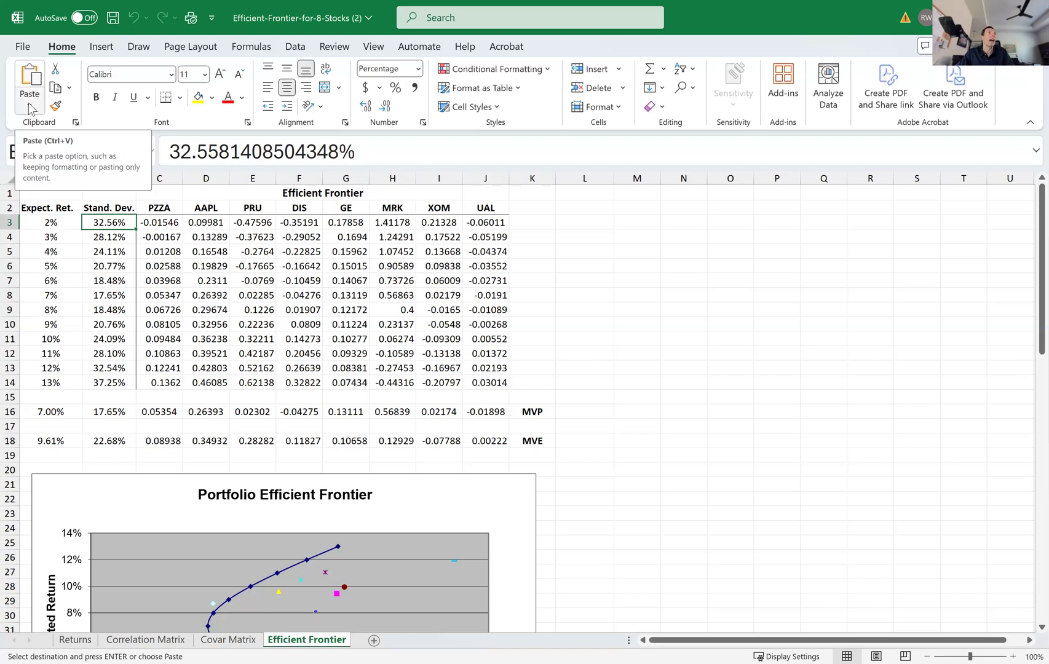
{"action": "left_click", "coordinate": [30, 109]}
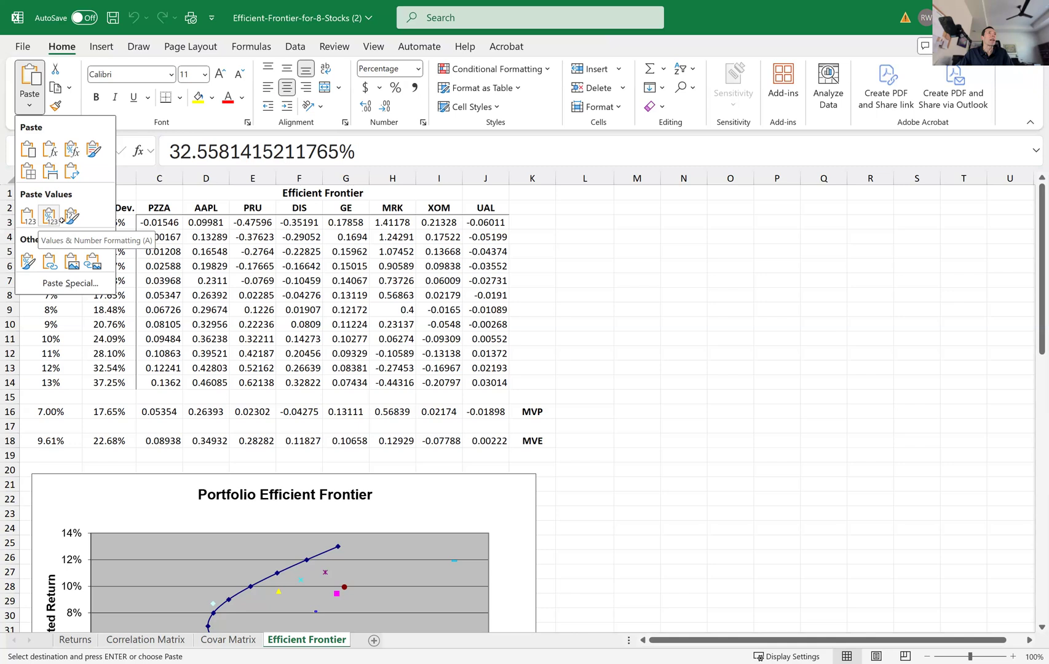
{"action": "key", "text": "Return"}
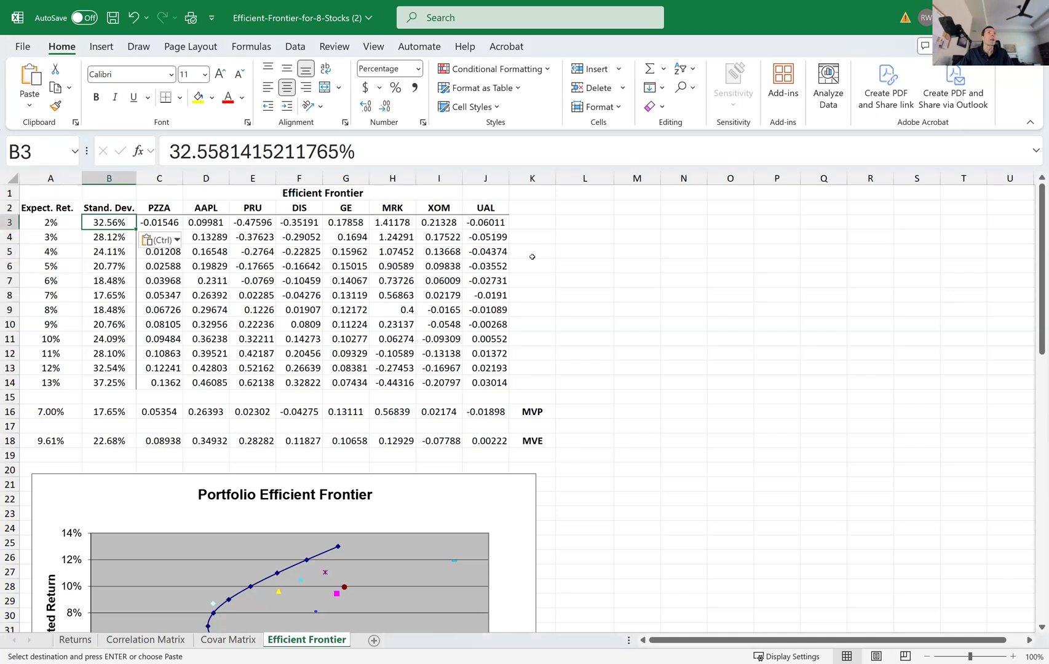
{"action": "left_click", "coordinate": [562, 257]}
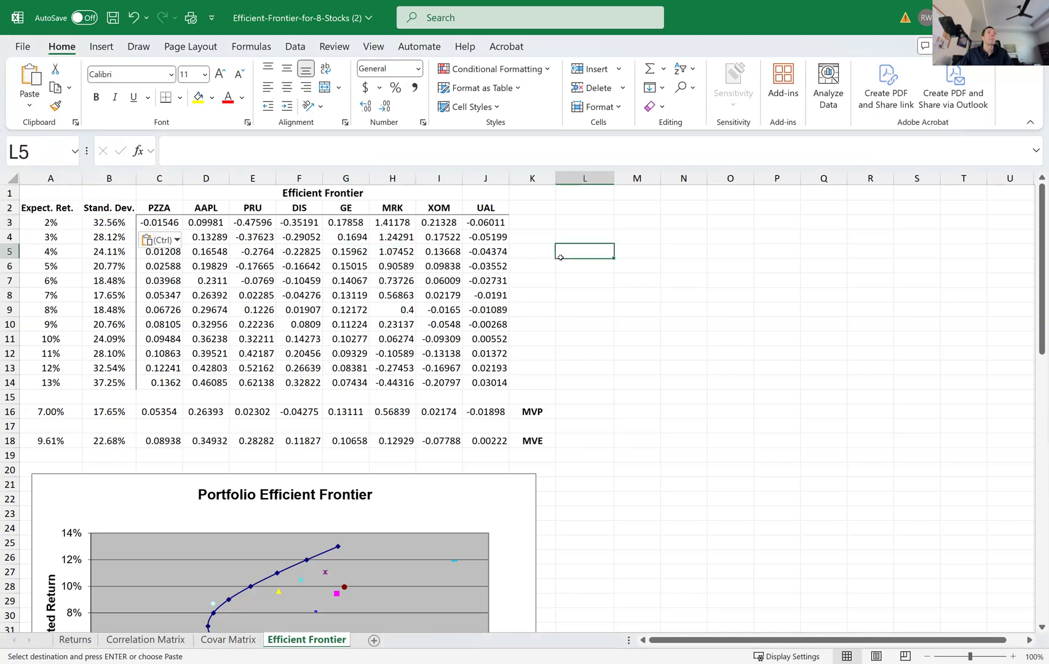
Step: Copy the weights in C14:J14 of the Covar Matrix sheet and paste them as values into the Efficient Frontier sheet's 2% row, starting at C3
{"action": "left_click", "coordinate": [148, 224]}
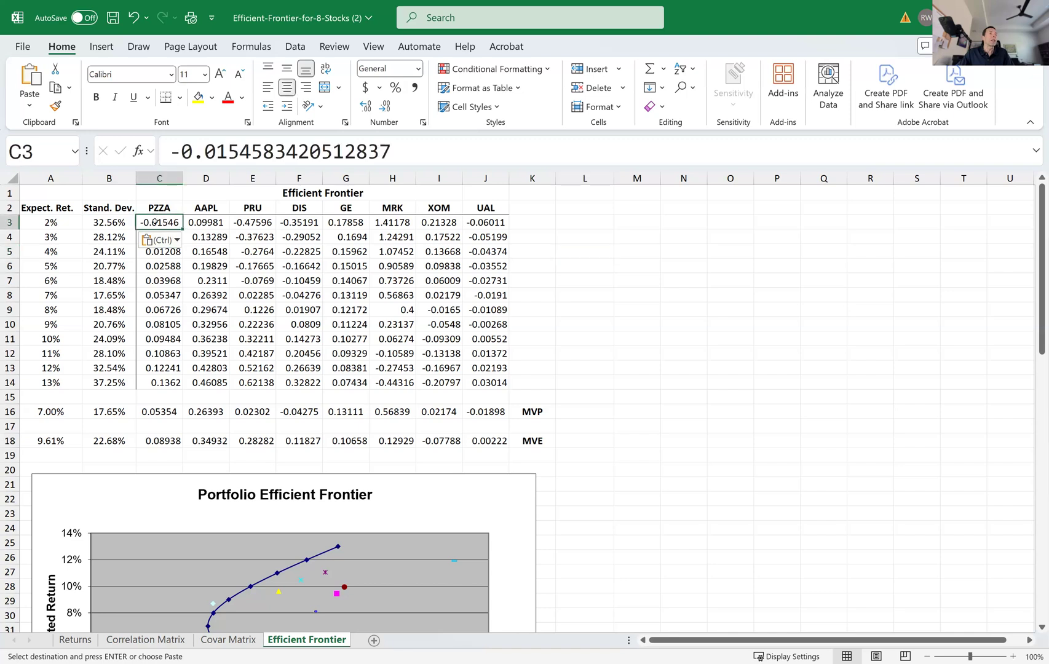
{"action": "left_click_drag", "start_coordinate": [177, 222], "coordinate": [476, 225]}
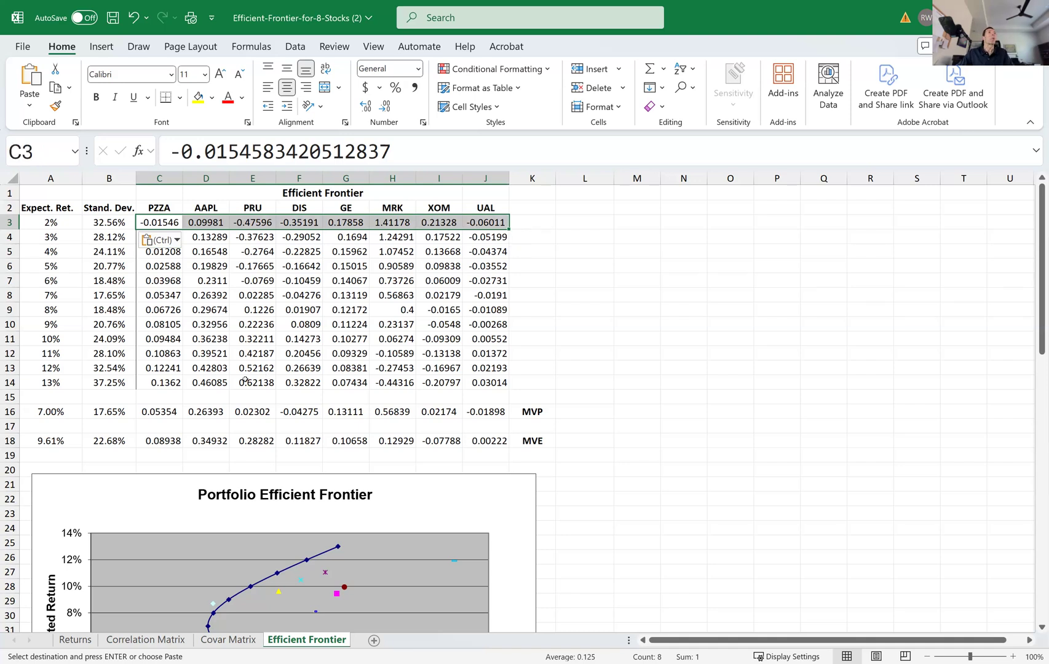
{"action": "left_click", "coordinate": [230, 640]}
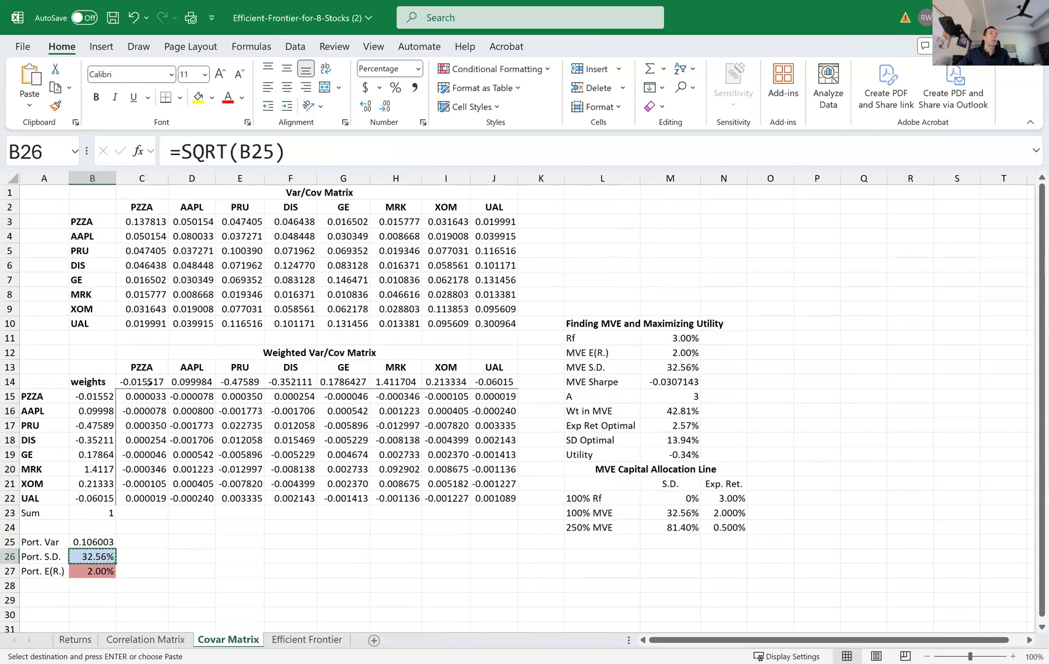
{"action": "left_click_drag", "start_coordinate": [149, 382], "coordinate": [504, 382]}
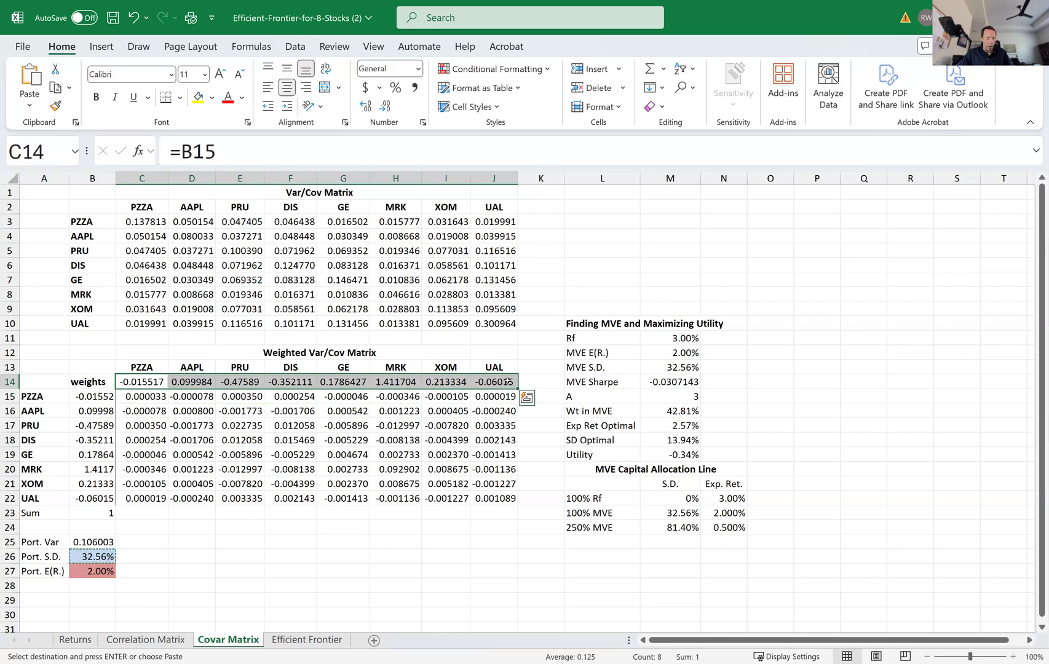
{"action": "key", "text": "ctrl+c"}
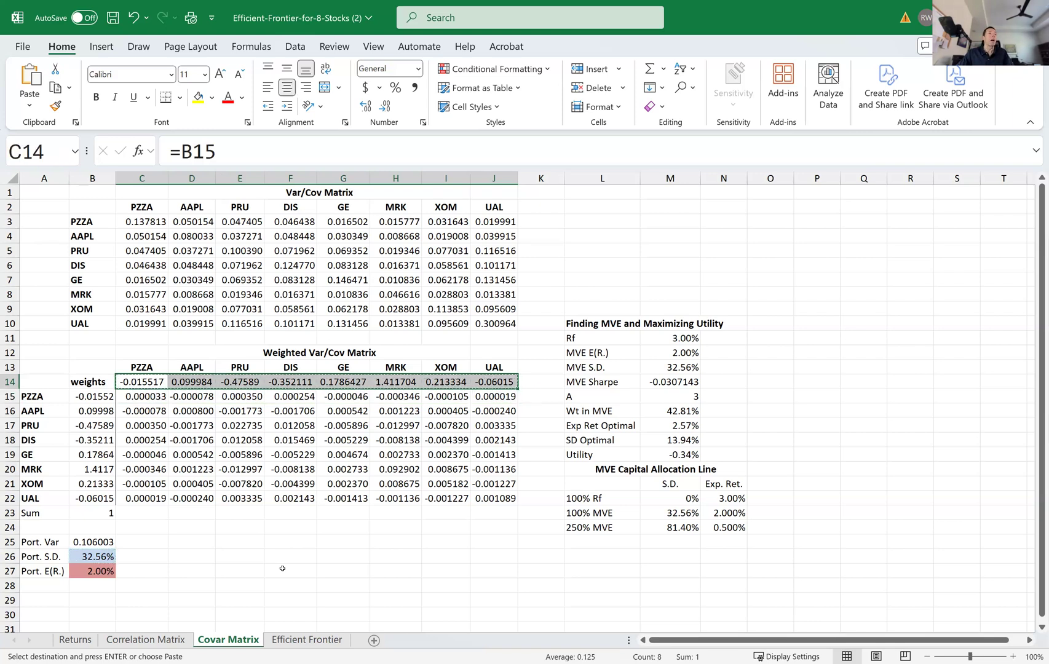
{"action": "left_click", "coordinate": [293, 643]}
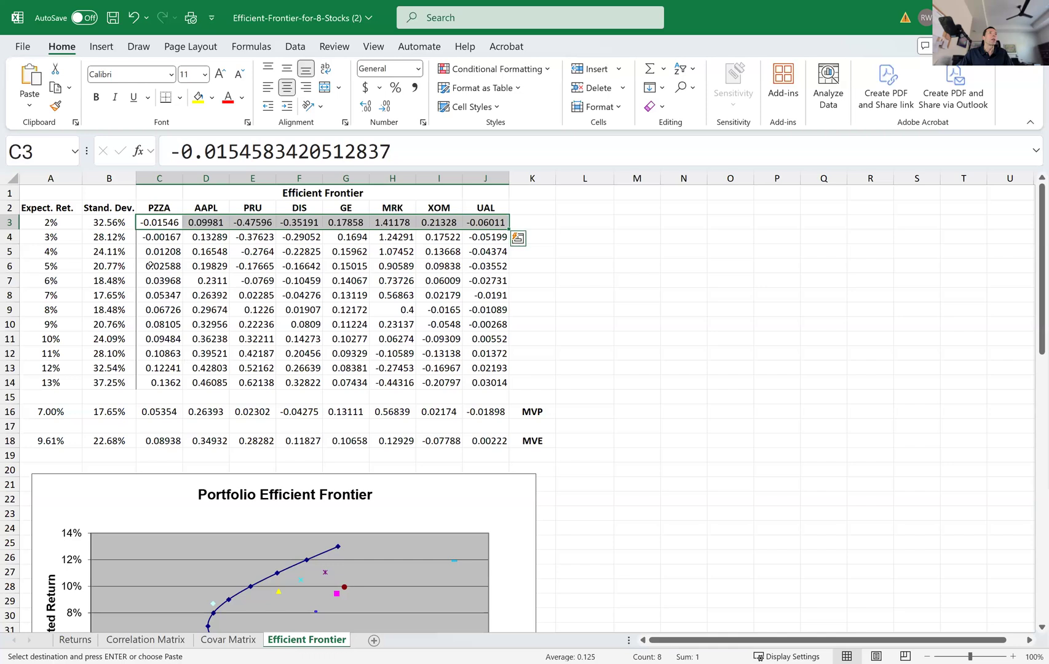
{"action": "left_click", "coordinate": [163, 224]}
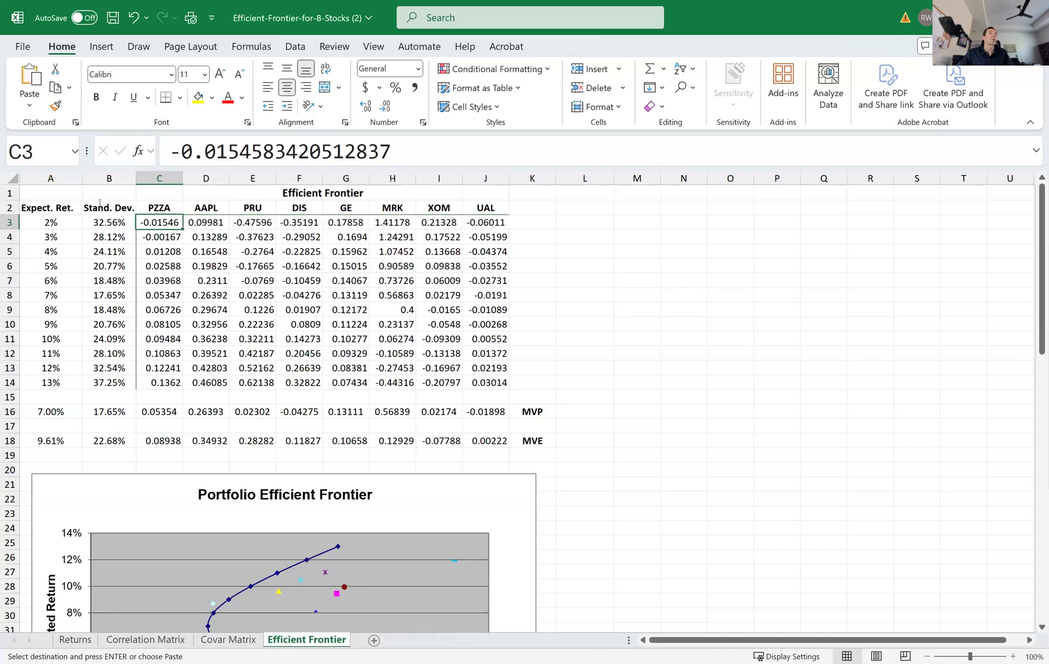
{"action": "left_click", "coordinate": [35, 110]}
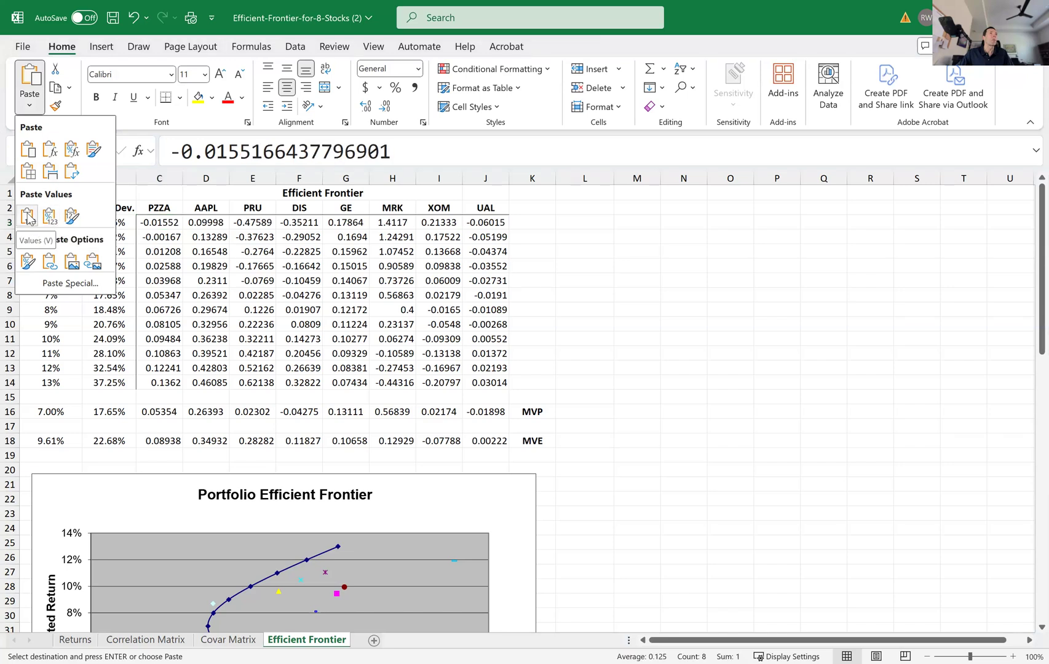
{"action": "left_click", "coordinate": [28, 217]}
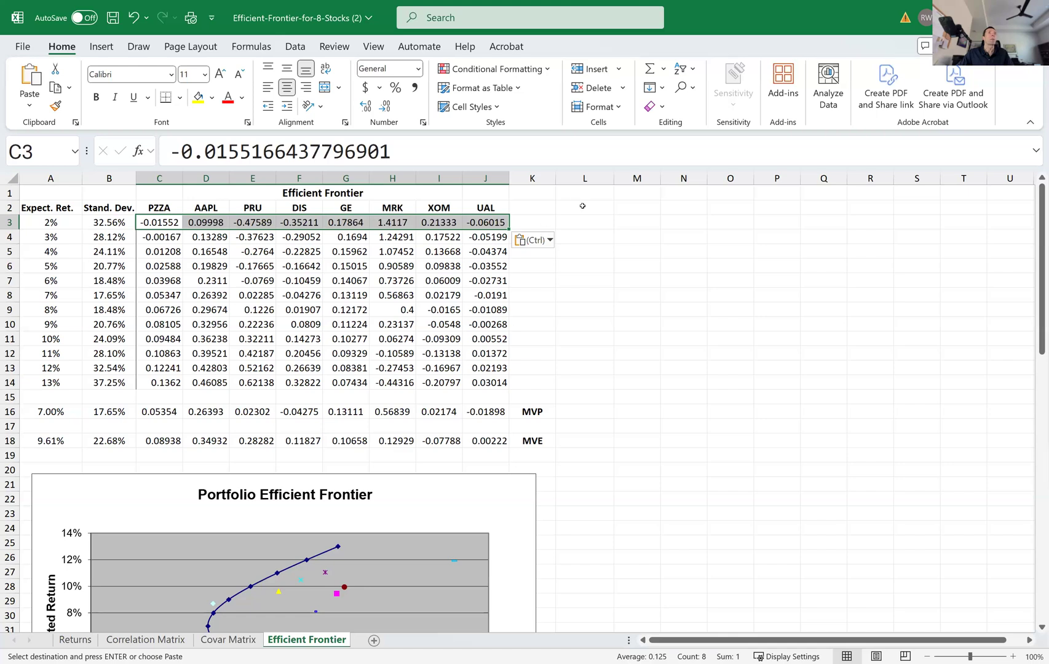
Step: Examine the 2% row's expected return and standard deviation and its corresponding point on the Portfolio Efficient Frontier chart
{"action": "left_click", "coordinate": [583, 220]}
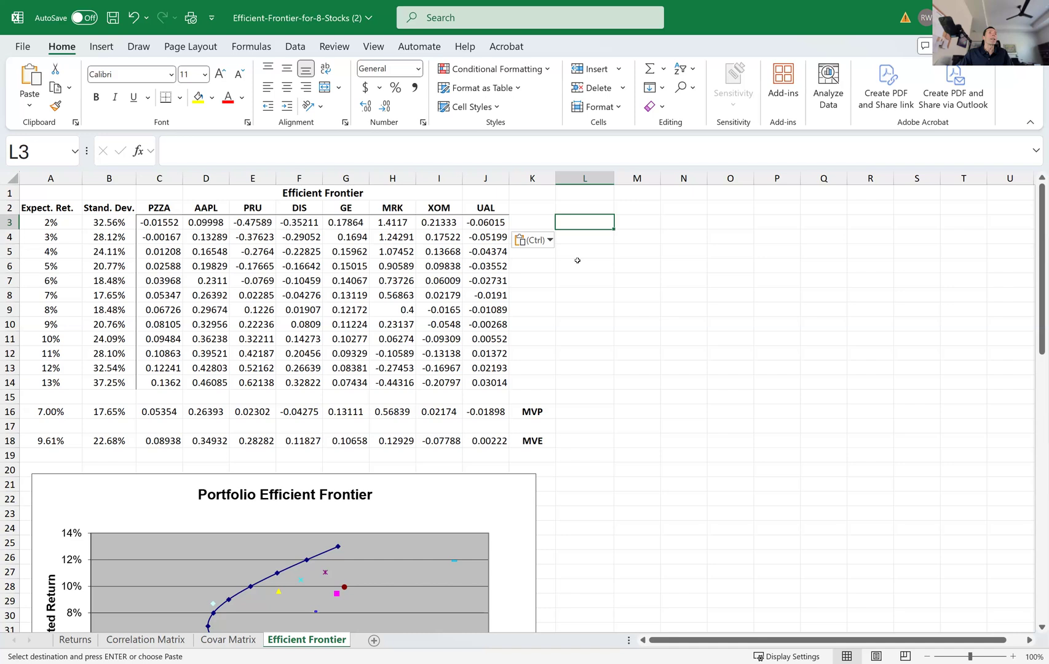
{"action": "scroll", "coordinate": [578, 260], "scroll_direction": "down", "scroll_amount": 3}
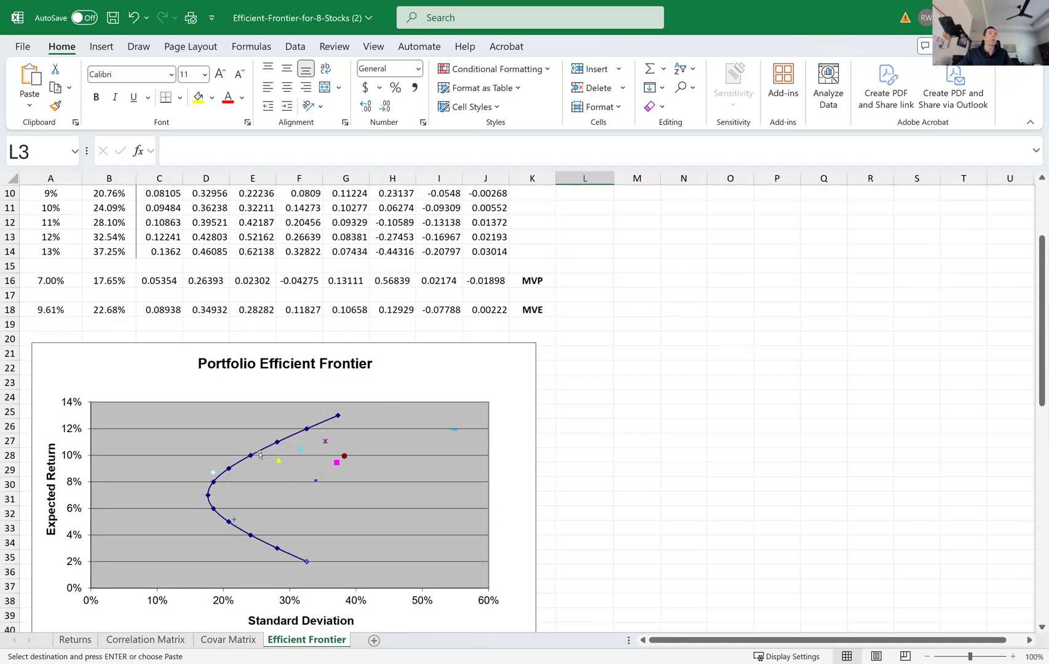
{"action": "scroll", "coordinate": [261, 458], "scroll_direction": "up", "scroll_amount": 3}
{"action": "scroll", "coordinate": [262, 459], "scroll_direction": "down", "scroll_amount": 1}
{"action": "scroll", "coordinate": [103, 256], "scroll_direction": "up", "scroll_amount": 1}
{"action": "left_click_drag", "start_coordinate": [55, 220], "coordinate": [103, 222]}
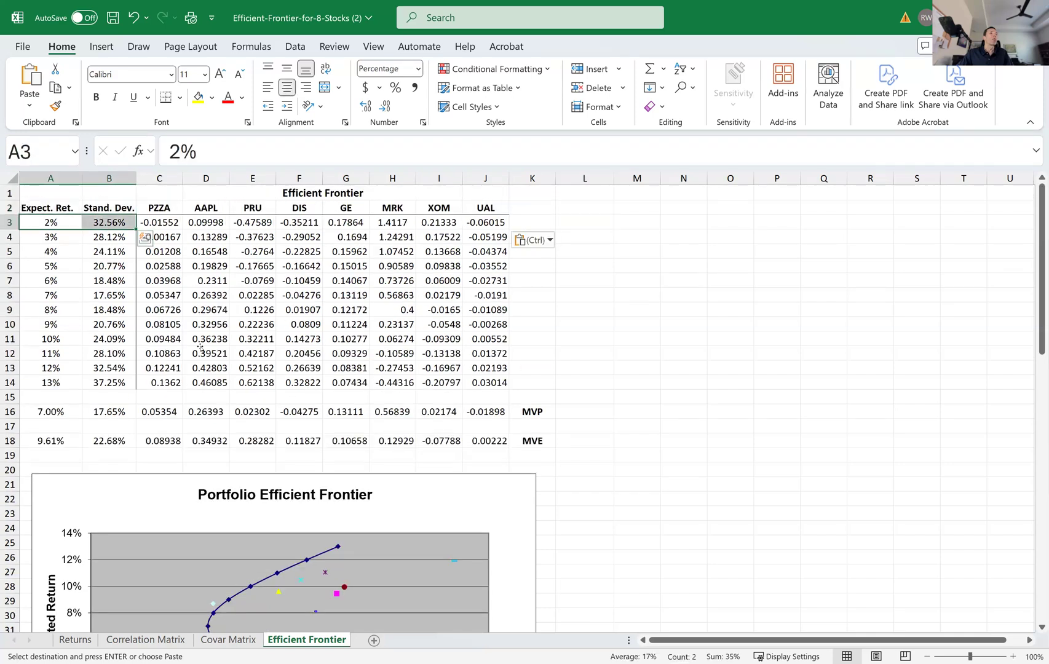
{"action": "scroll", "coordinate": [200, 348], "scroll_direction": "down", "scroll_amount": 4}
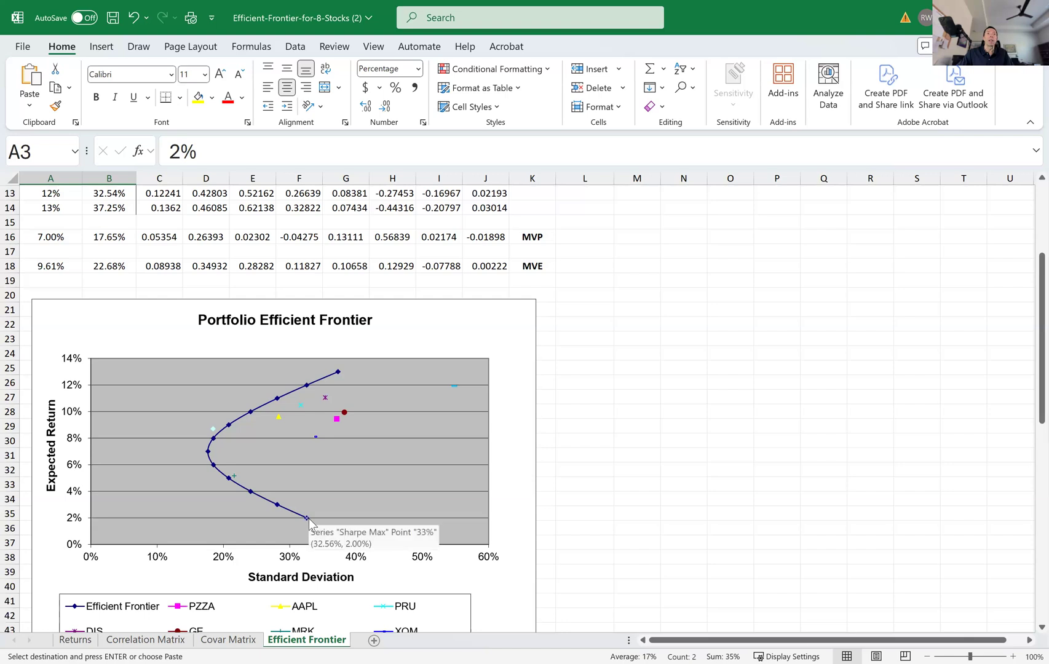
{"action": "left_click", "coordinate": [621, 334]}
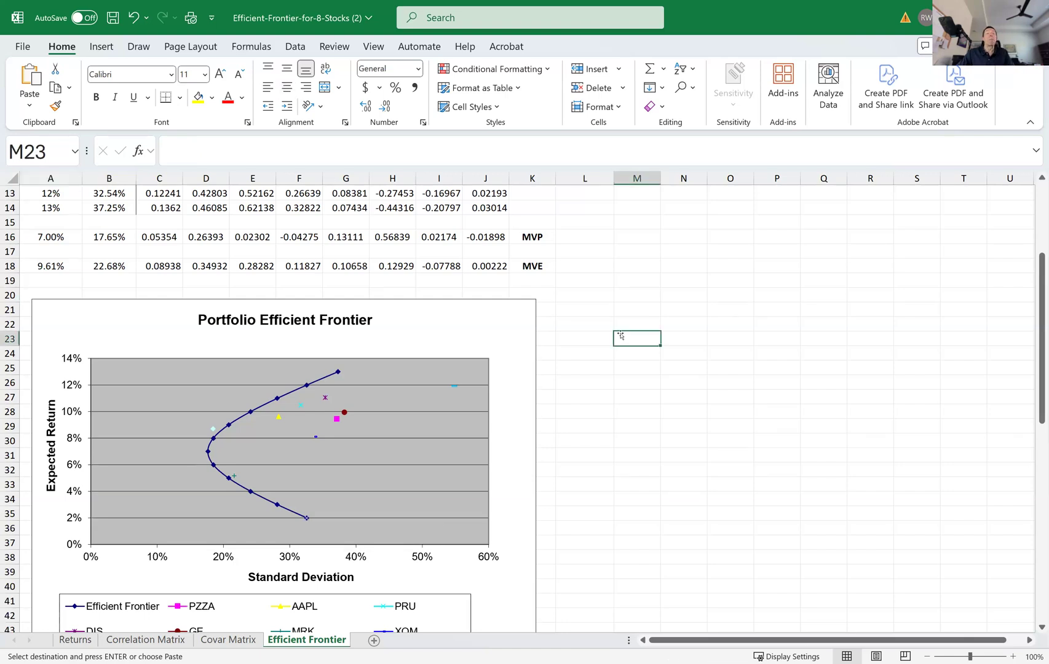
{"action": "scroll", "coordinate": [618, 332], "scroll_direction": "up", "scroll_amount": 4}
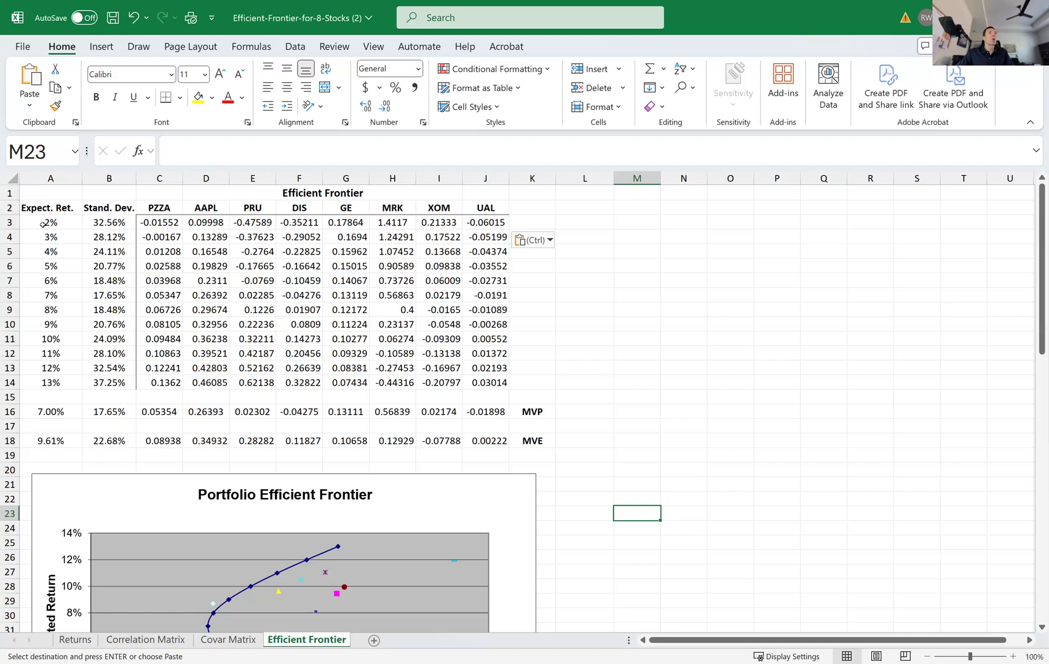
{"action": "scroll", "coordinate": [190, 411], "scroll_direction": "down", "scroll_amount": 5}
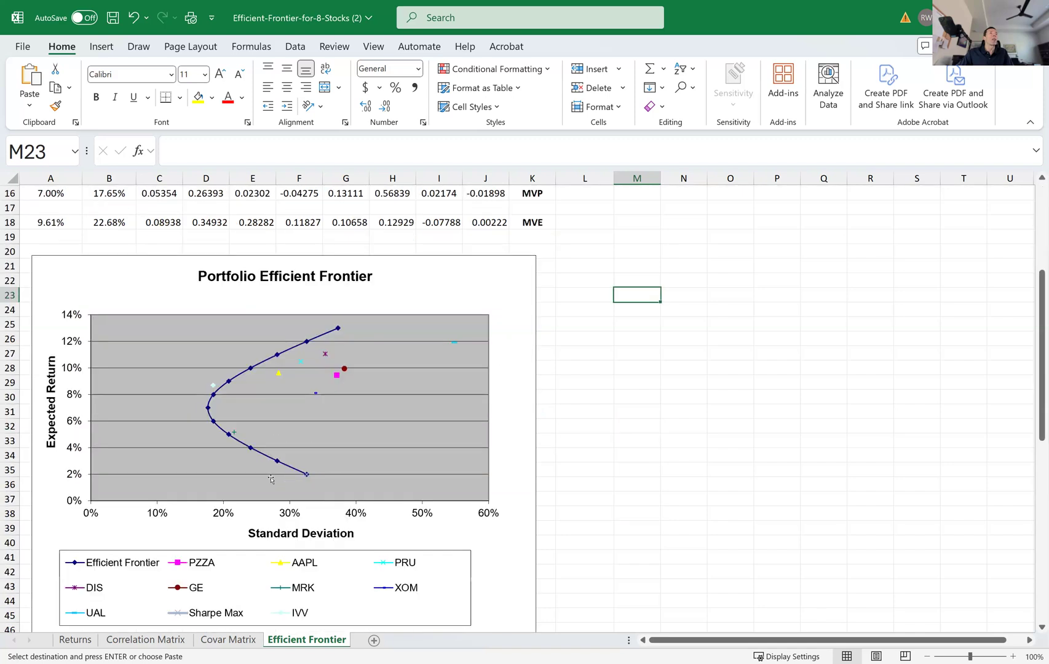
{"action": "mouse_move", "coordinate": [307, 481]}
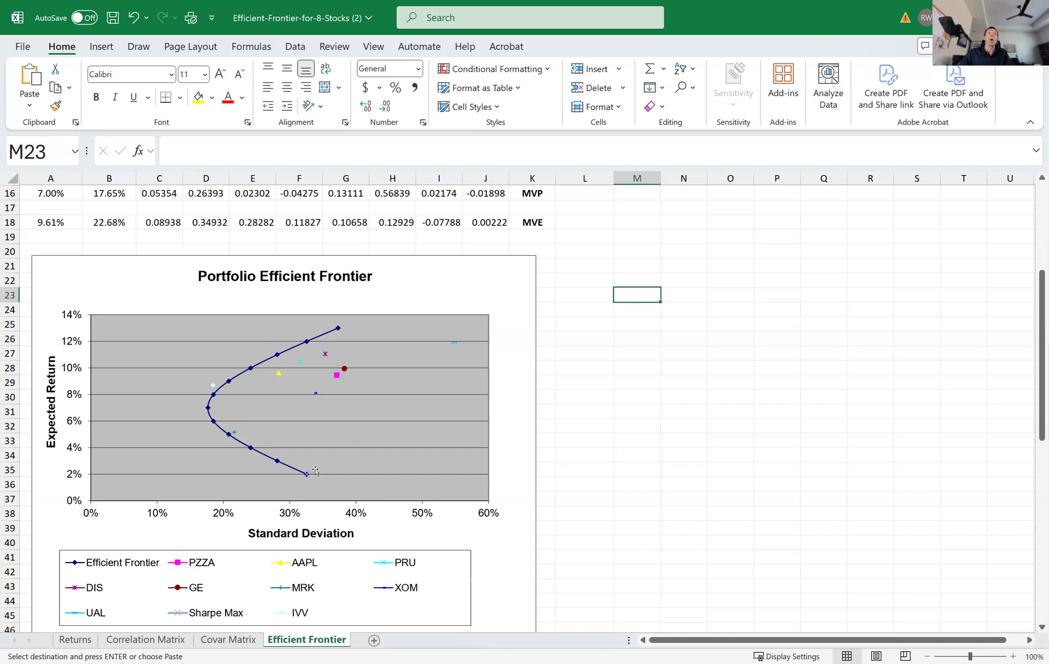
{"action": "left_click", "coordinate": [354, 445]}
{"action": "left_click", "coordinate": [617, 338]}
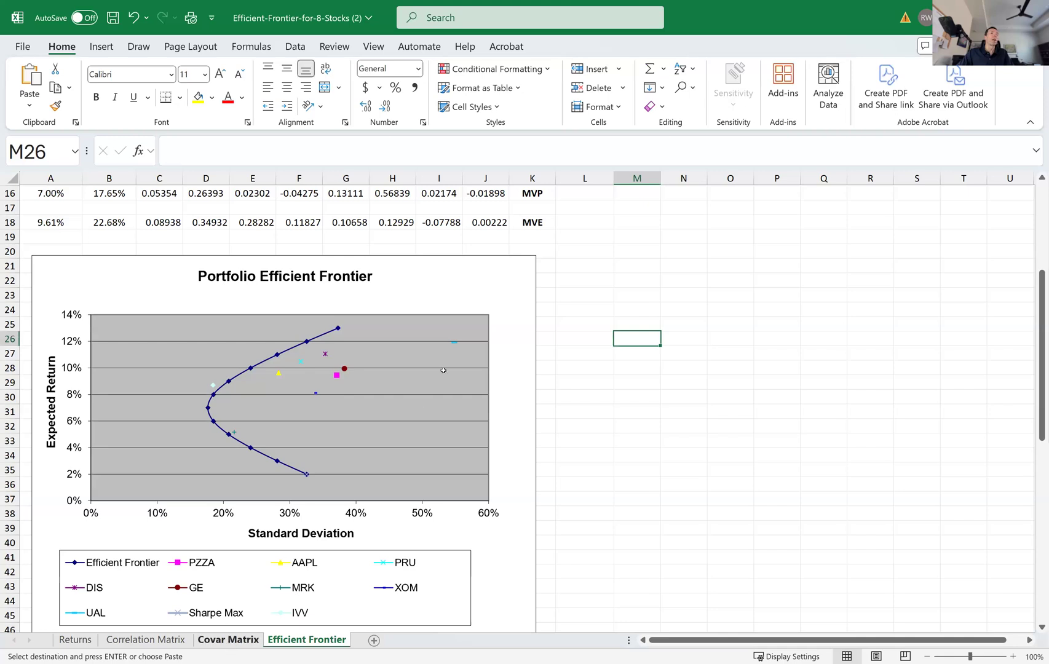
Step: On the Covar Matrix sheet, change Solver's constraint on B27 to 0.03 and solve for the weights minimizing B26
{"action": "left_click", "coordinate": [229, 640]}
{"action": "left_click", "coordinate": [228, 523]}
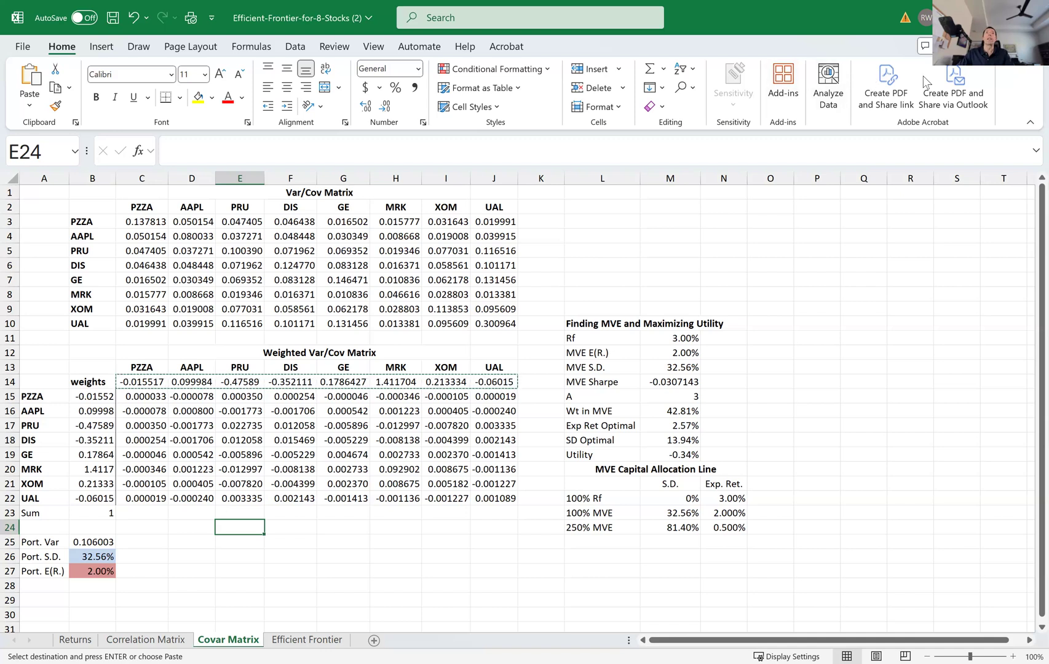
{"action": "left_click", "coordinate": [307, 47]}
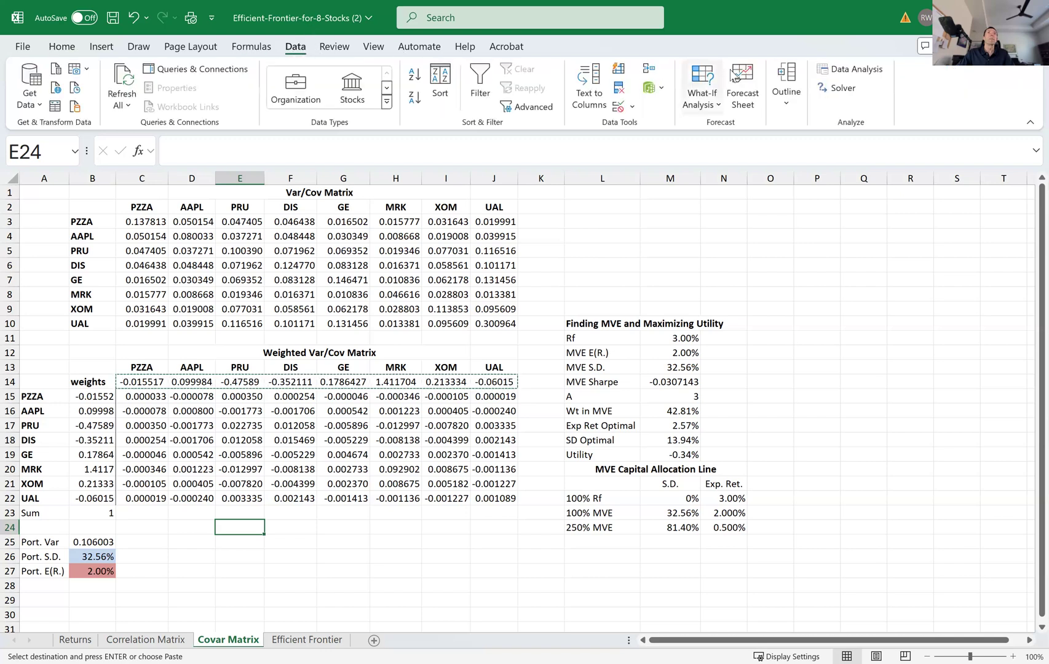
{"action": "left_click", "coordinate": [828, 92]}
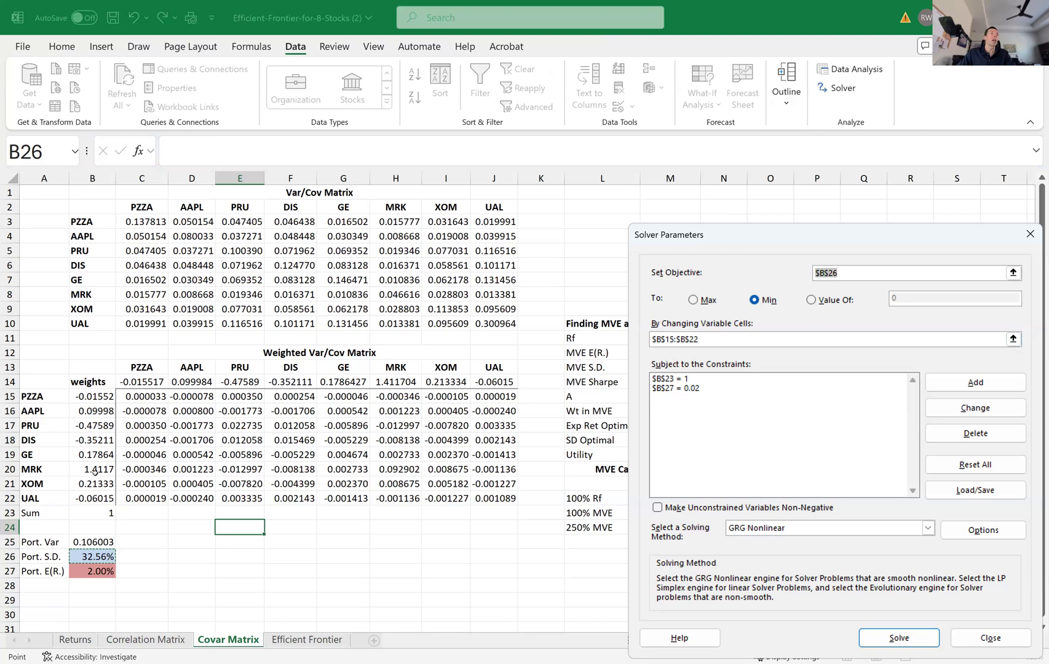
{"action": "left_click", "coordinate": [688, 388]}
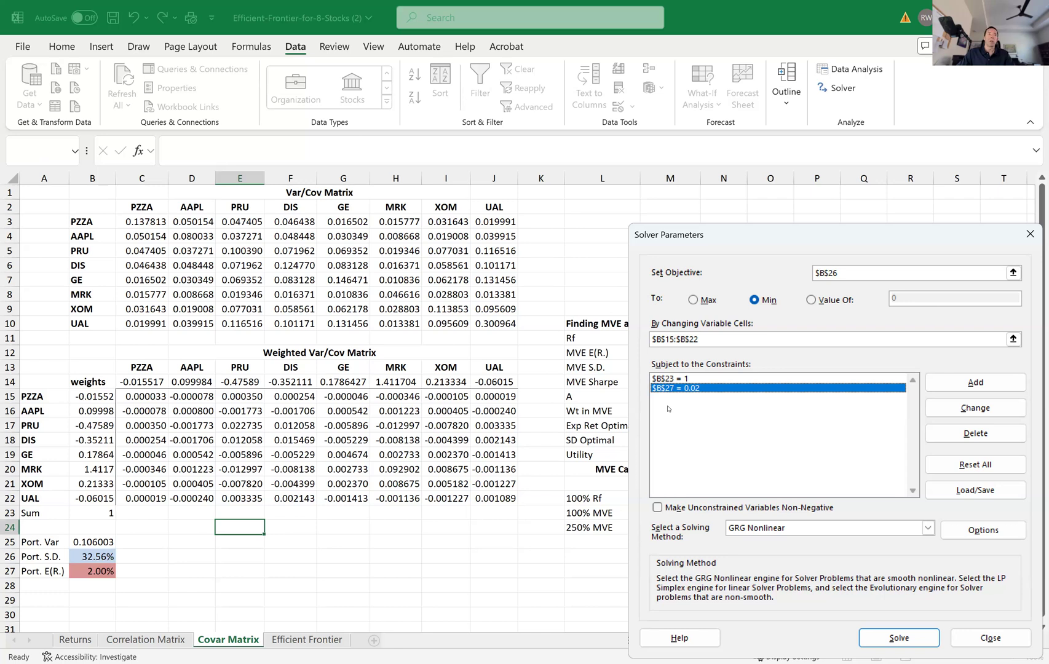
{"action": "left_click", "coordinate": [979, 409]}
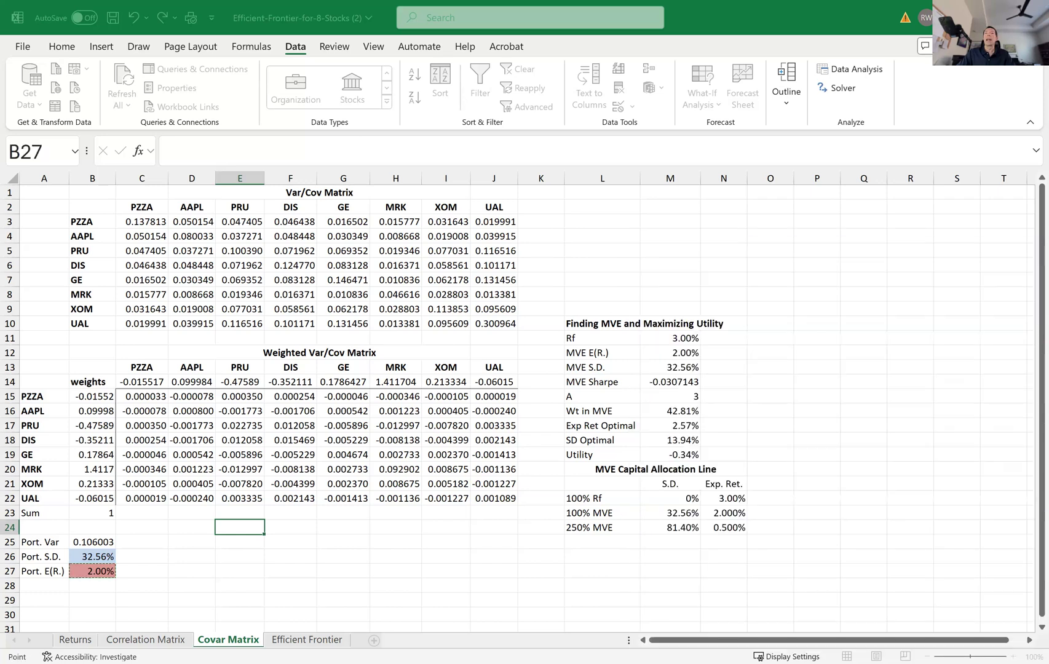
{"action": "left_click", "coordinate": [879, 302]}
{"action": "type", "text": "3"}
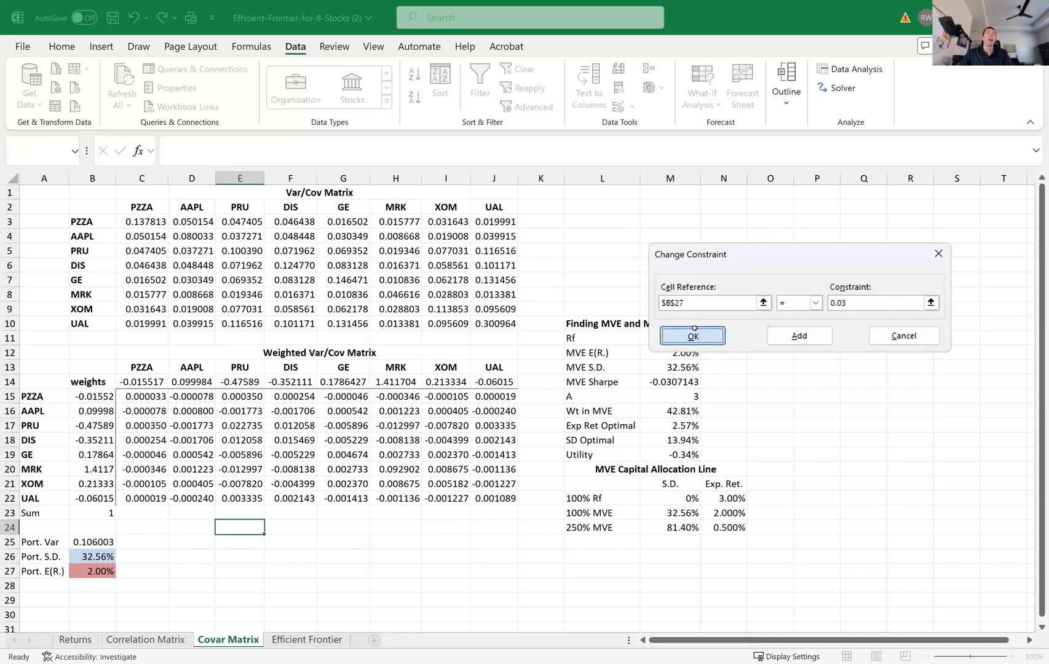
{"action": "left_click", "coordinate": [693, 336]}
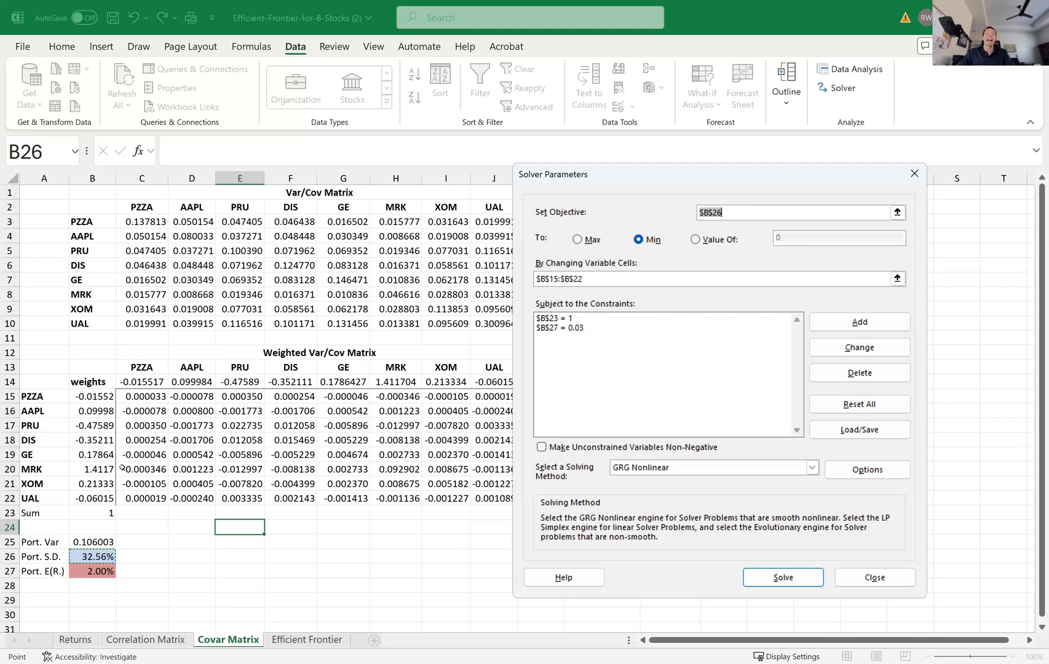
{"action": "left_click", "coordinate": [777, 578]}
{"action": "left_click", "coordinate": [773, 579]}
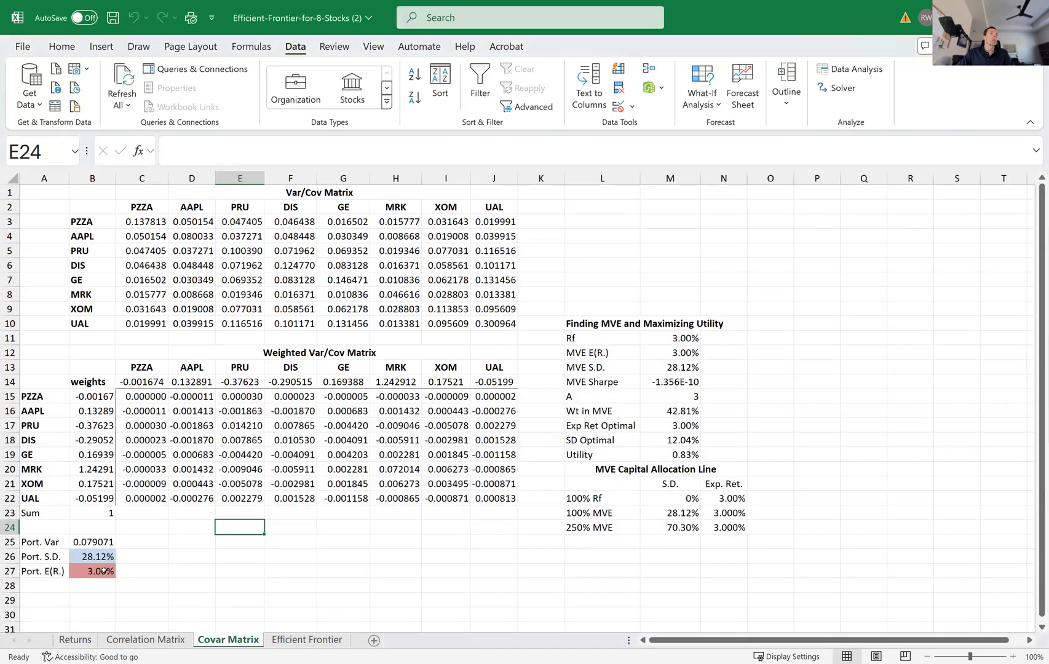
Step: Check the solved expected return, weights in B15:B22 and standard deviation against the Efficient Frontier sheet's 3% row and chart
{"action": "left_click", "coordinate": [103, 571]}
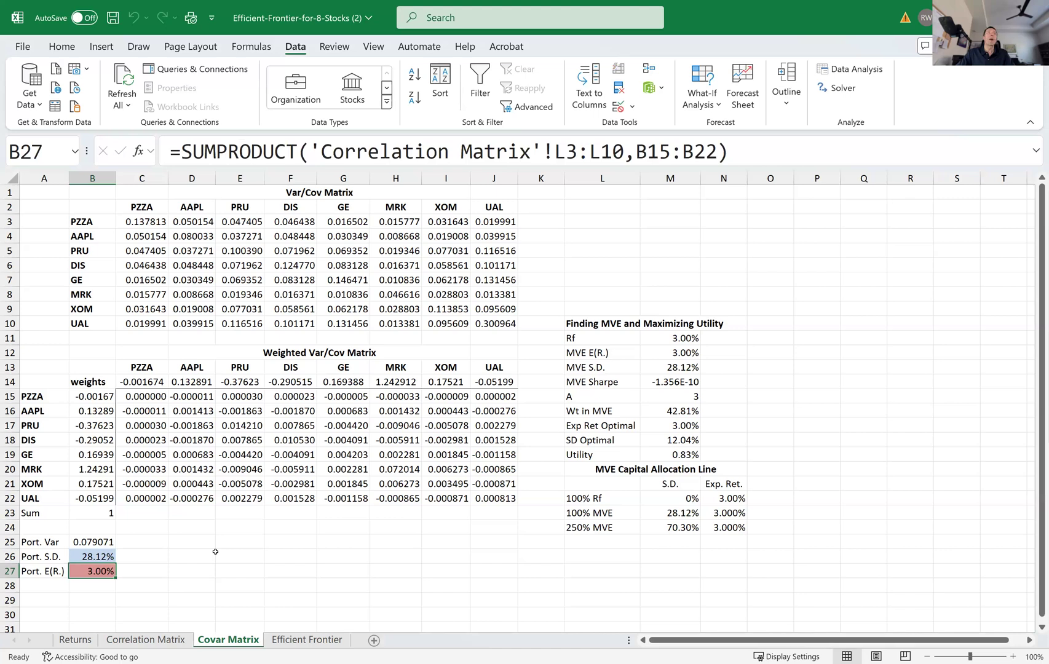
{"action": "left_click_drag", "start_coordinate": [104, 394], "coordinate": [98, 500]}
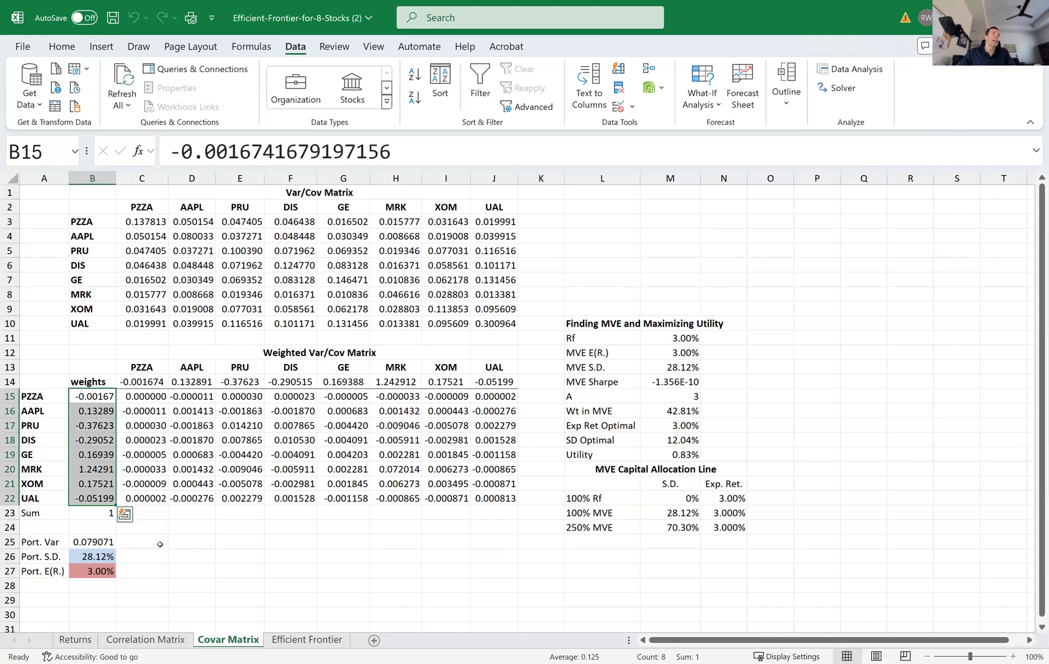
{"action": "left_click", "coordinate": [98, 556]}
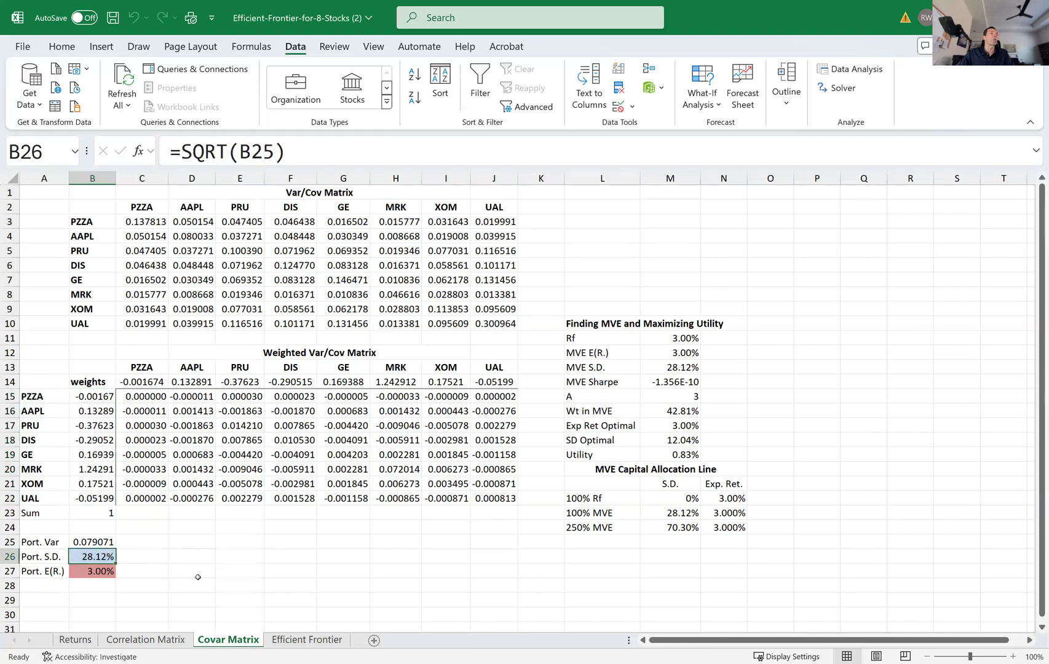
{"action": "left_click", "coordinate": [327, 642]}
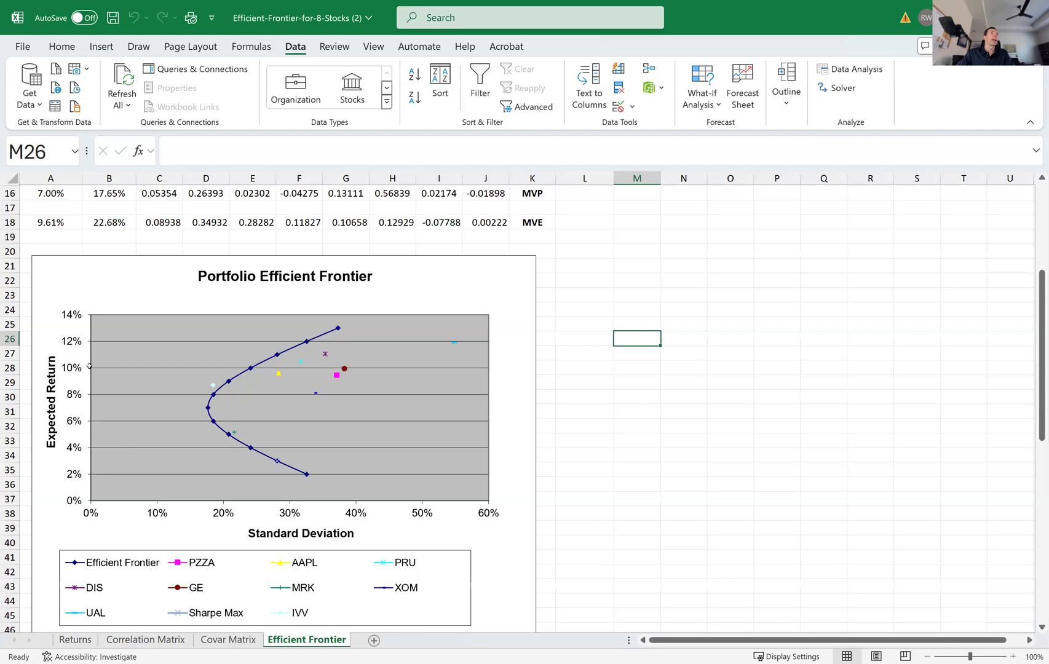
{"action": "scroll", "coordinate": [177, 294], "scroll_direction": "up", "scroll_amount": 5}
{"action": "left_click", "coordinate": [97, 237]}
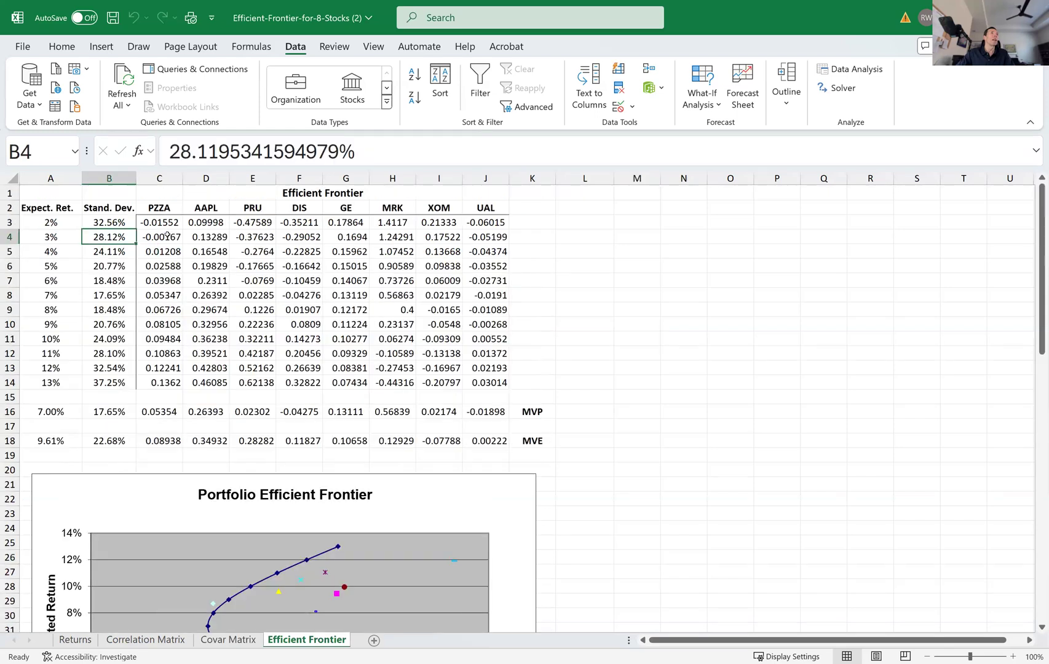
{"action": "left_click_drag", "start_coordinate": [168, 234], "coordinate": [500, 246]}
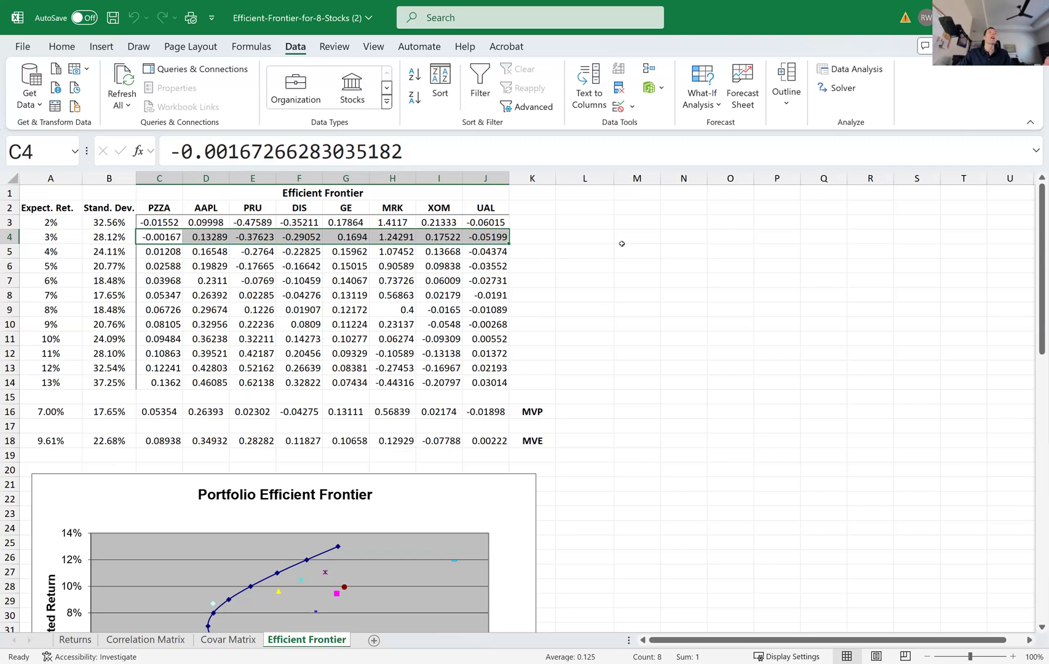
{"action": "scroll", "coordinate": [422, 319], "scroll_direction": "down", "scroll_amount": 4}
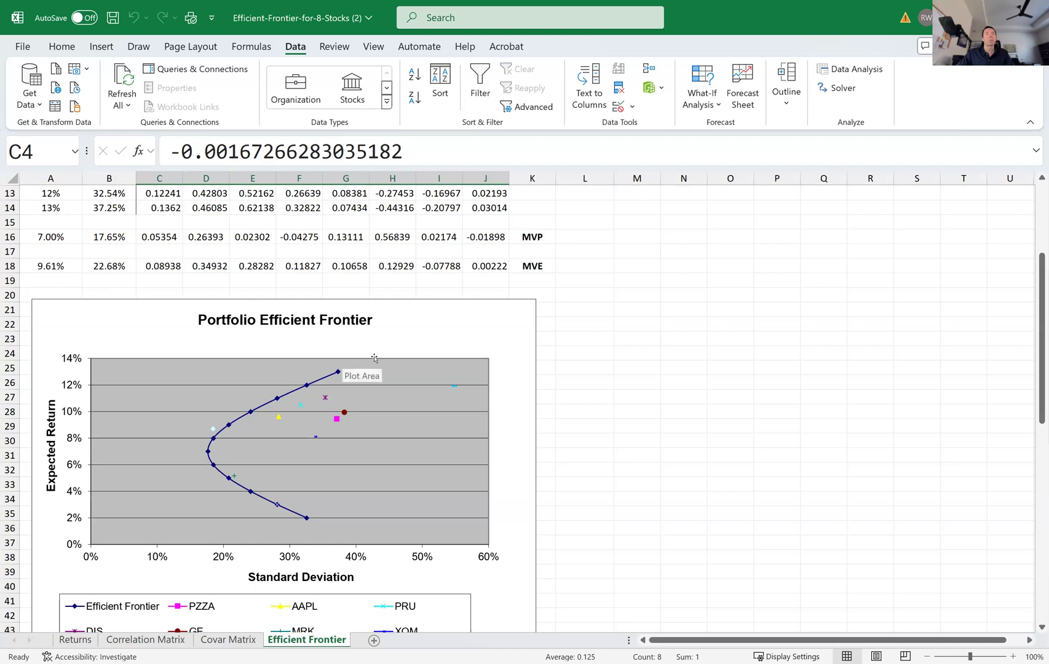
{"action": "left_click", "coordinate": [659, 321]}
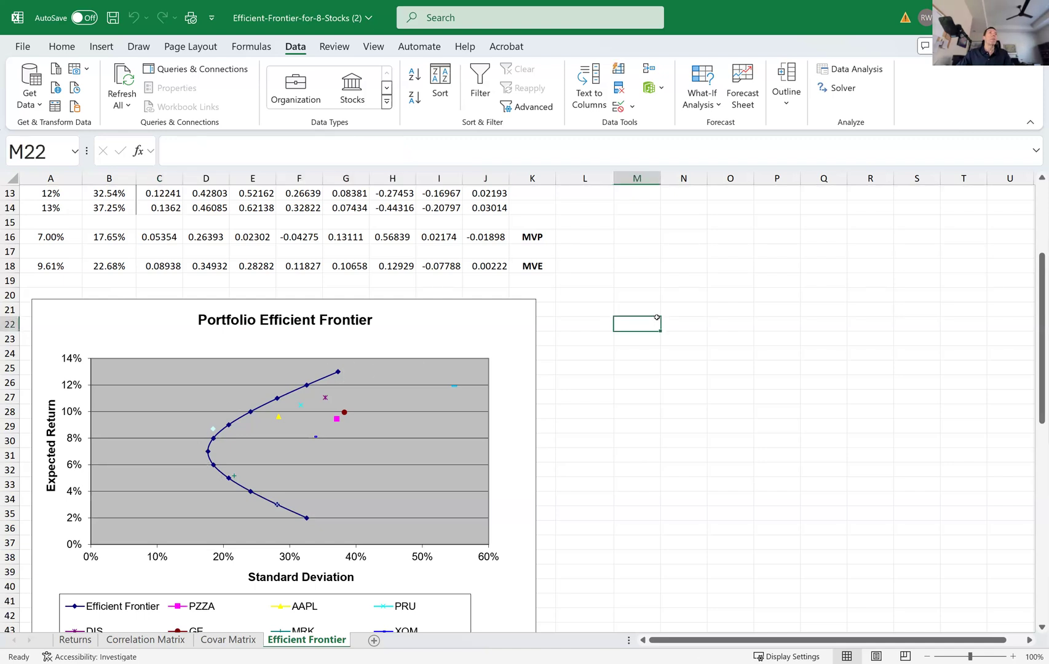
Step: Review the standard deviations in B3:B14, the expected returns in A3:A14, the frontier chart and the MVP row
{"action": "scroll", "coordinate": [658, 322], "scroll_direction": "up", "scroll_amount": 4}
{"action": "left_click", "coordinate": [98, 223]}
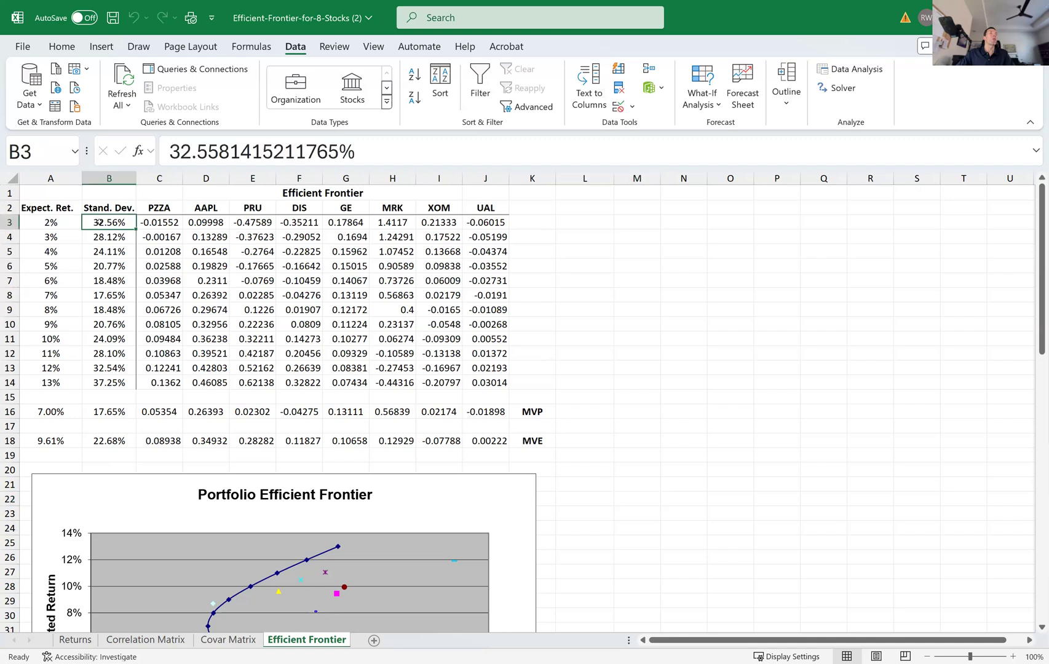
{"action": "left_click_drag", "start_coordinate": [106, 250], "coordinate": [95, 381]}
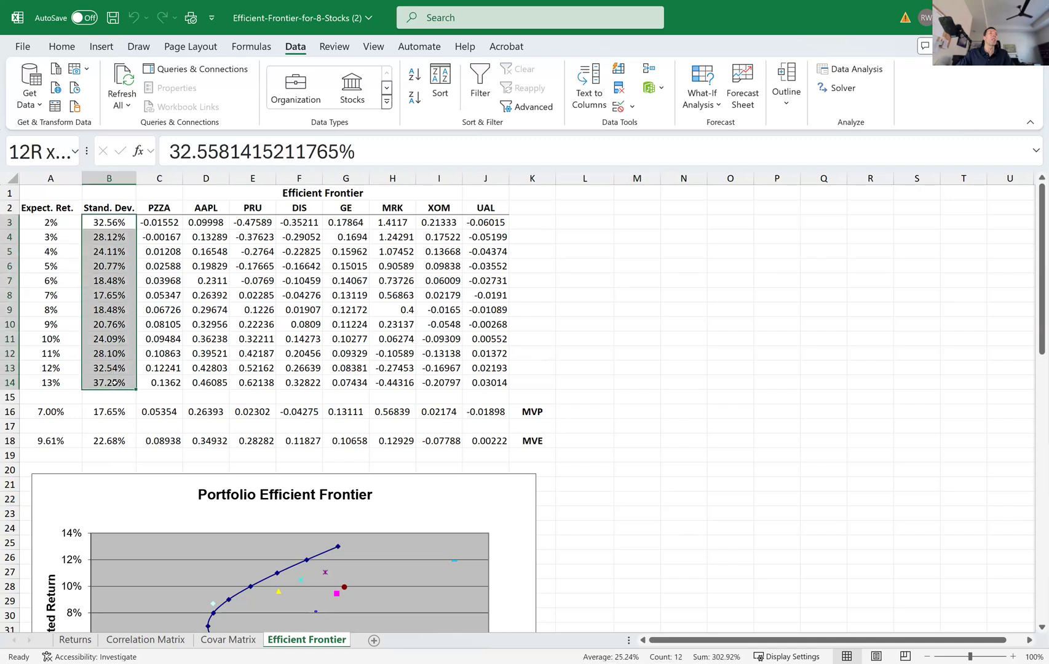
{"action": "left_click_drag", "start_coordinate": [41, 221], "coordinate": [64, 381]}
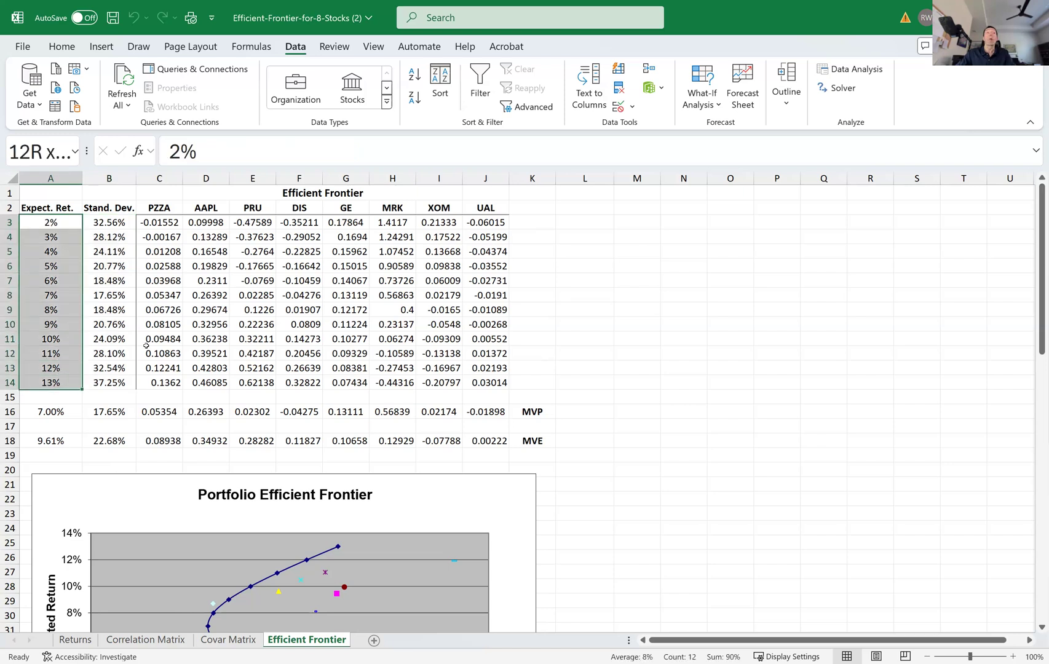
{"action": "left_click", "coordinate": [658, 310]}
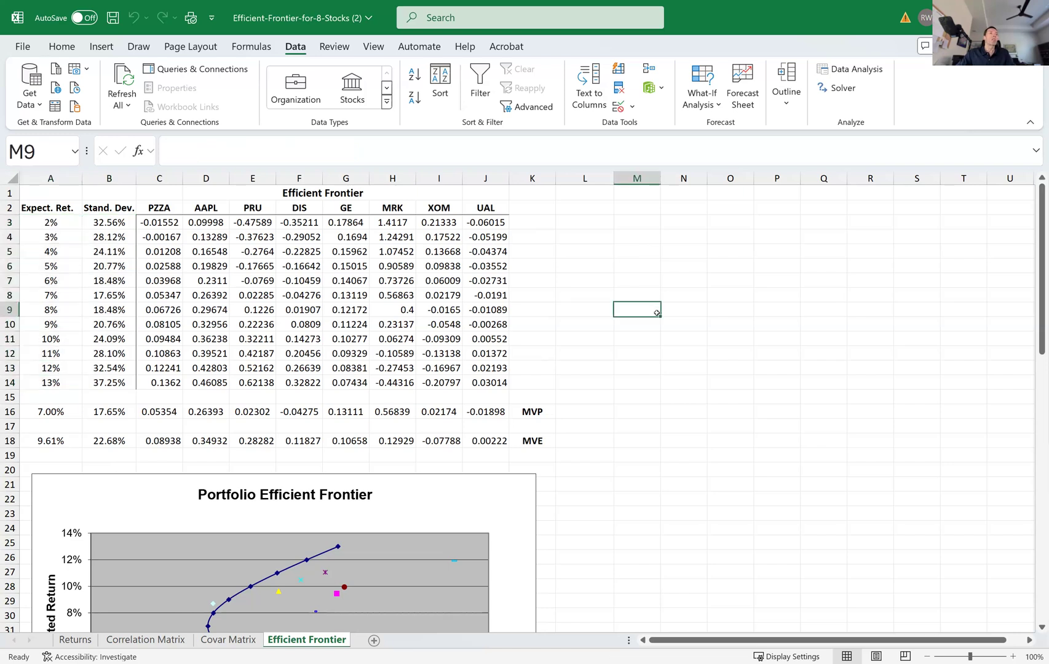
{"action": "scroll", "coordinate": [658, 313], "scroll_direction": "down", "scroll_amount": 5}
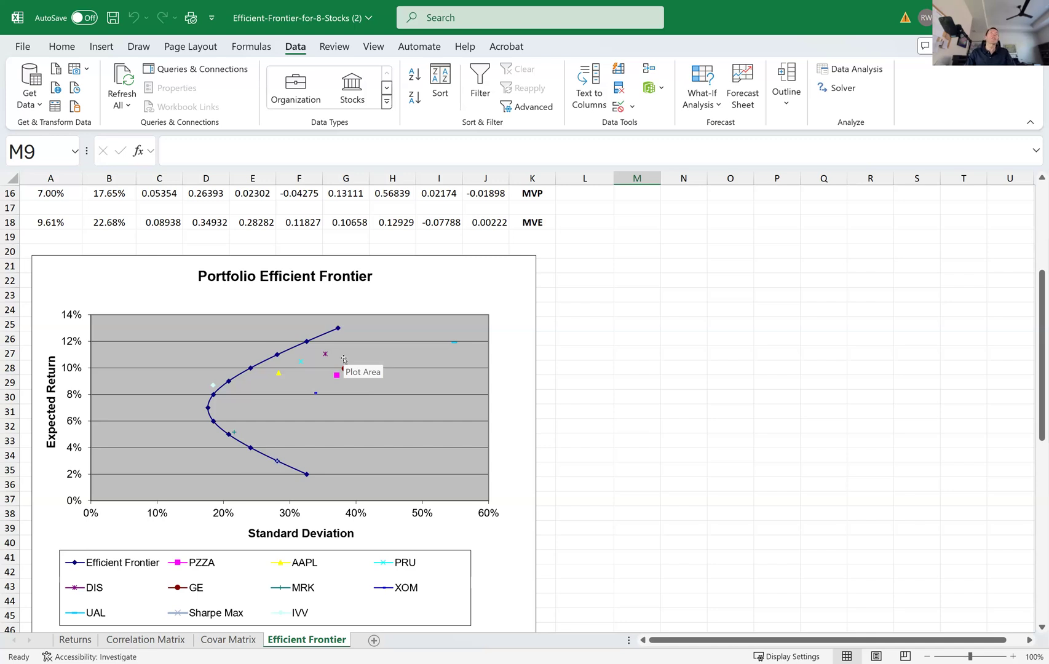
{"action": "scroll", "coordinate": [346, 354], "scroll_direction": "up", "scroll_amount": 4}
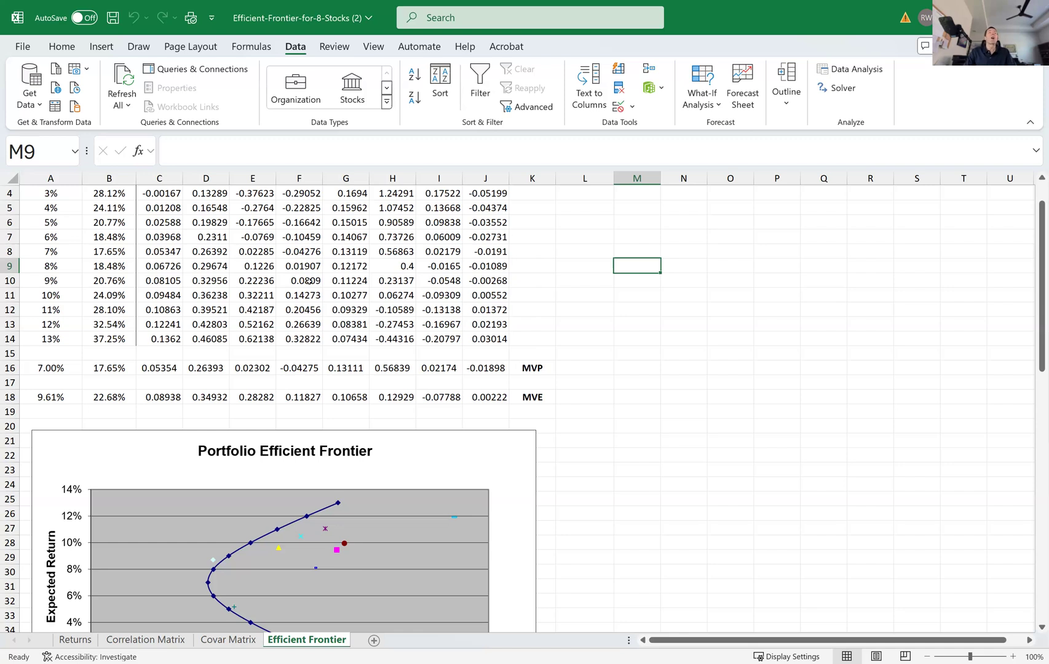
{"action": "left_click", "coordinate": [530, 369]}
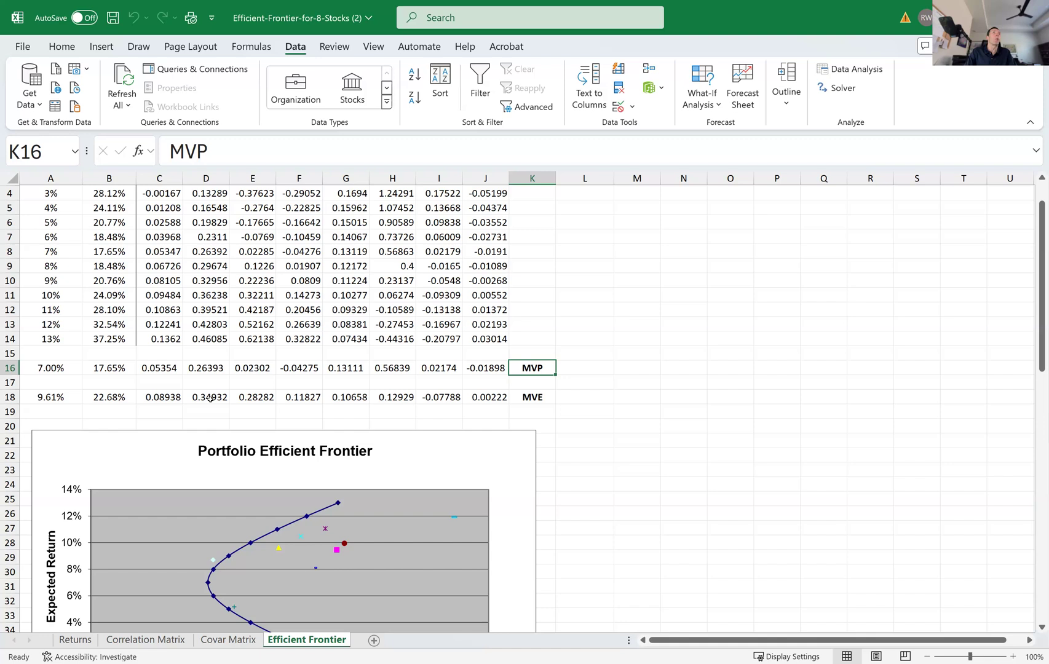
{"action": "left_click", "coordinate": [44, 372]}
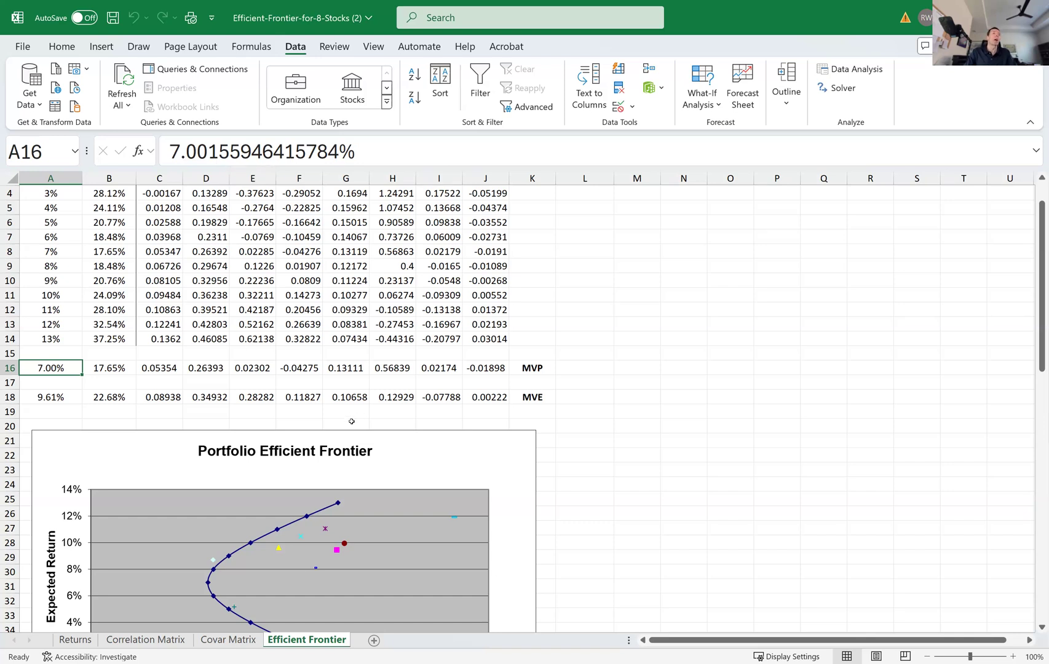
Step: On the Covar Matrix sheet, delete Solver's B27 = 0.03 constraint and solve for the weights in B15:B22 that minimize B26
{"action": "left_click", "coordinate": [230, 641]}
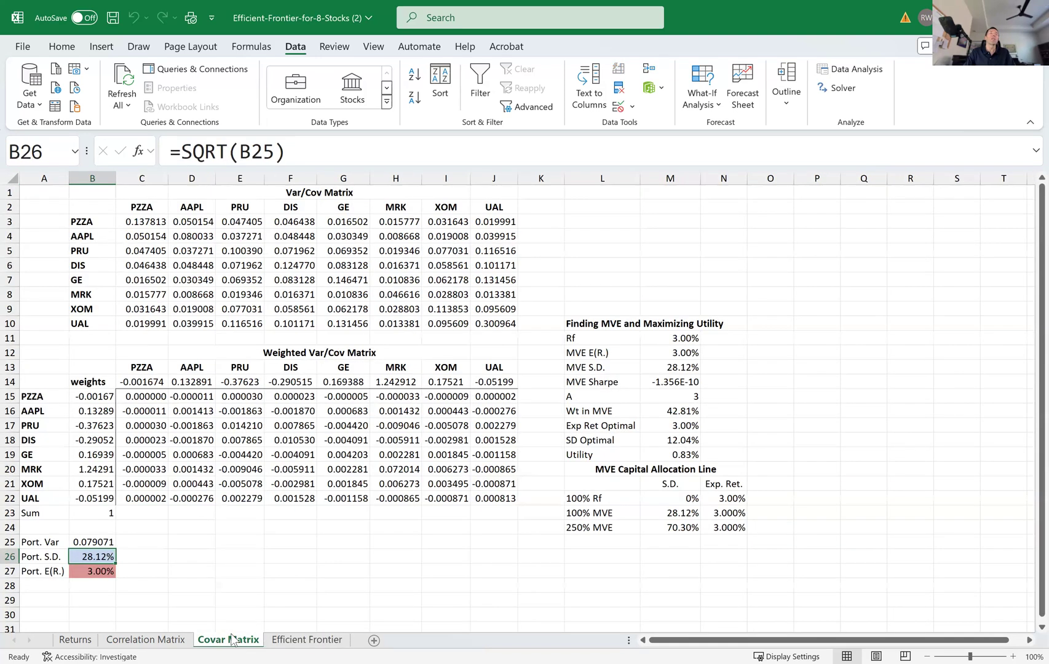
{"action": "left_click", "coordinate": [844, 90]}
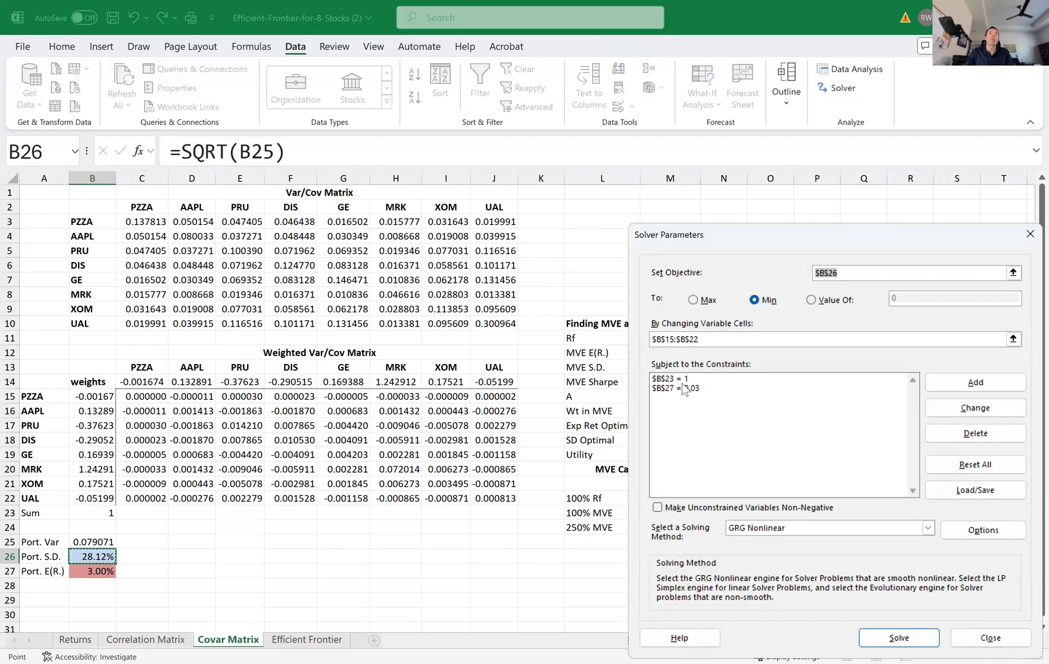
{"action": "left_click", "coordinate": [686, 390]}
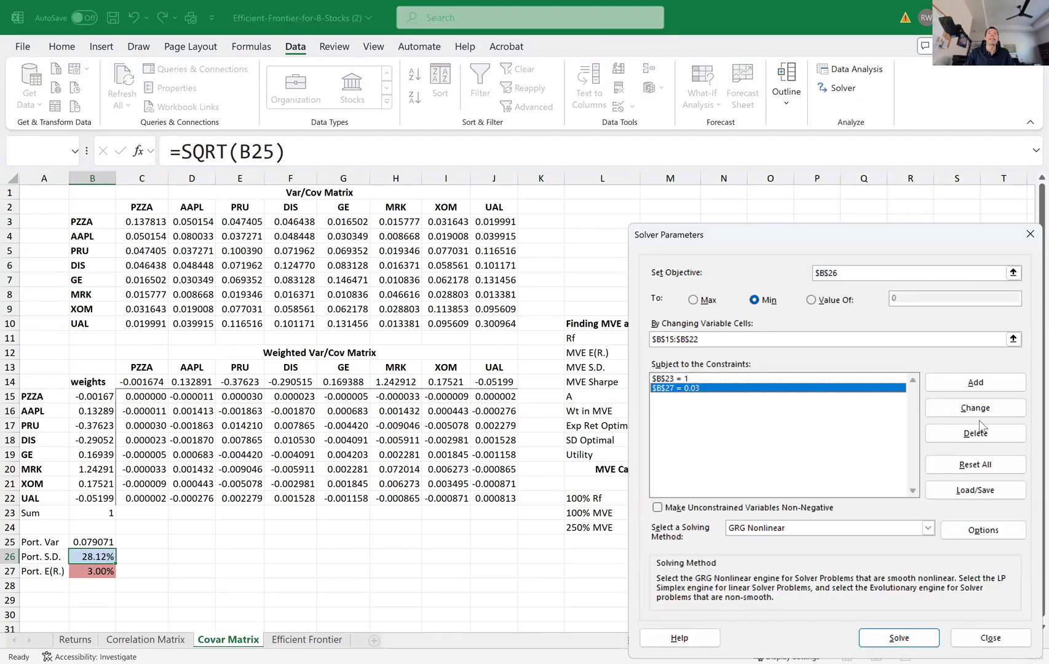
{"action": "left_click", "coordinate": [992, 439]}
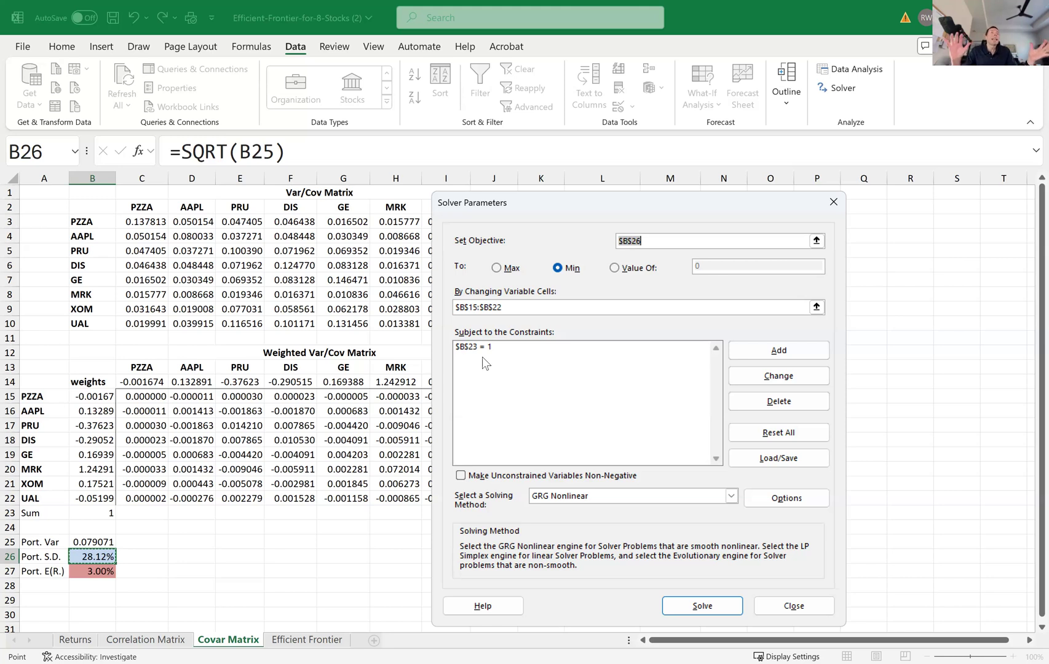
{"action": "left_click", "coordinate": [712, 605]}
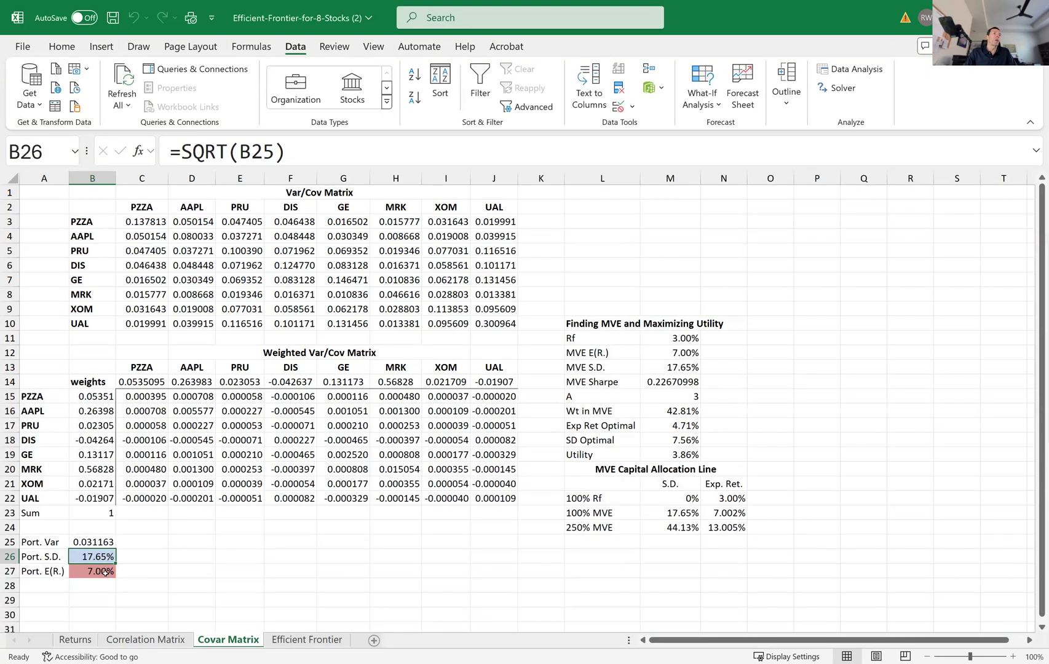
Step: Check the solved expected return in B27 and standard deviation in B26 against the Efficient Frontier sheet's MVP row, and locate the MVE row
{"action": "left_click", "coordinate": [105, 572]}
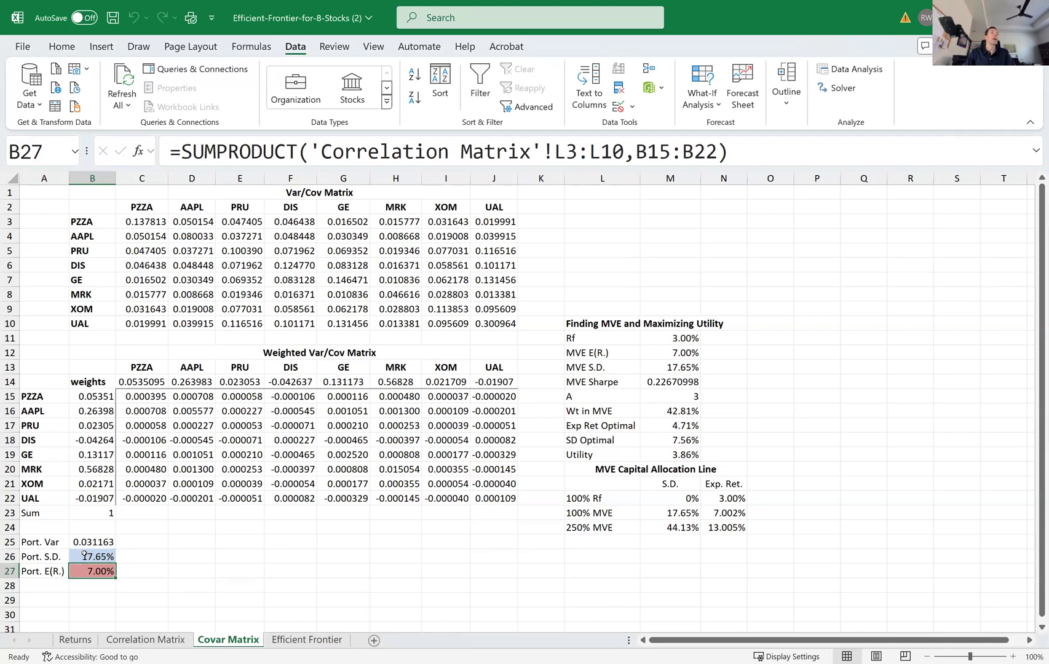
{"action": "key", "text": "Up"}
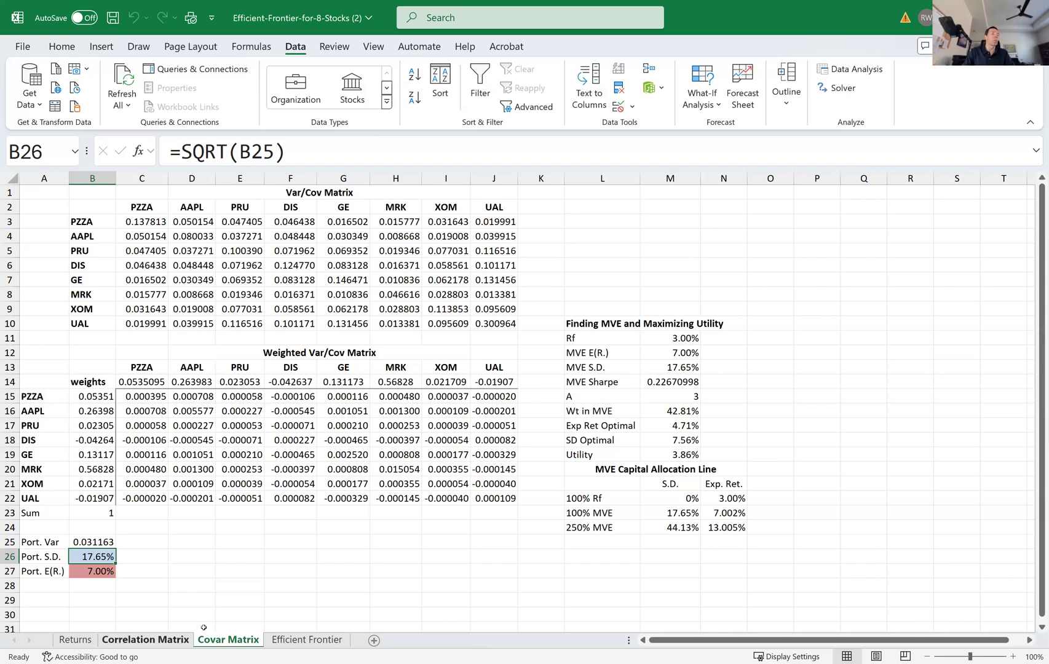
{"action": "left_click", "coordinate": [292, 643]}
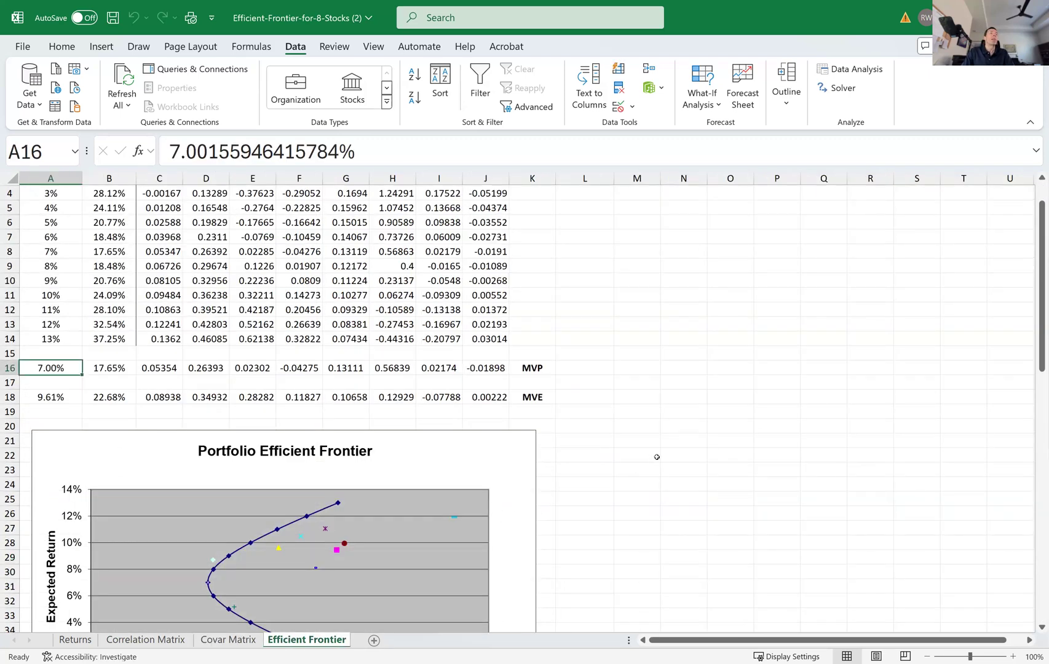
{"action": "left_click", "coordinate": [533, 400]}
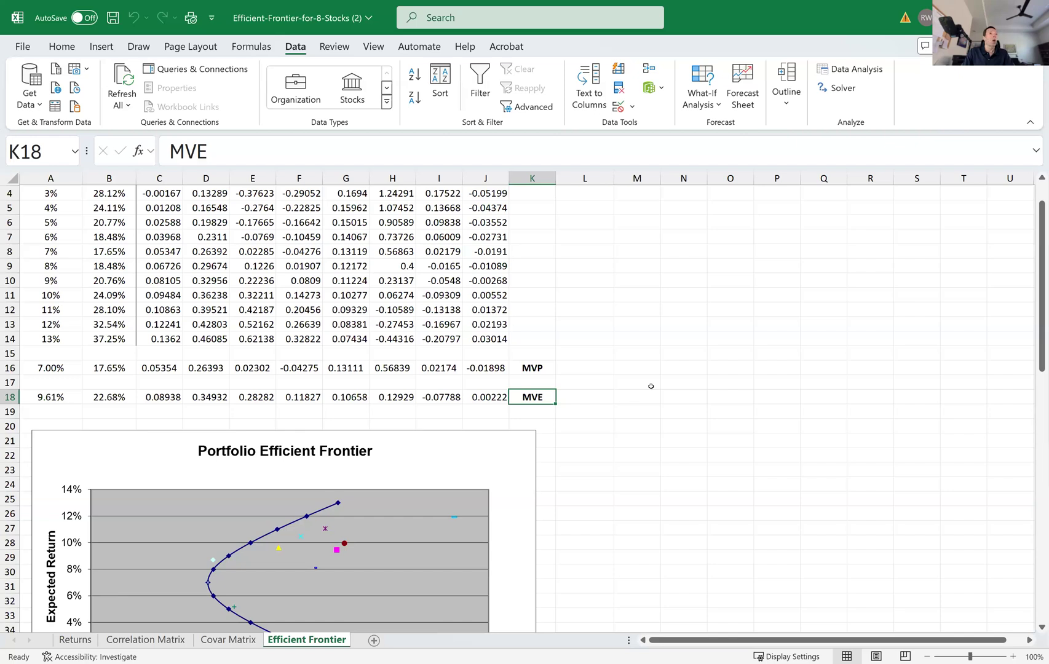
Step: On the Covar Matrix sheet, examine the Rf, MVE E(R.) and MVE S.D. formulas in M11:M13 and their source cells B27 and B26
{"action": "left_click", "coordinate": [228, 642]}
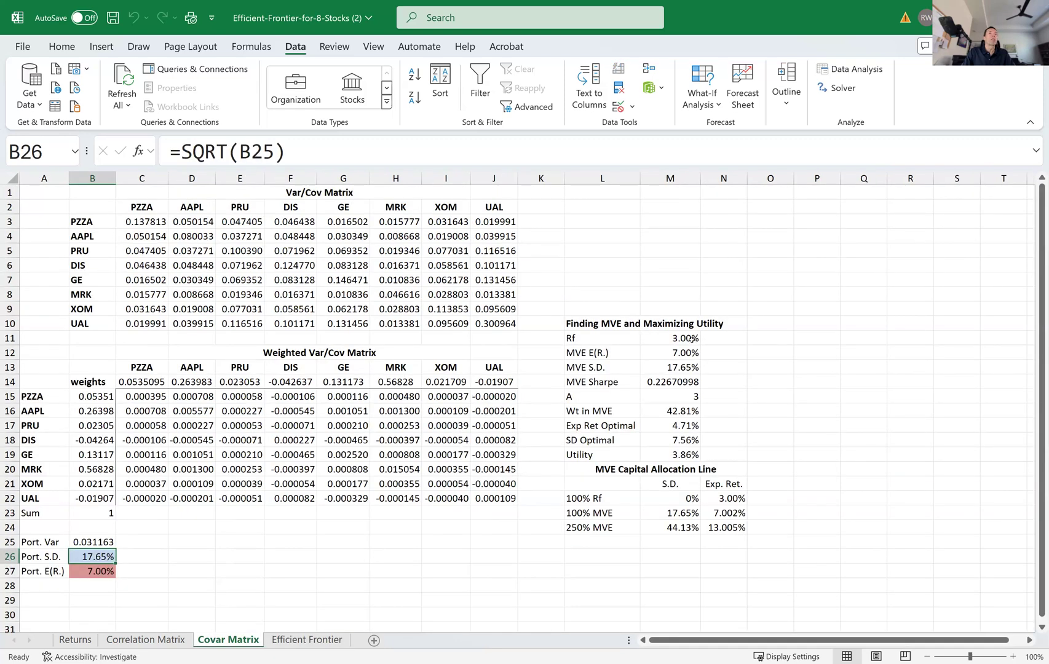
{"action": "left_click", "coordinate": [692, 339]}
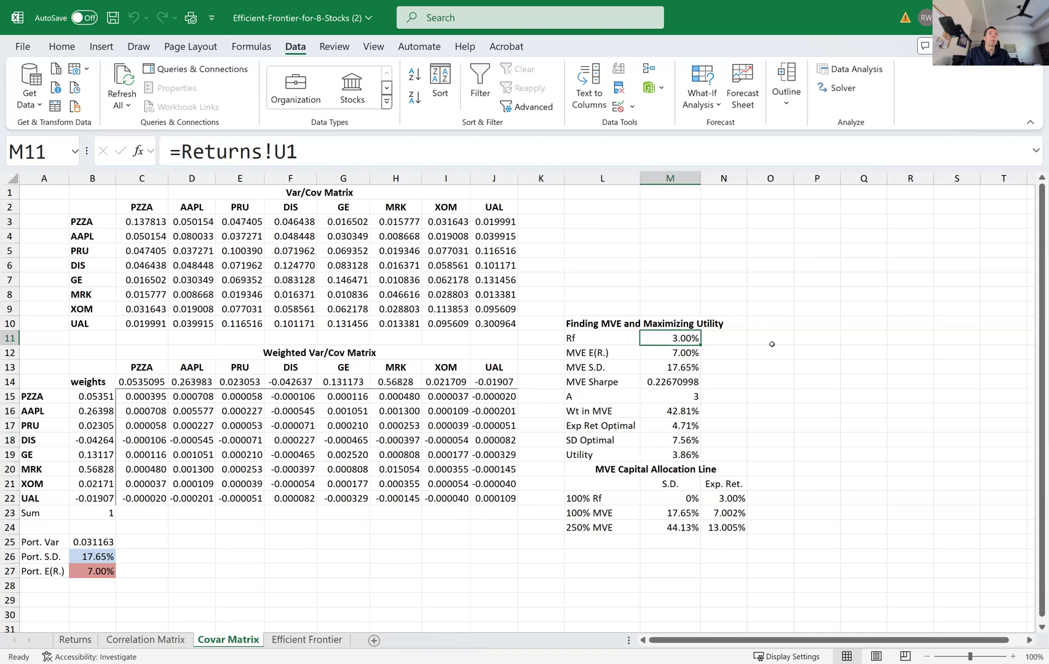
{"action": "left_click", "coordinate": [681, 352]}
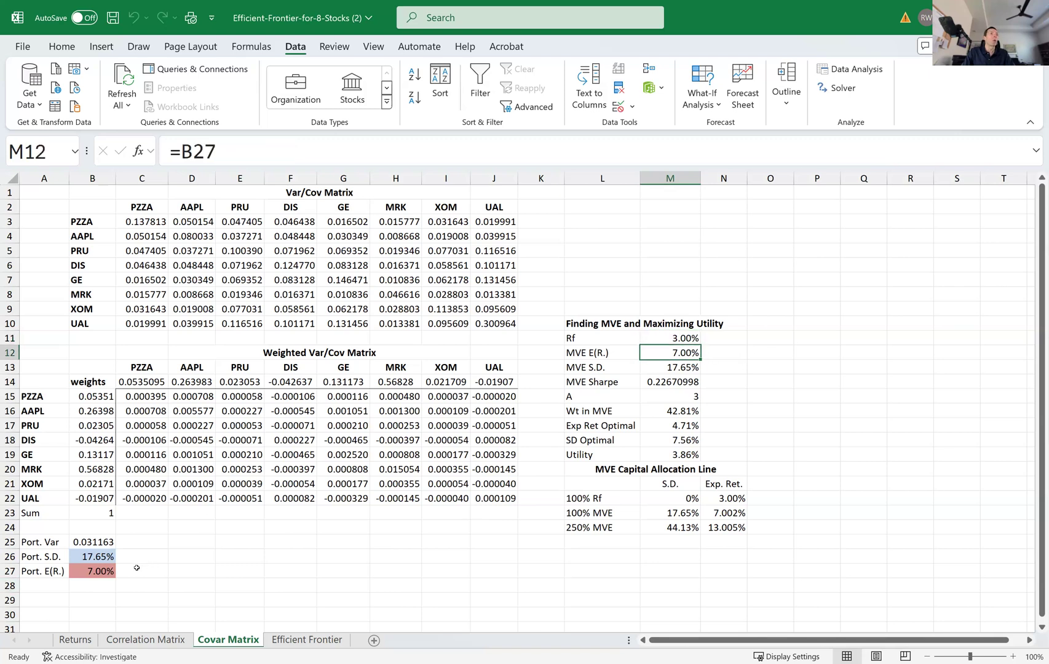
{"action": "left_click", "coordinate": [107, 571]}
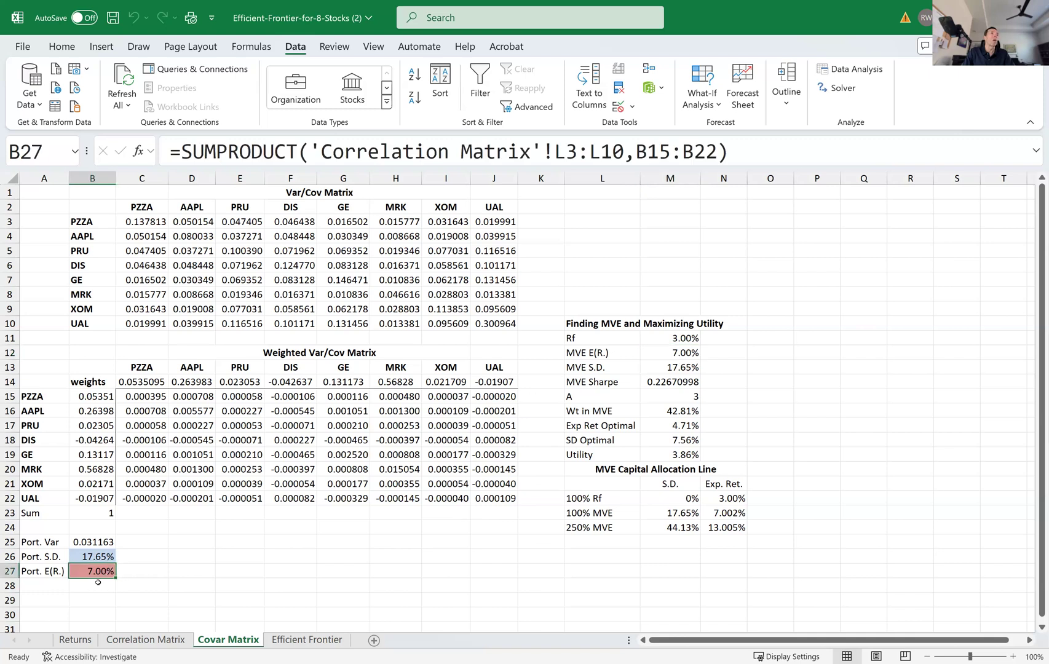
{"action": "left_click", "coordinate": [681, 354]}
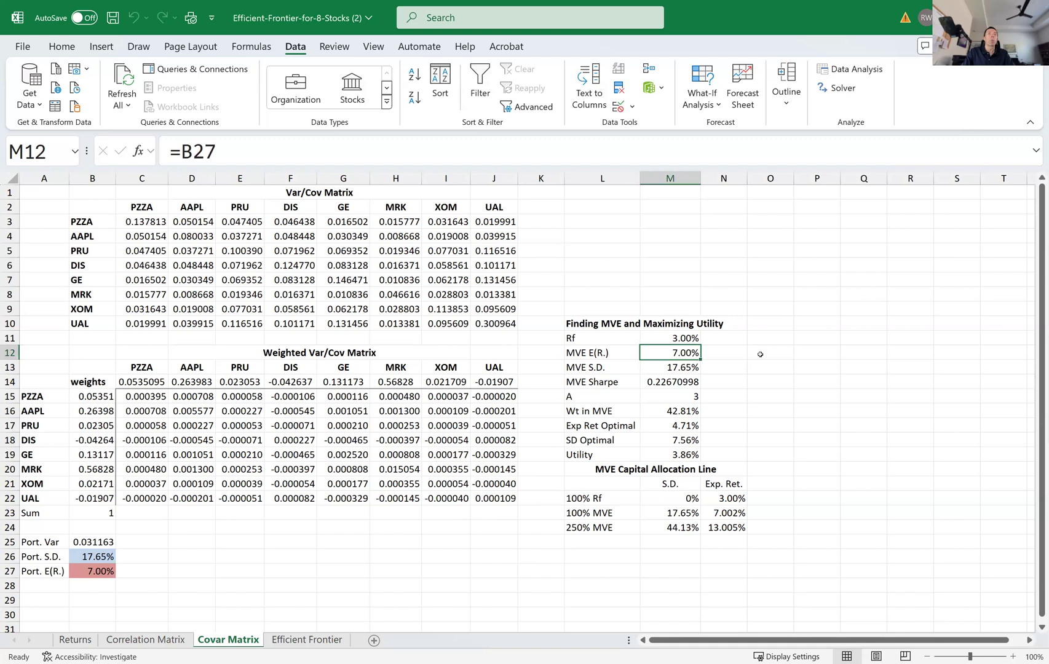
{"action": "left_click", "coordinate": [681, 365]}
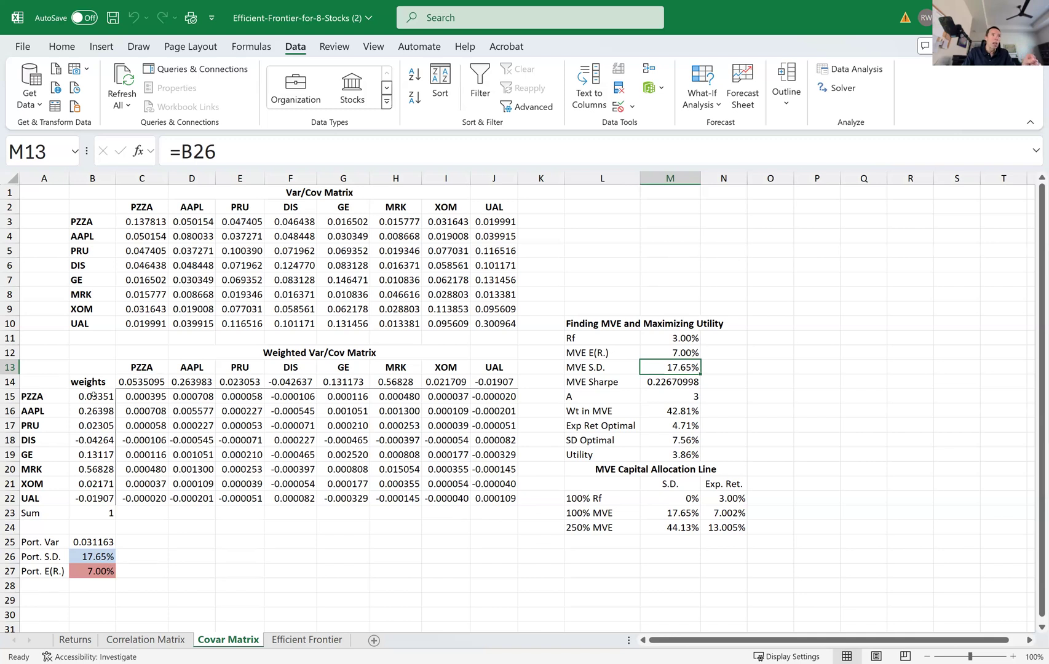
{"action": "left_click", "coordinate": [102, 572]}
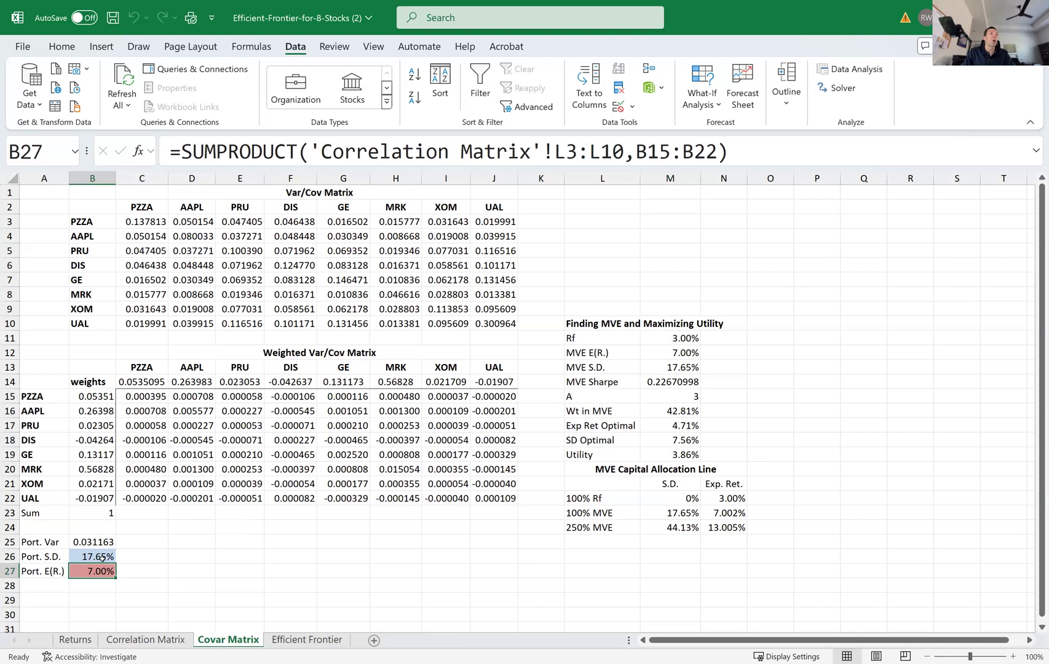
{"action": "left_click", "coordinate": [105, 555]}
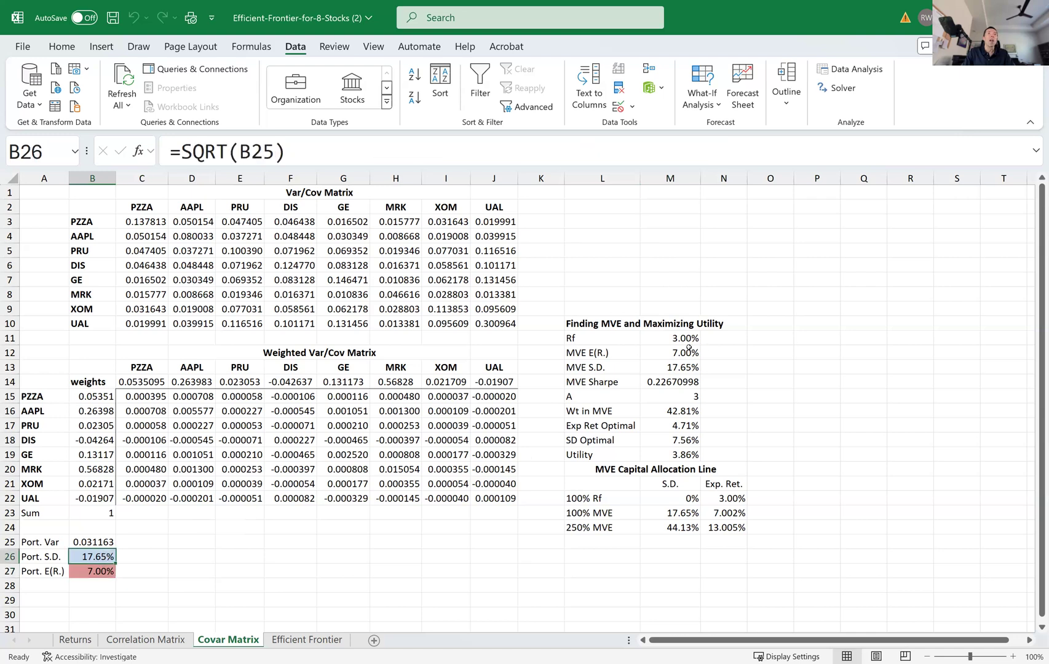
{"action": "left_click_drag", "start_coordinate": [684, 353], "coordinate": [684, 369]}
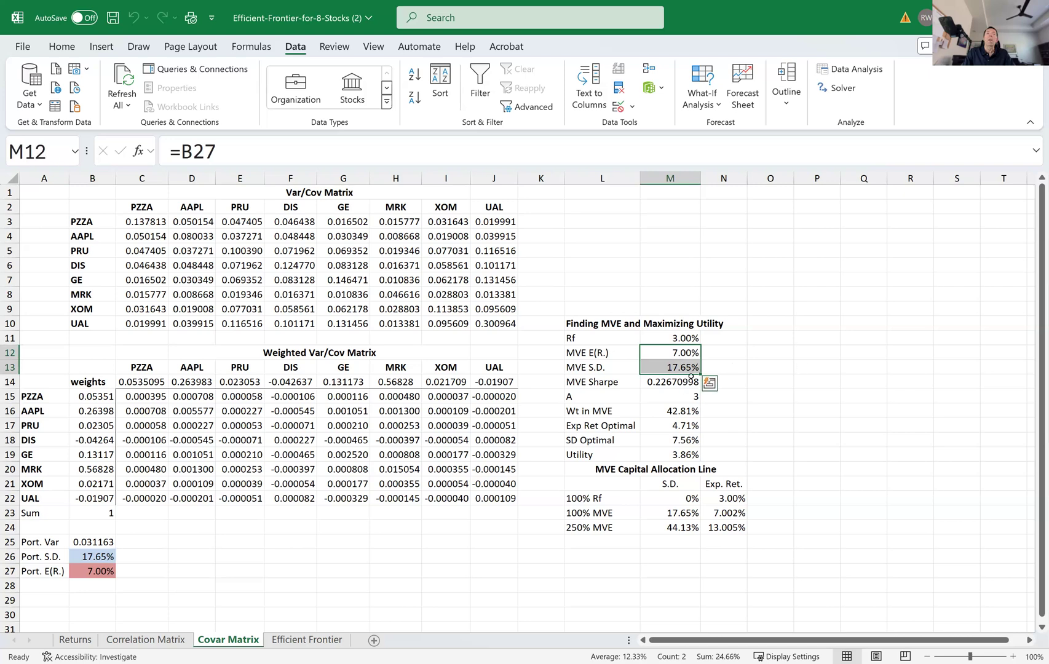
Step: Inspect the MVE Sharpe formula in M14 and trace its dependence on M11:M13, B26, B27 and the weights in B15:B22
{"action": "left_click", "coordinate": [676, 382]}
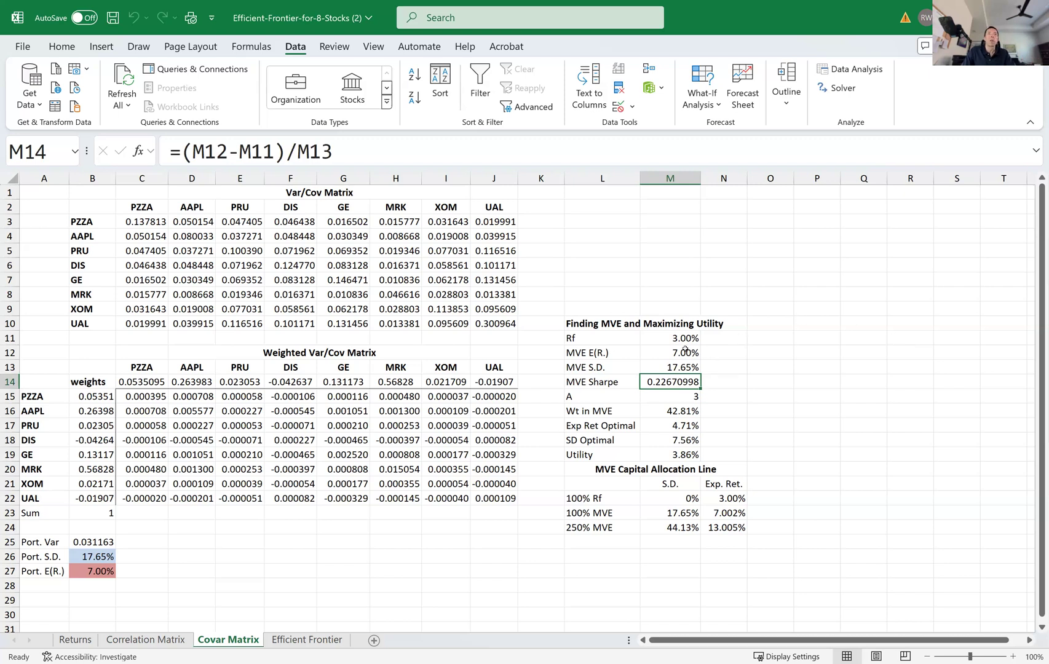
{"action": "left_click", "coordinate": [265, 150]}
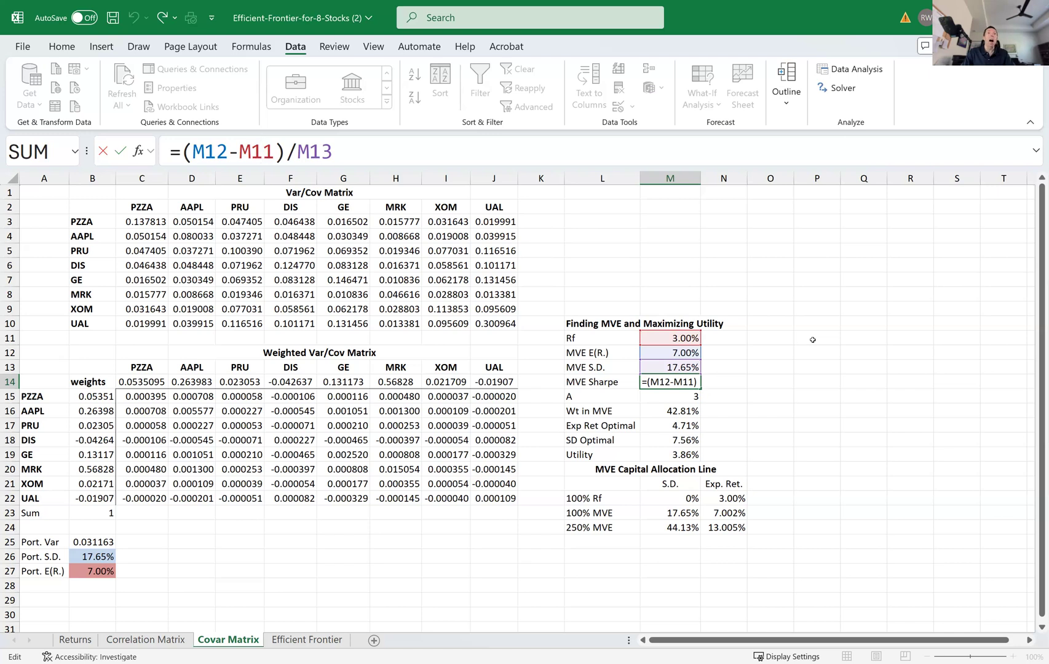
{"action": "key", "text": "ctrl+Return"}
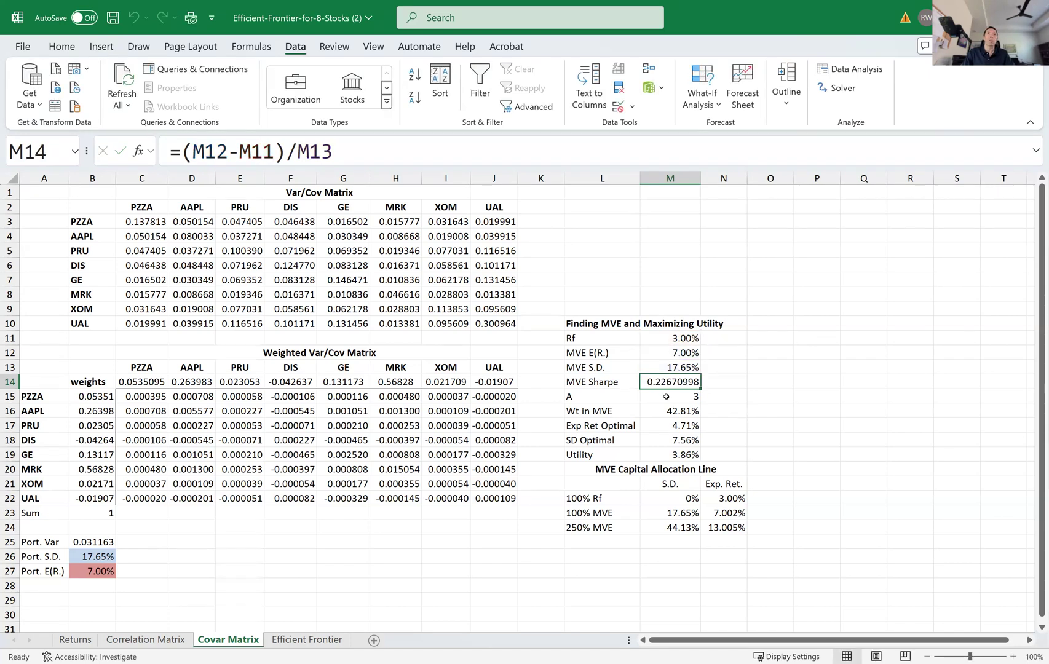
{"action": "left_click_drag", "start_coordinate": [84, 394], "coordinate": [97, 500]}
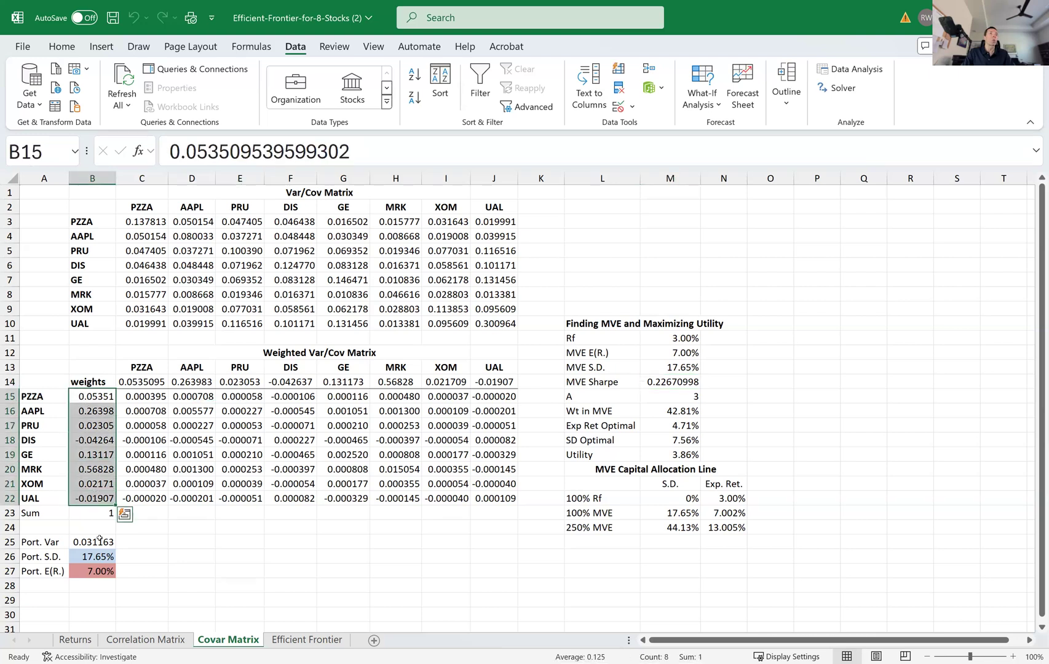
{"action": "left_click", "coordinate": [102, 556]}
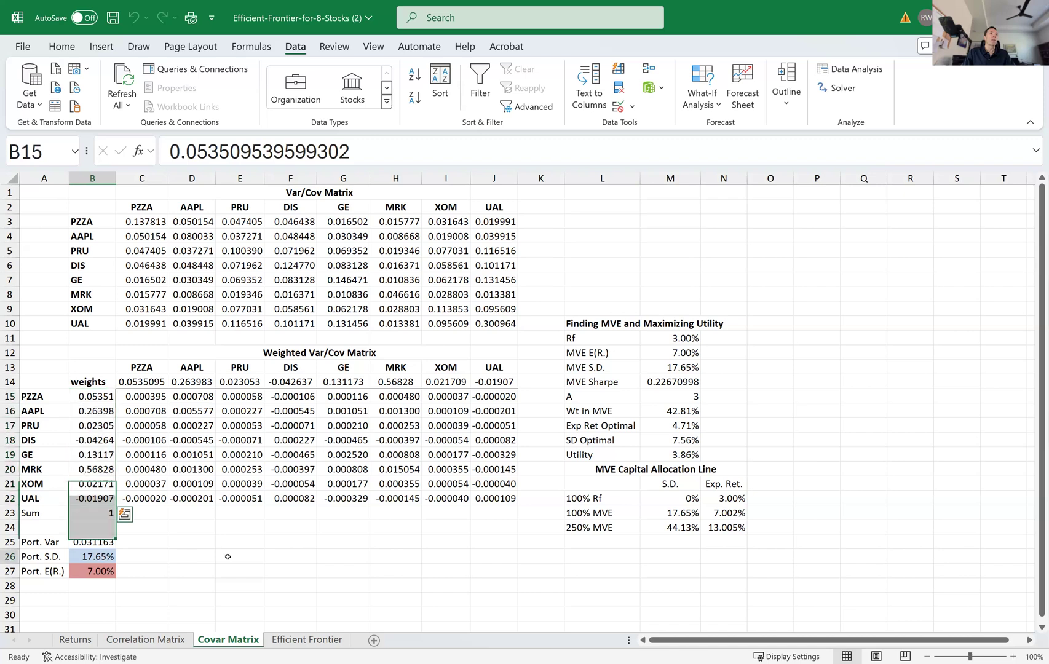
{"action": "left_click", "coordinate": [109, 574]}
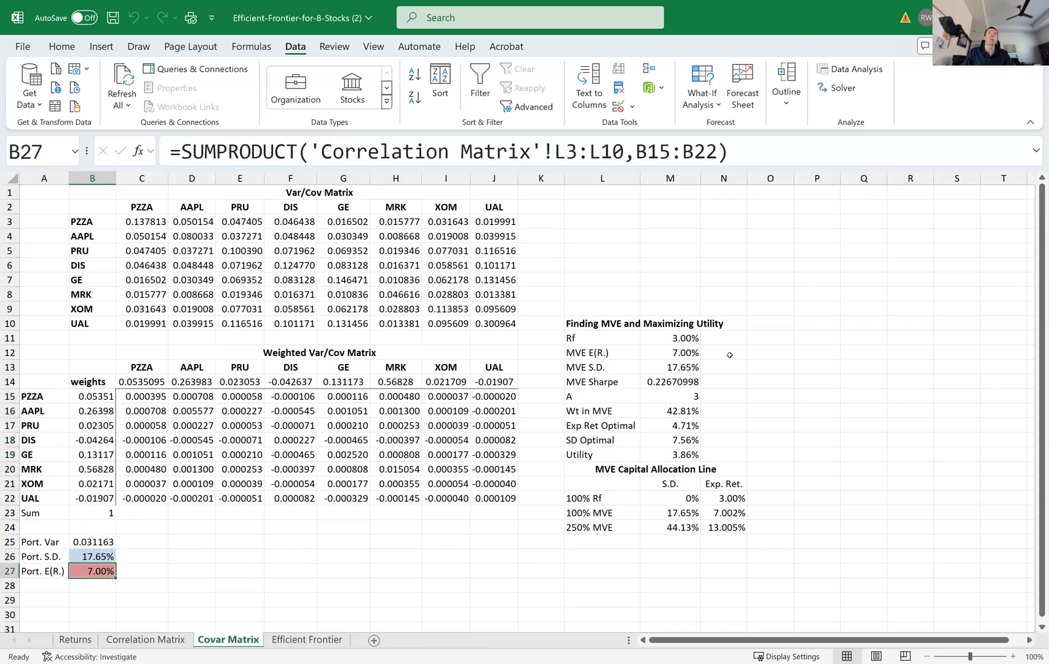
{"action": "left_click_drag", "start_coordinate": [680, 351], "coordinate": [682, 372]}
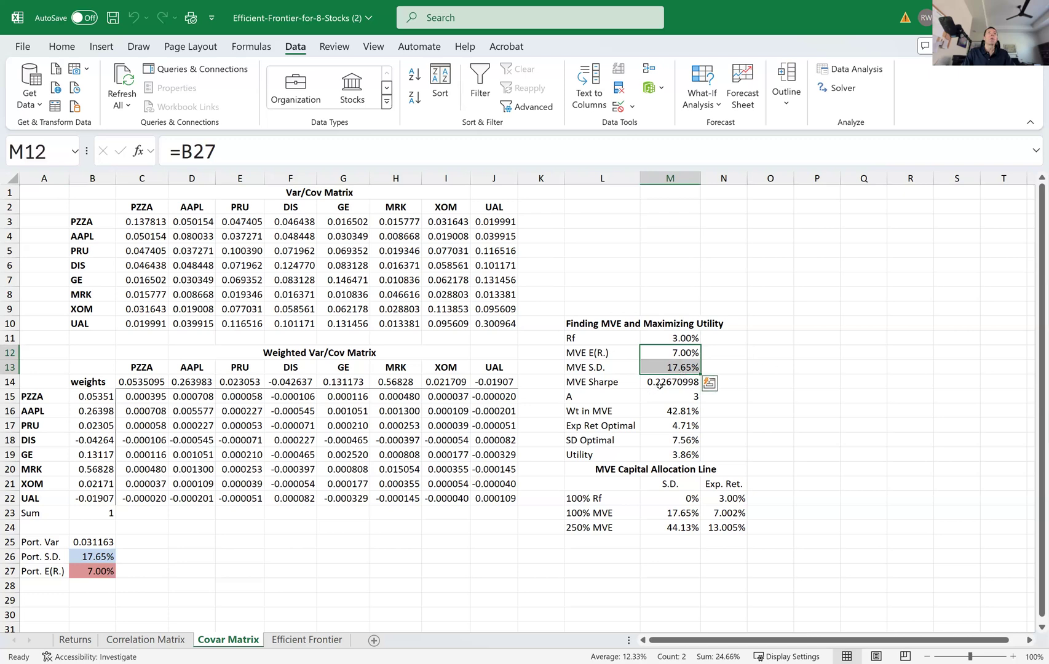
{"action": "left_click", "coordinate": [664, 382]}
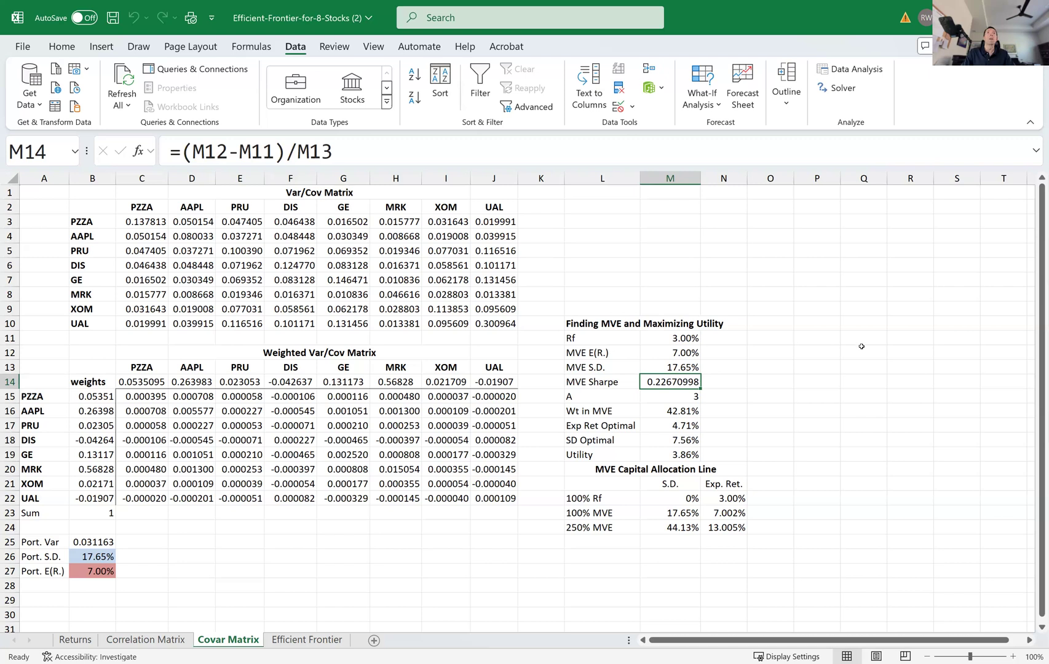
Step: Set Solver's objective to maximize the Sharpe ratio in M14 by changing B15:B22 with B23 = 1, and solve
{"action": "left_click", "coordinate": [844, 89]}
{"action": "left_click", "coordinate": [1015, 274]}
{"action": "left_click", "coordinate": [659, 382]}
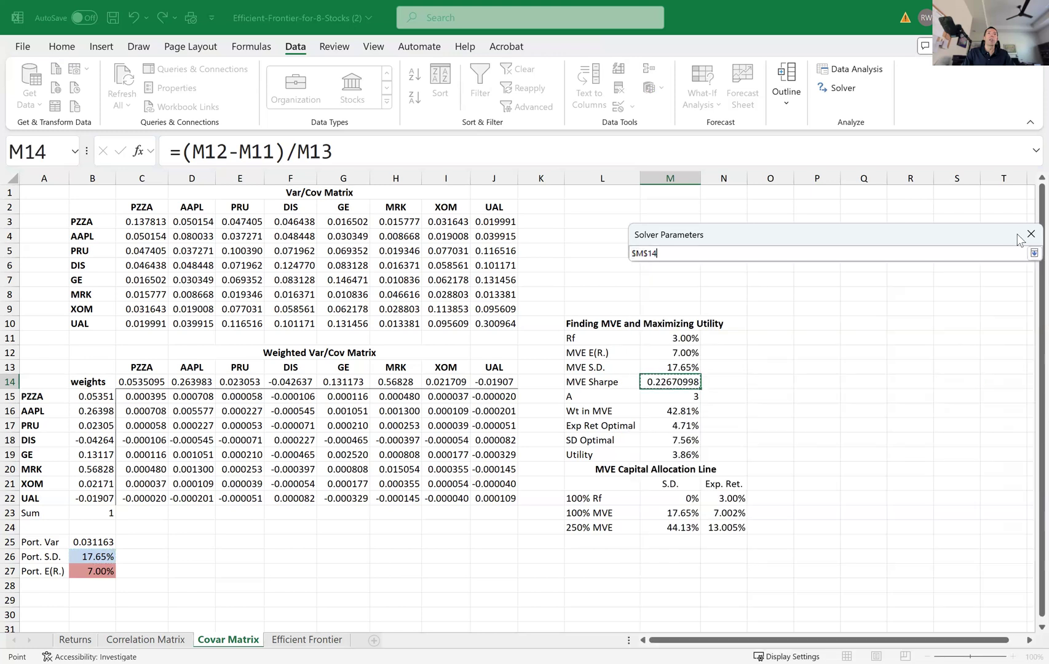
{"action": "left_click", "coordinate": [1033, 253]}
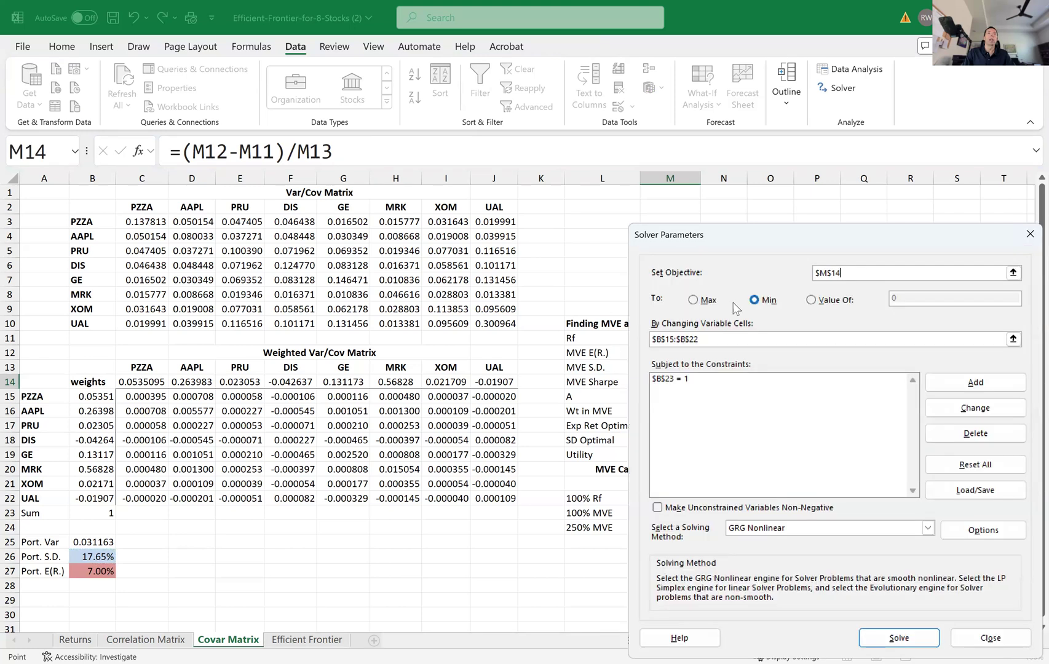
{"action": "left_click", "coordinate": [694, 301]}
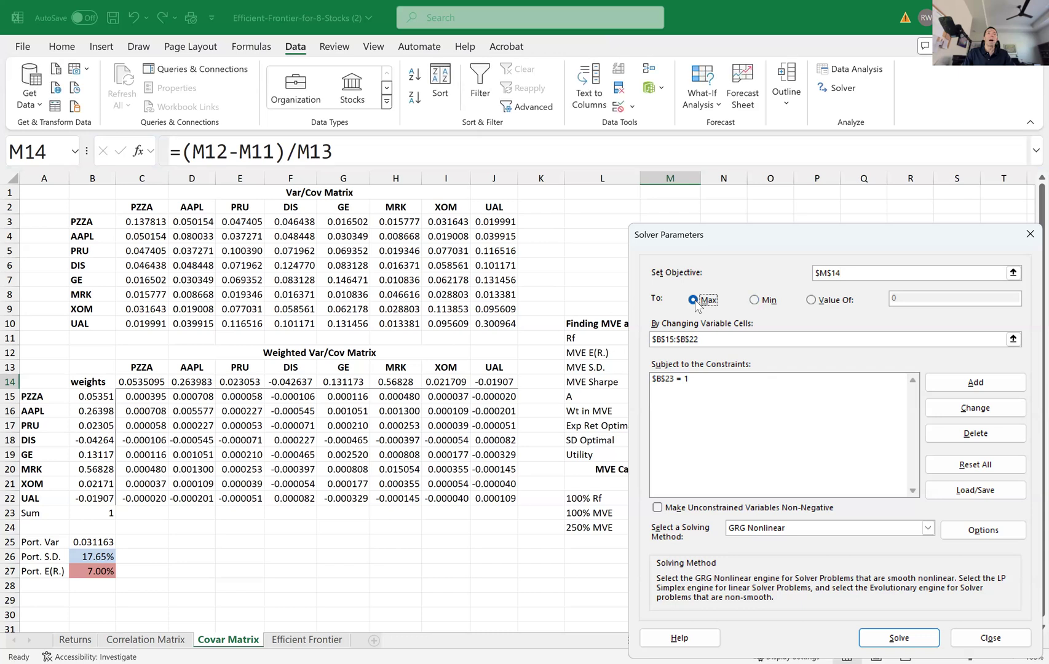
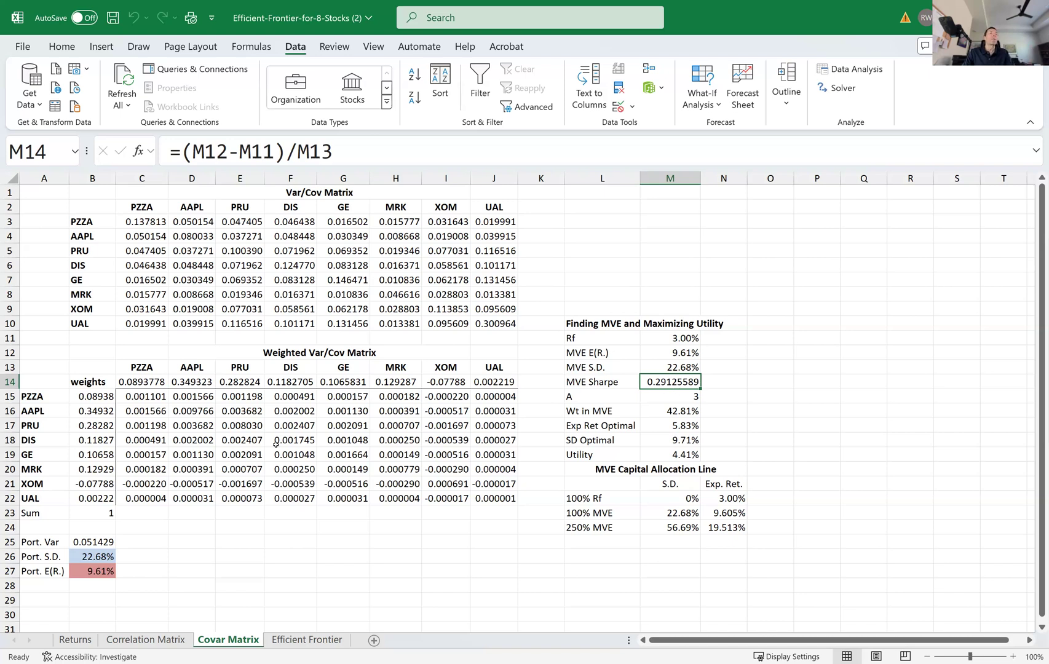
Step: Review the Sharpe-maximizing weights in B15:B22, the portfolio return and standard deviation, and the linked MVE and Rf cells
{"action": "left_click_drag", "start_coordinate": [106, 398], "coordinate": [107, 499]}
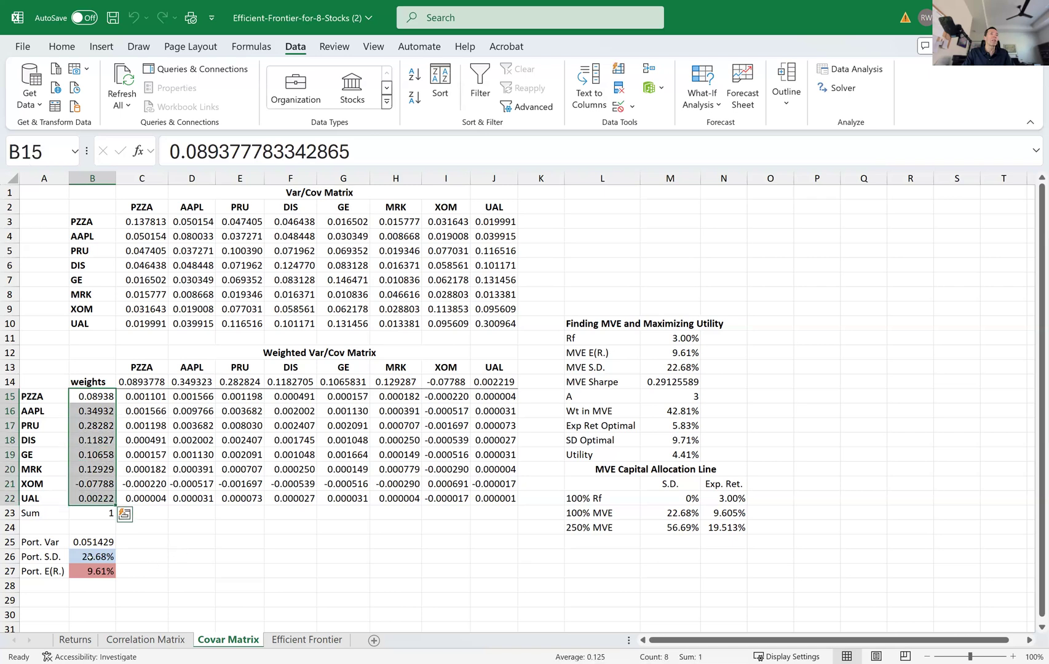
{"action": "left_click", "coordinate": [90, 570]}
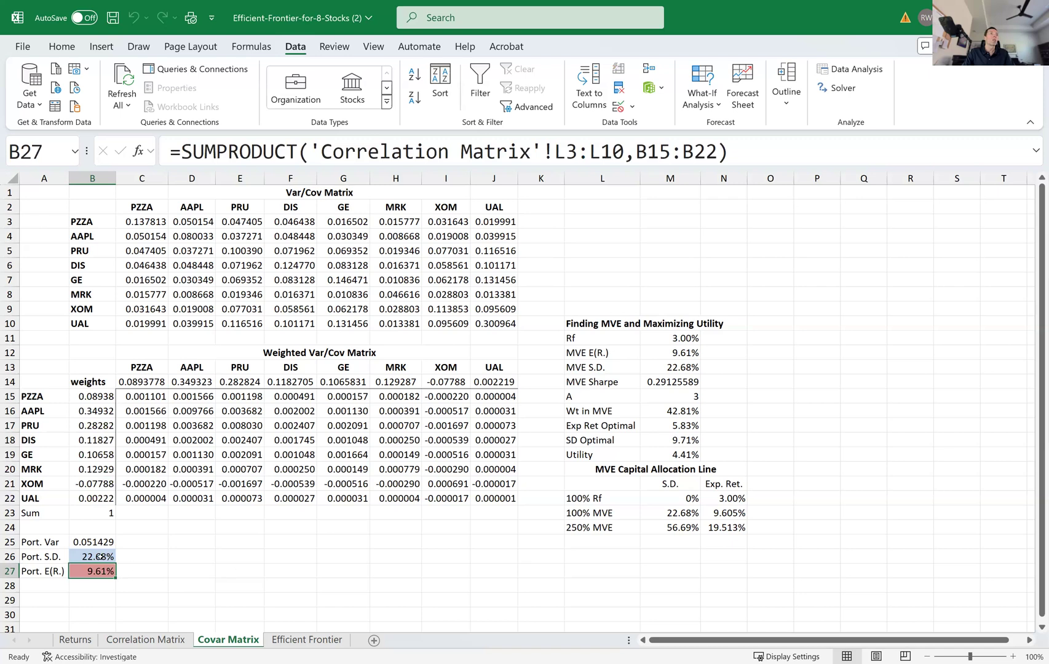
{"action": "left_click", "coordinate": [100, 556]}
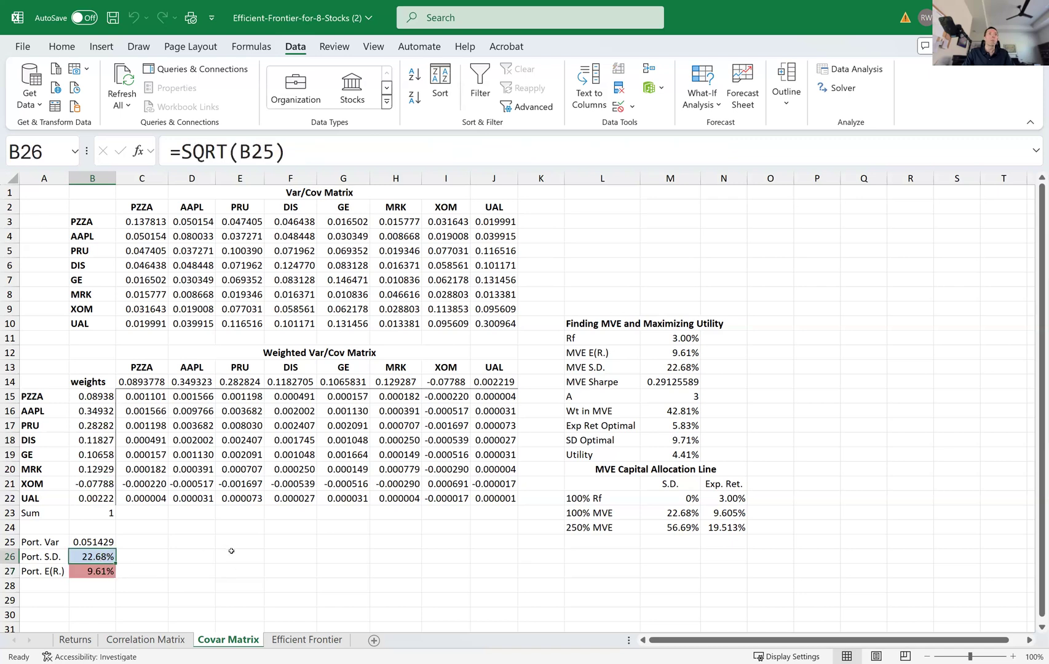
{"action": "left_click", "coordinate": [673, 356]}
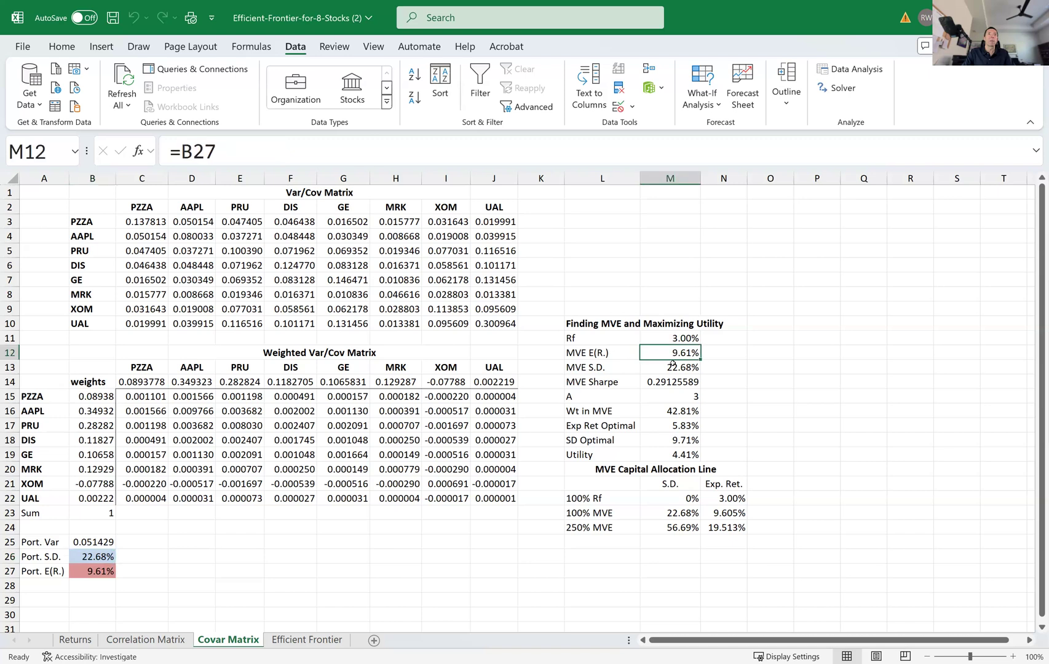
{"action": "left_click_drag", "start_coordinate": [673, 364], "coordinate": [673, 367]}
{"action": "left_click", "coordinate": [669, 335]}
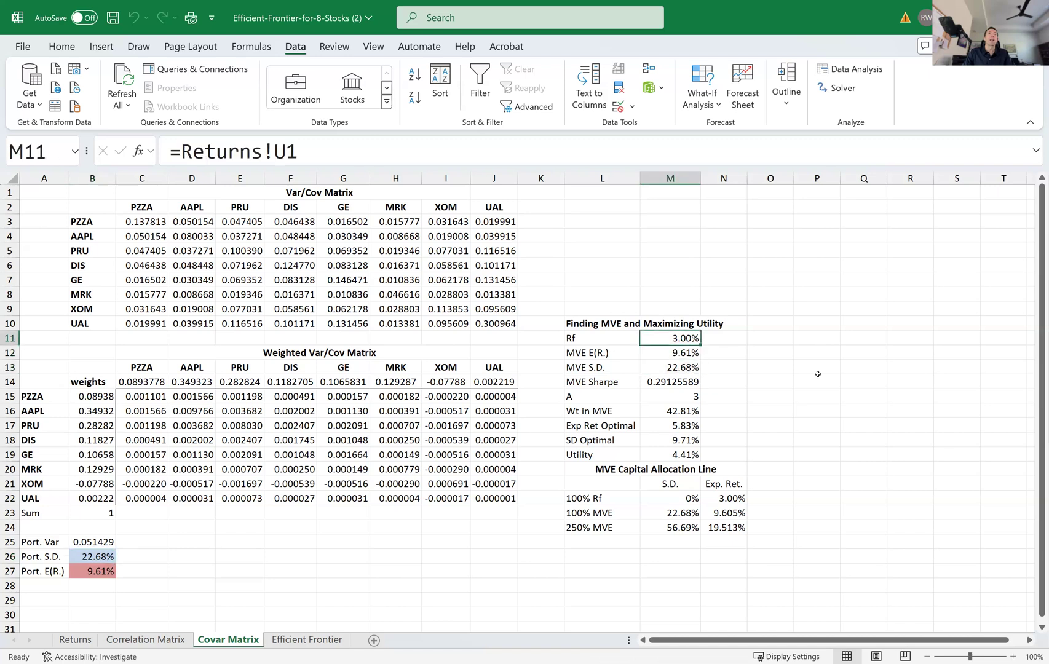
Step: Check the MVE Sharpe formula in M14 and the MVE return and standard deviation in A18:B18 of the Efficient Frontier sheet
{"action": "left_click", "coordinate": [683, 380]}
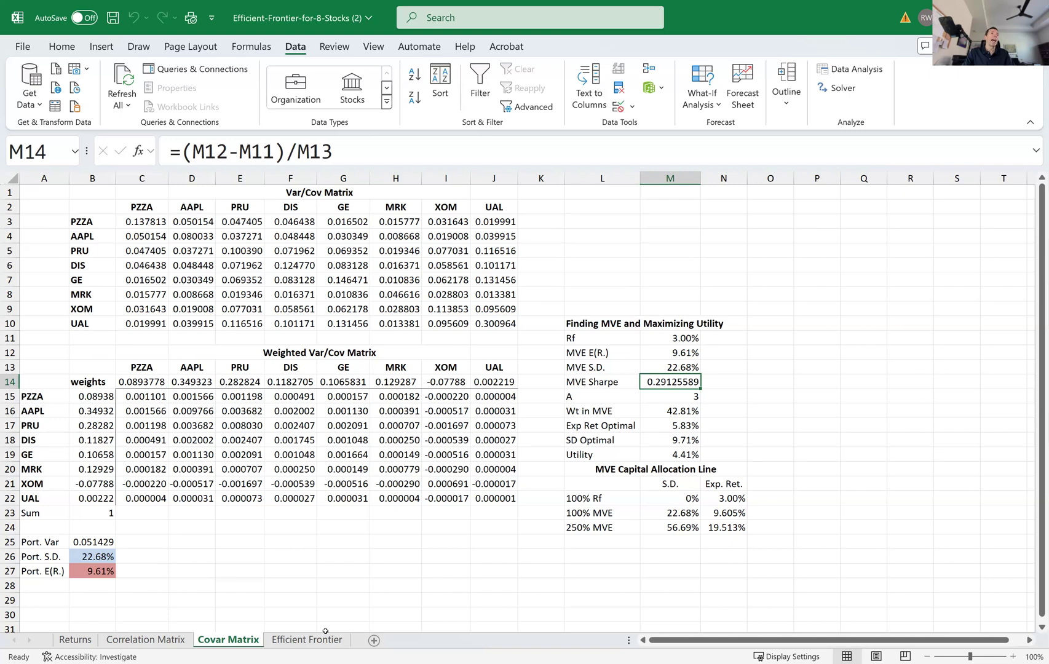
{"action": "left_click", "coordinate": [296, 641]}
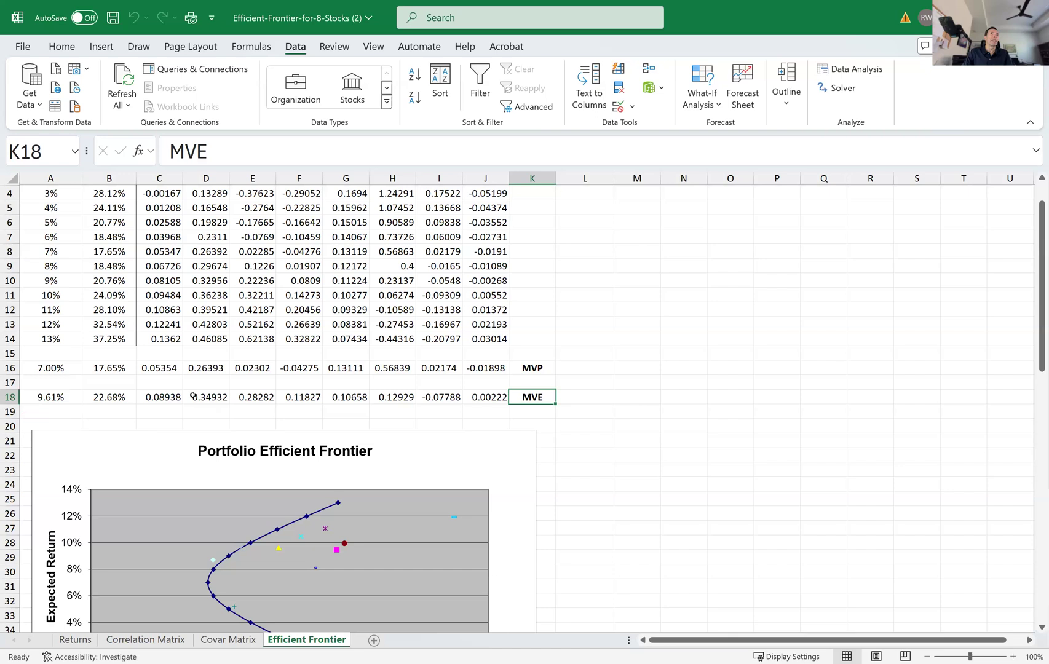
{"action": "left_click", "coordinate": [53, 401]}
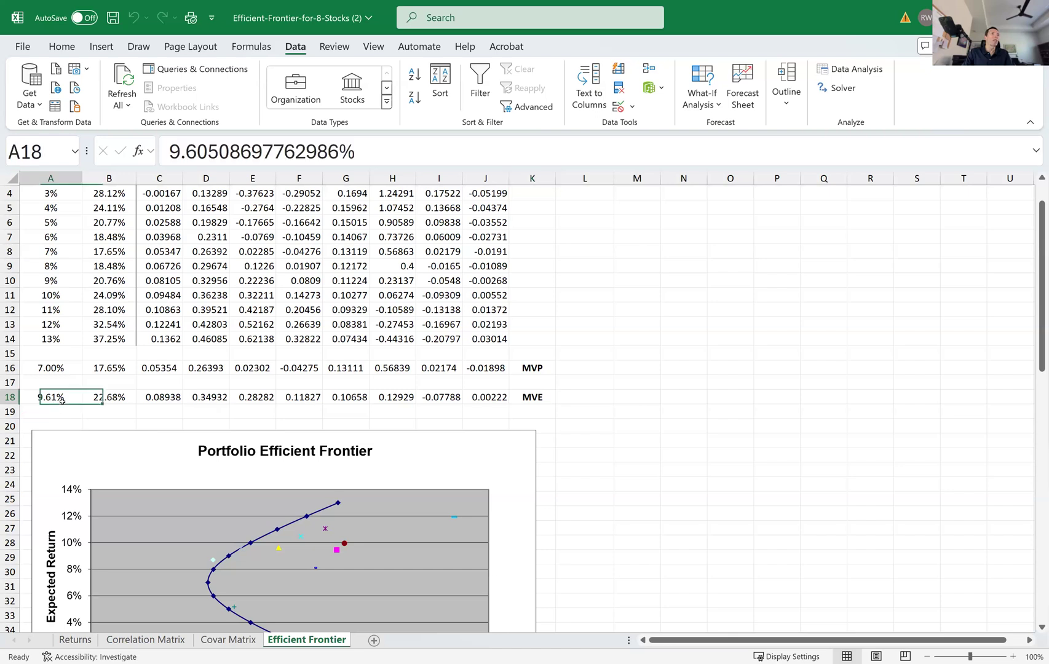
{"action": "left_click", "coordinate": [104, 398]}
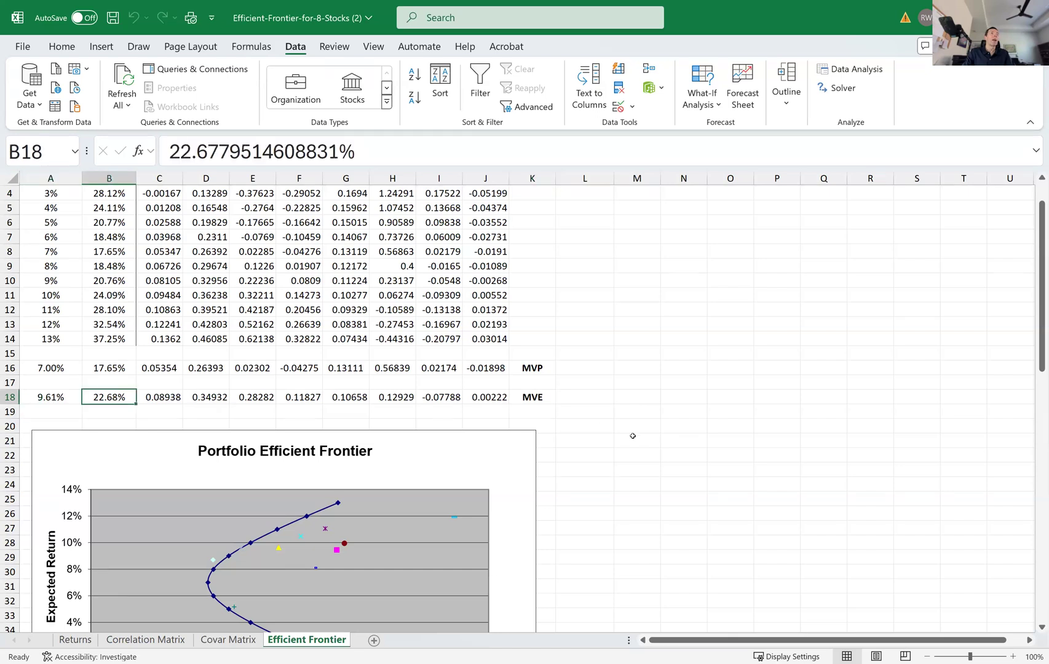
Step: Compare the Portfolio Efficient Frontier chart with the chart that adds the MVE and its CAL
{"action": "scroll", "coordinate": [615, 471], "scroll_direction": "down", "scroll_amount": 2}
{"action": "scroll", "coordinate": [616, 472], "scroll_direction": "down", "scroll_amount": 12}
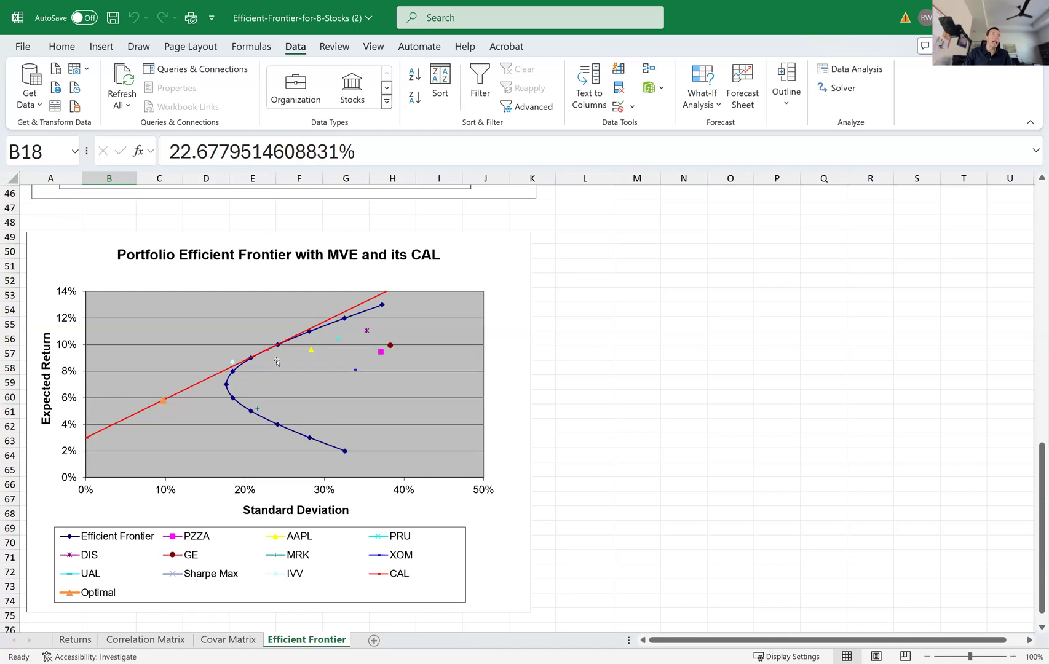
{"action": "mouse_move", "coordinate": [268, 354]}
{"action": "scroll", "coordinate": [366, 381], "scroll_direction": "up", "scroll_amount": 8}
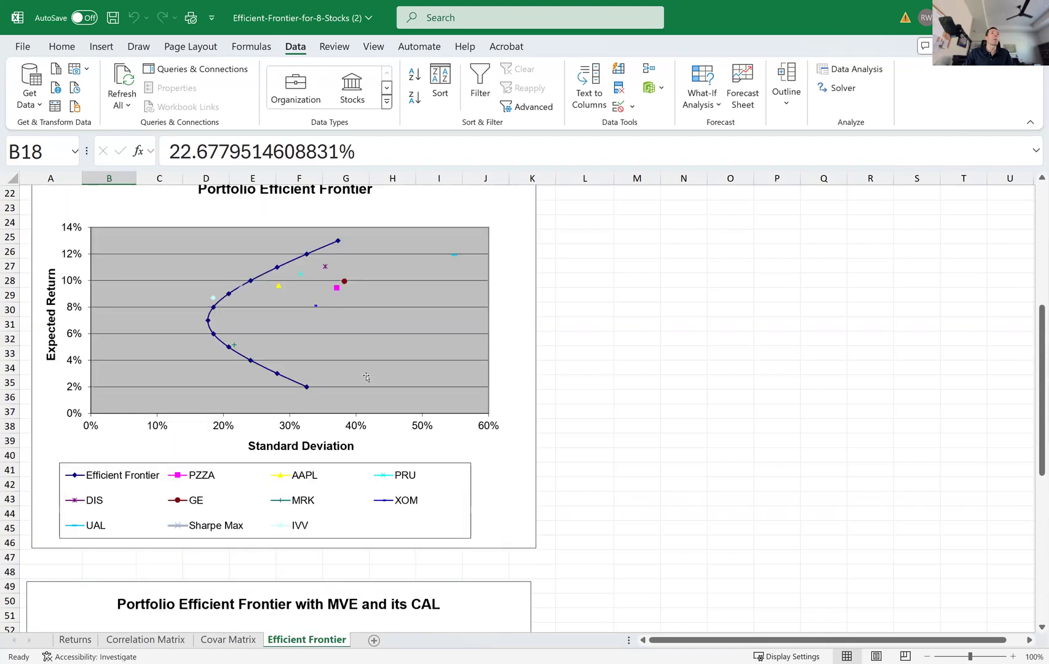
{"action": "scroll", "coordinate": [366, 383], "scroll_direction": "down", "scroll_amount": 4}
{"action": "scroll", "coordinate": [366, 384], "scroll_direction": "down", "scroll_amount": 3}
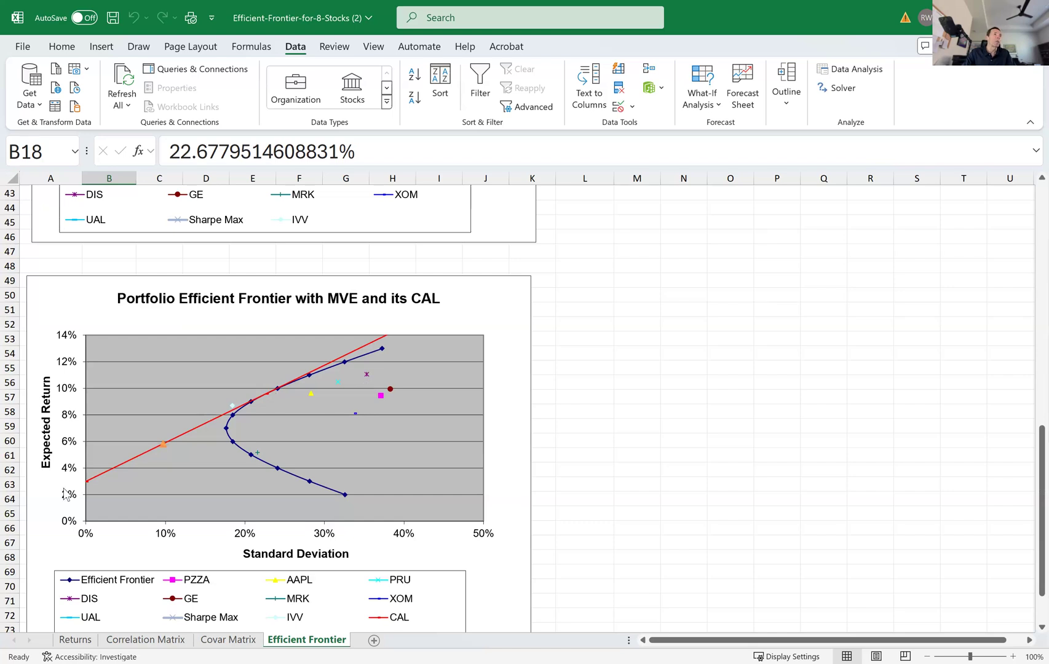
Step: On the Covar Matrix sheet, examine the risk aversion A in M15, the weight in MVE in M16 and the Utility formula in M19
{"action": "left_click", "coordinate": [239, 641]}
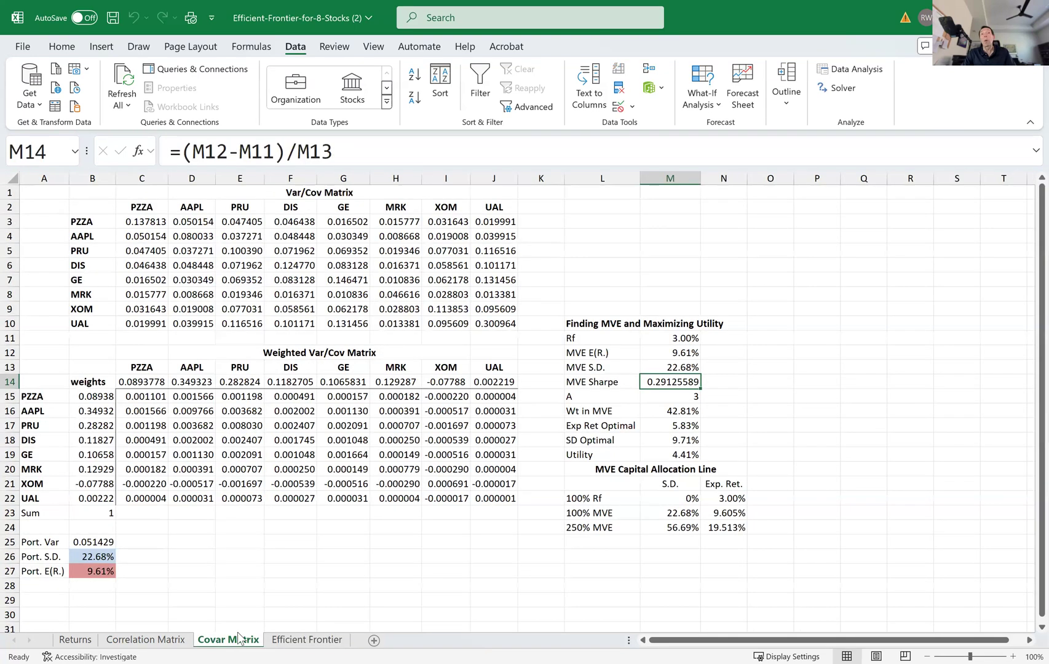
{"action": "left_click", "coordinate": [822, 367]}
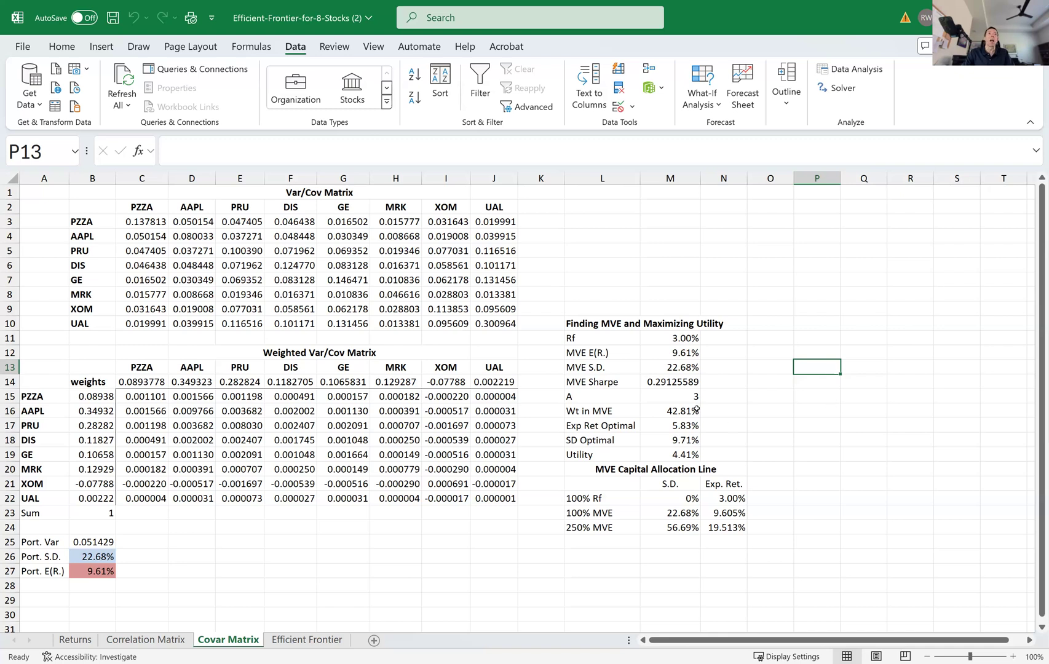
{"action": "left_click", "coordinate": [677, 397]}
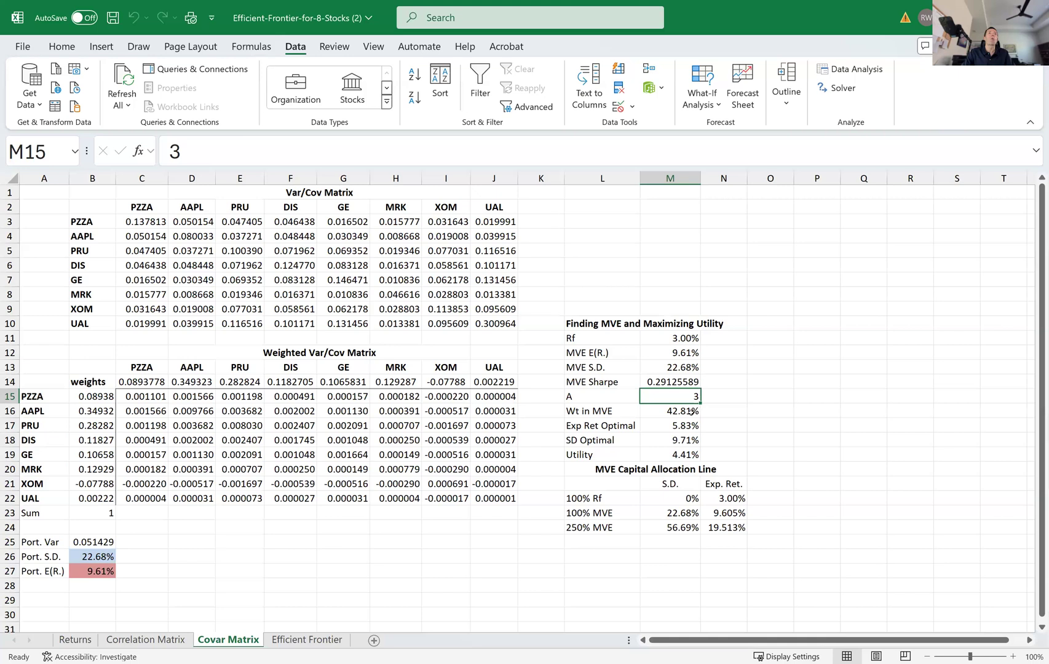
{"action": "left_click", "coordinate": [689, 412]}
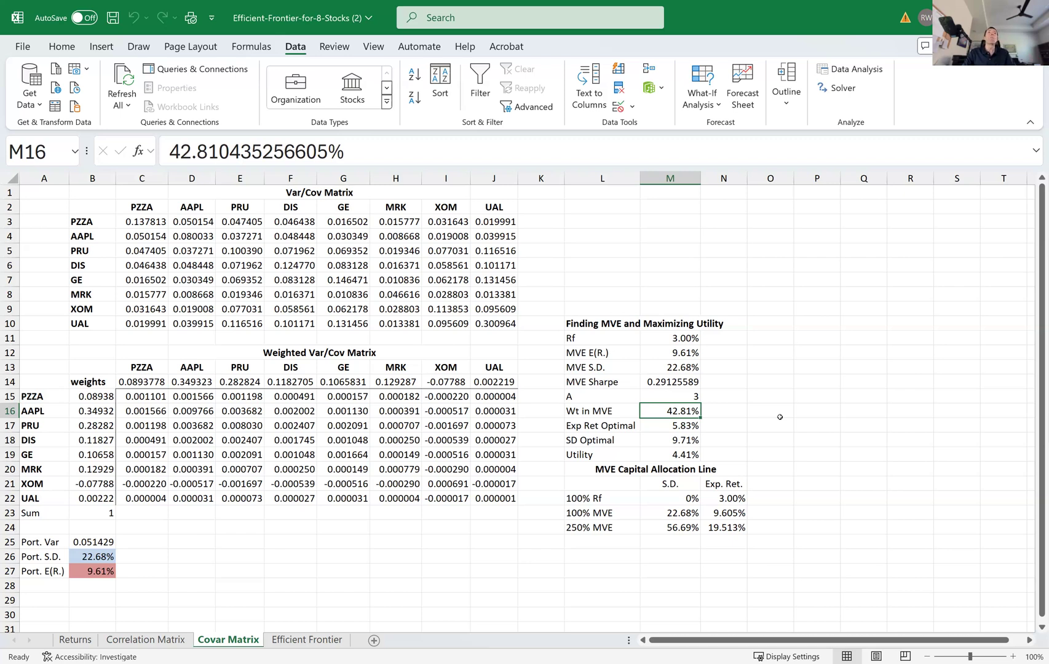
{"action": "left_click", "coordinate": [682, 453]}
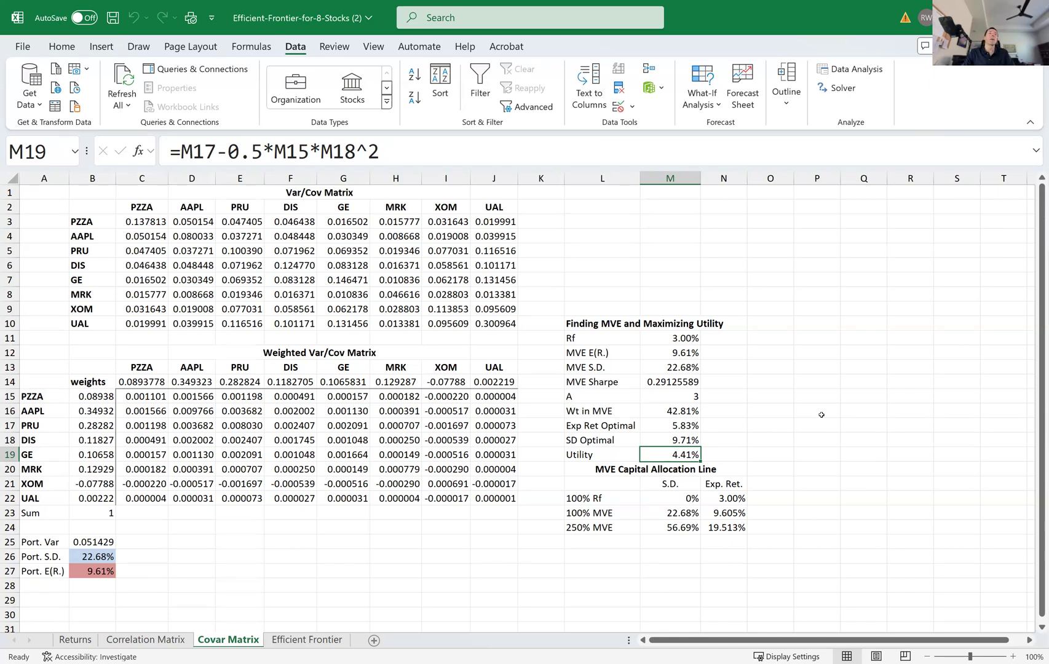
{"action": "left_click", "coordinate": [690, 395]}
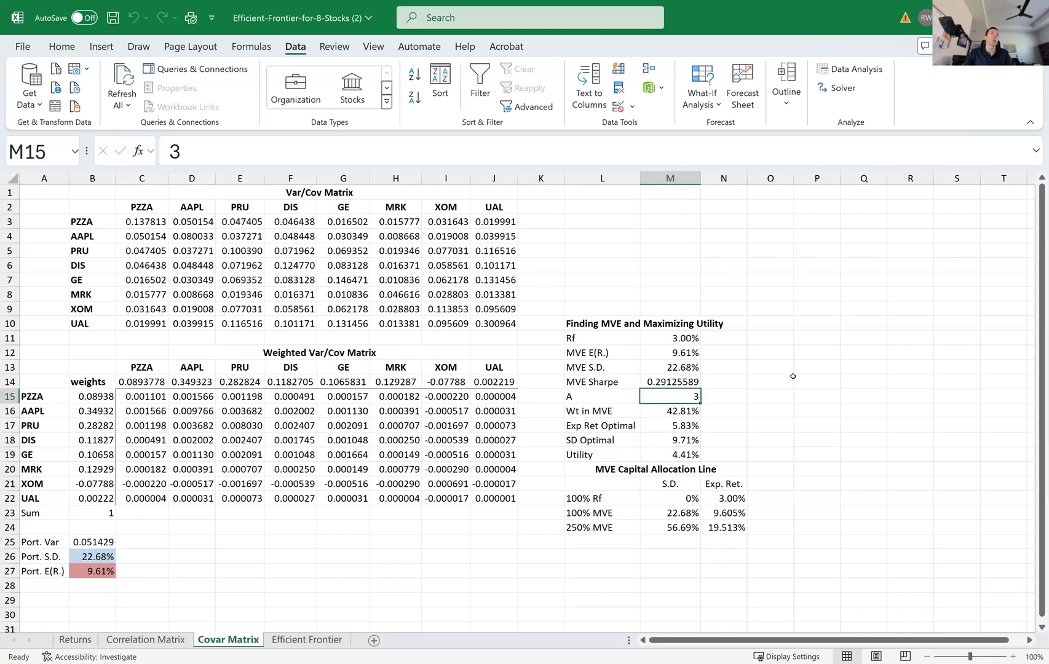
Step: On the Efficient Frontier sheet, review the returns and standard deviations in A3:B14, the MVP in A16:B16 and the MVE in A18:B18
{"action": "left_click", "coordinate": [301, 640]}
{"action": "scroll", "coordinate": [346, 480], "scroll_direction": "up", "scroll_amount": 11}
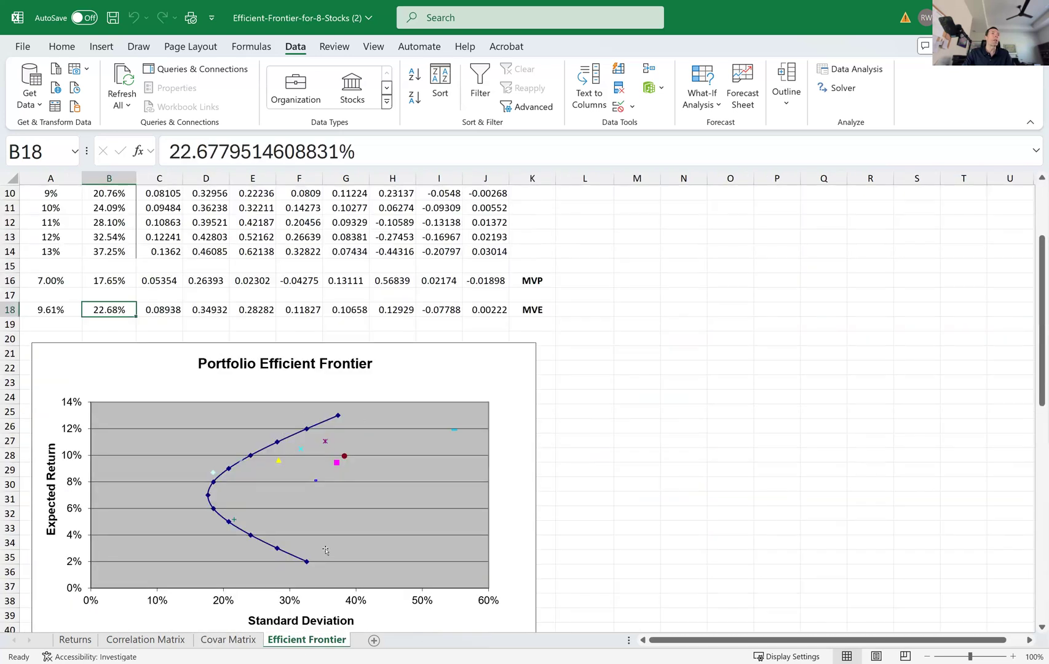
{"action": "scroll", "coordinate": [325, 551], "scroll_direction": "up", "scroll_amount": 3}
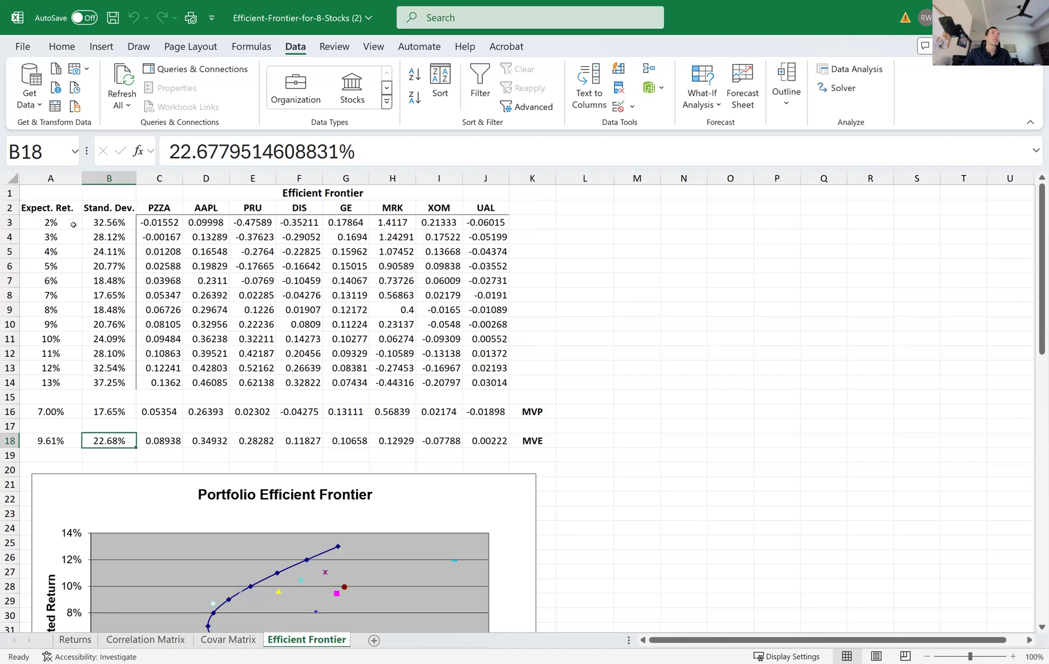
{"action": "left_click_drag", "start_coordinate": [60, 226], "coordinate": [77, 380]}
{"action": "left_click_drag", "start_coordinate": [117, 223], "coordinate": [126, 380]}
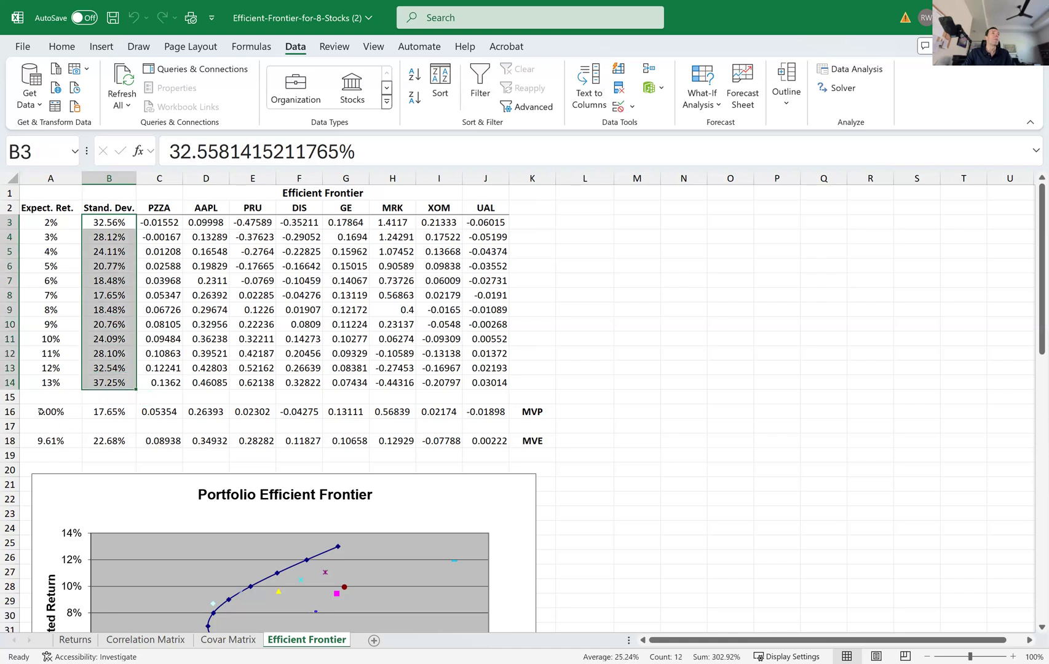
{"action": "left_click", "coordinate": [65, 412]}
{"action": "left_click_drag", "start_coordinate": [104, 403], "coordinate": [108, 412]}
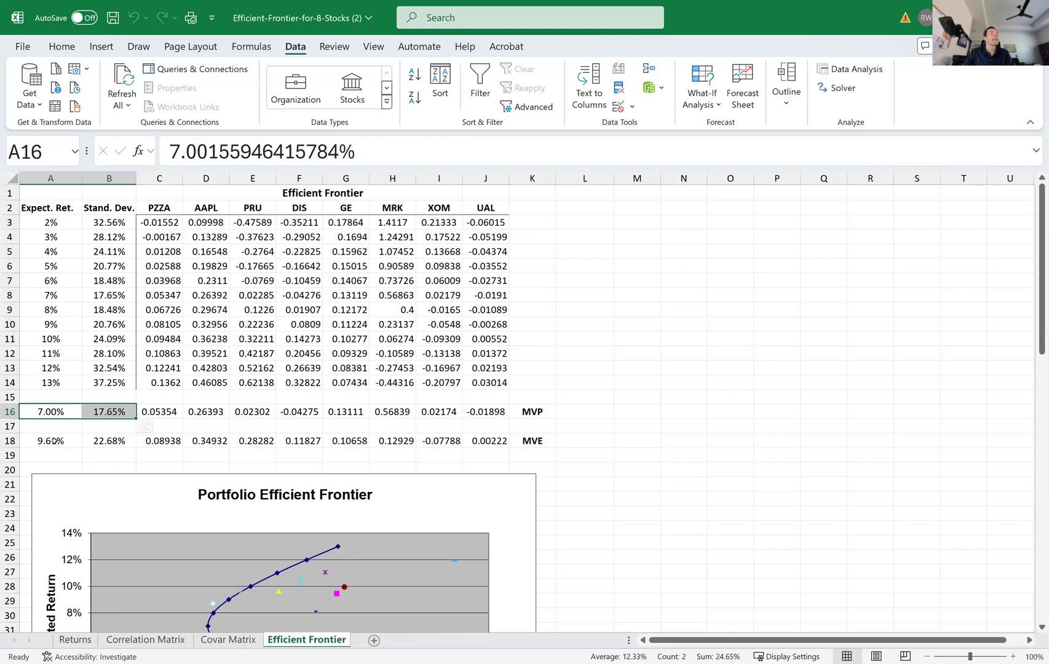
{"action": "left_click_drag", "start_coordinate": [54, 441], "coordinate": [95, 439]}
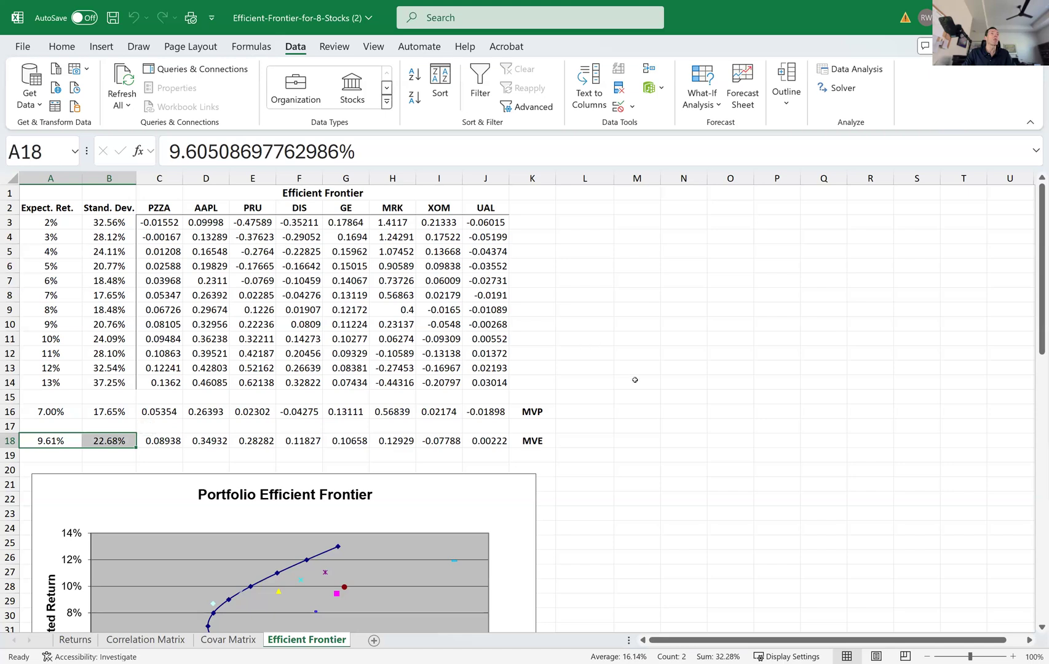
Step: Review the MVE and CAL chart and the Portfolio Efficient Frontier chart, ending back at the frontier table
{"action": "scroll", "coordinate": [587, 360], "scroll_direction": "down", "scroll_amount": 14}
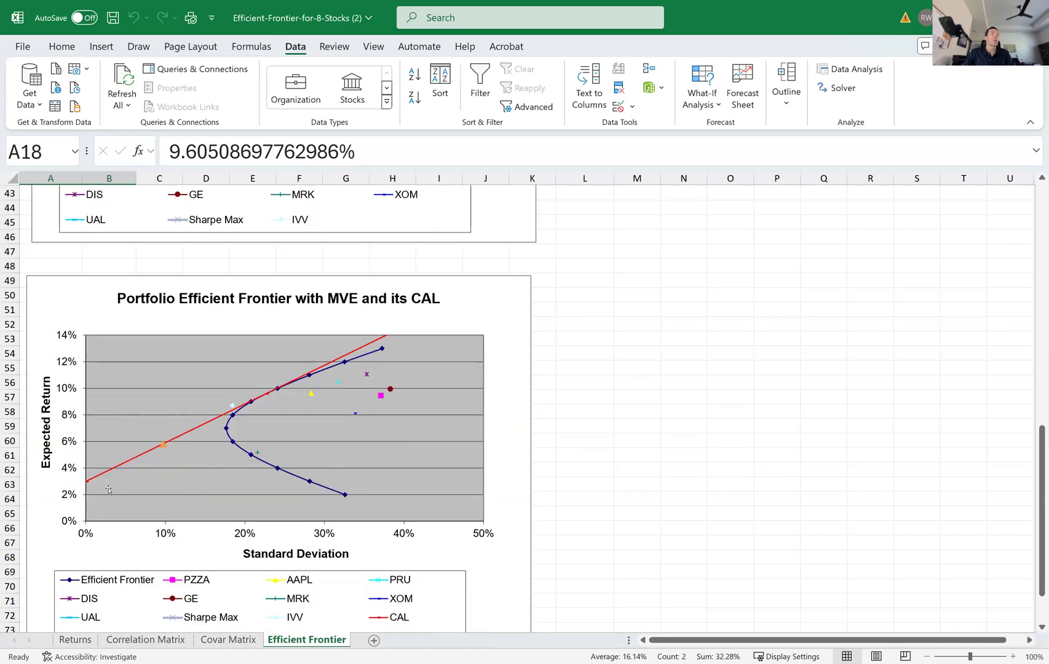
{"action": "scroll", "coordinate": [670, 299], "scroll_direction": "up", "scroll_amount": 8}
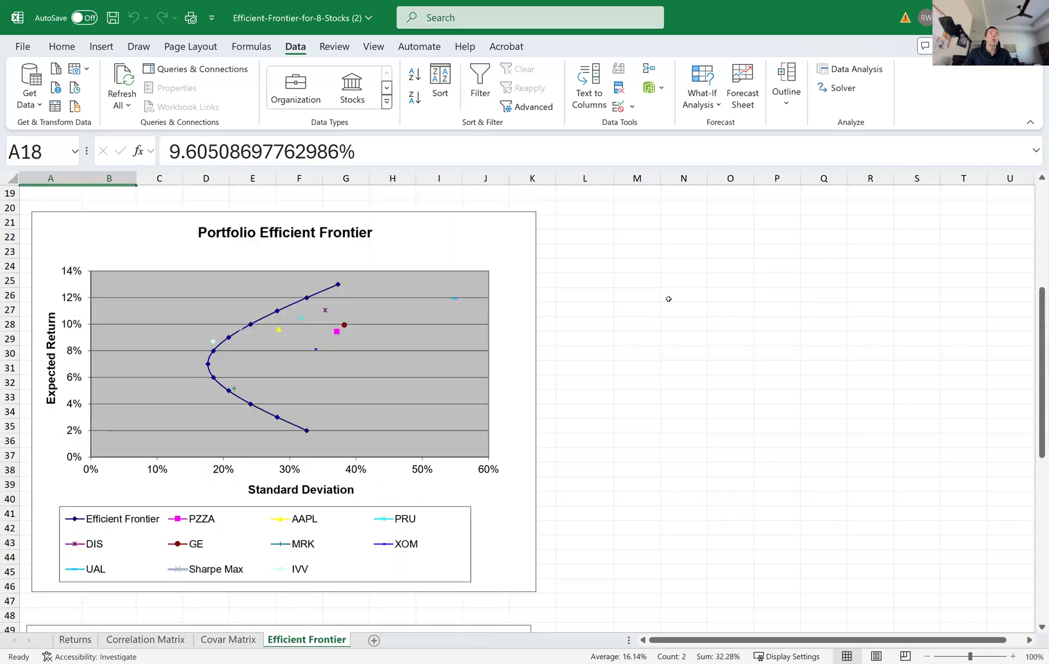
{"action": "scroll", "coordinate": [669, 299], "scroll_direction": "up", "scroll_amount": 6}
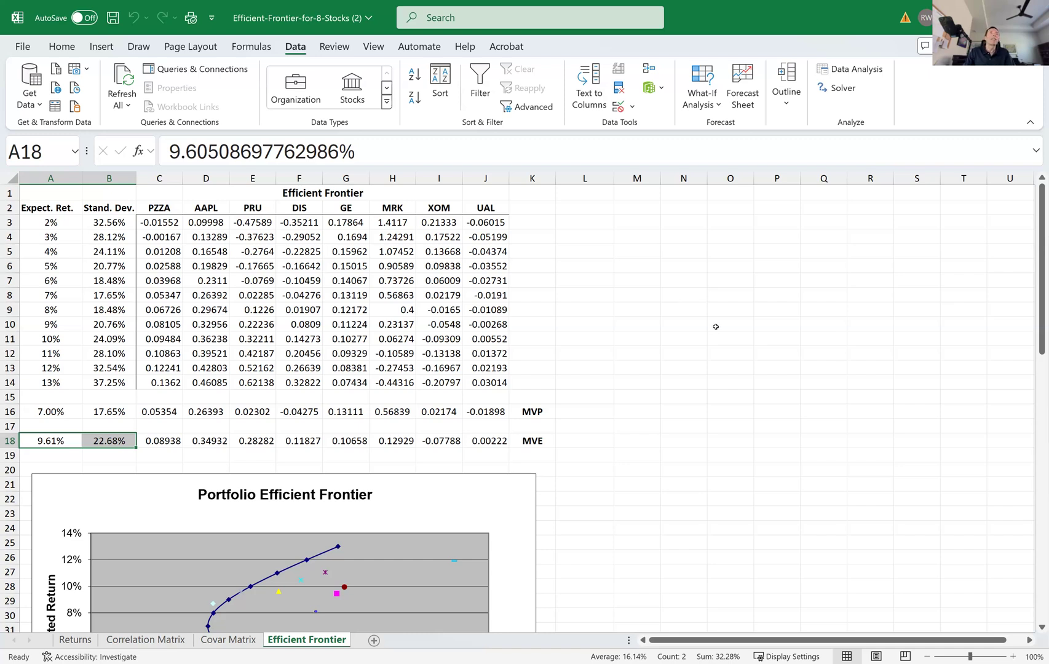
{"action": "left_click", "coordinate": [679, 310]}
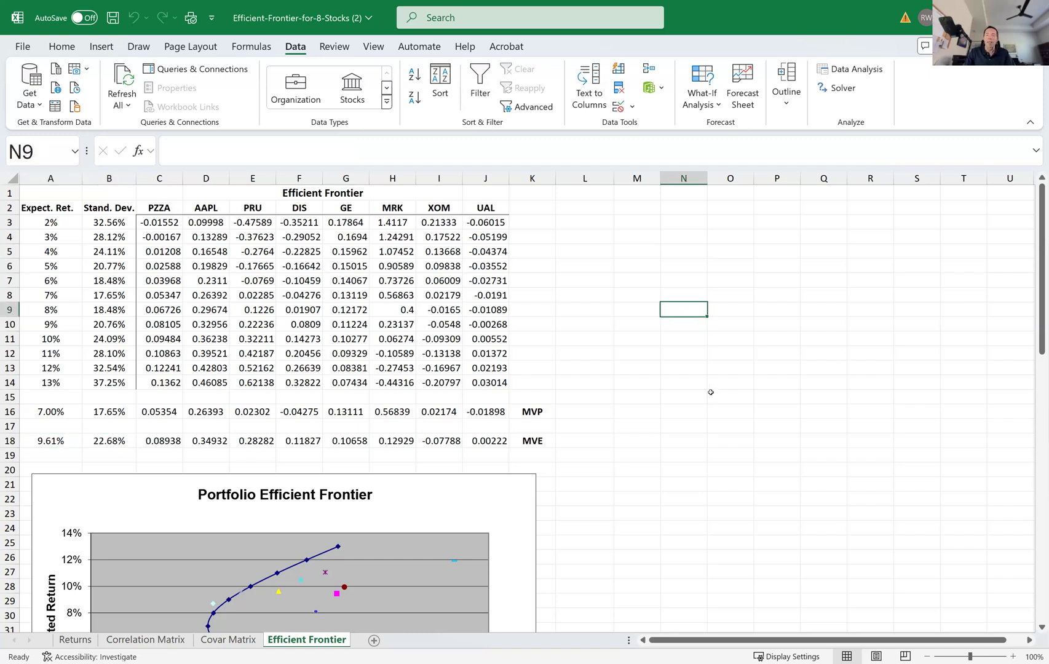